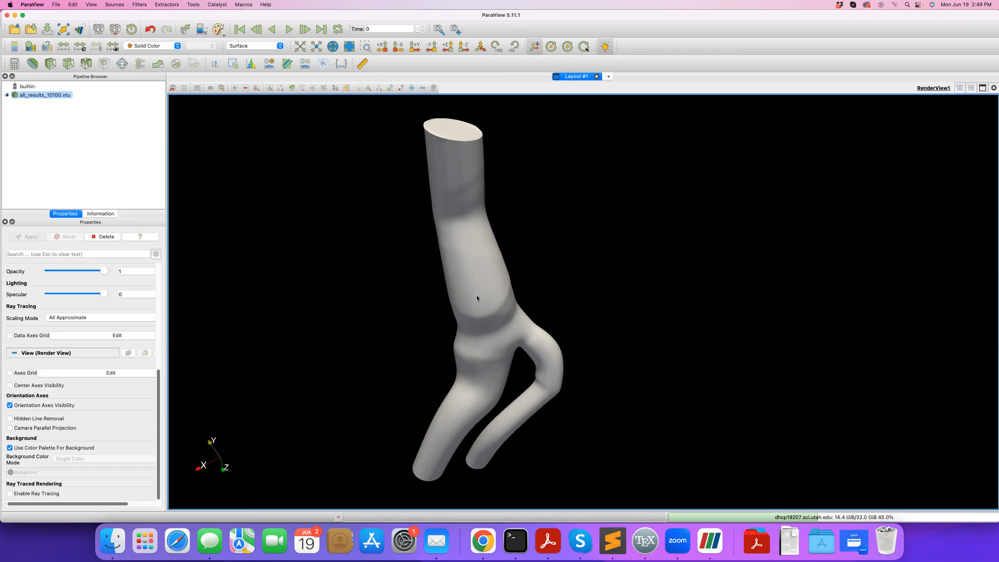
# Step: Examine the individual time-step files inside the all_results_..vtu group in the file-opening dialog without loading any of them
pyautogui.moveTo(478, 296); pyautogui.dragTo(471, 304)
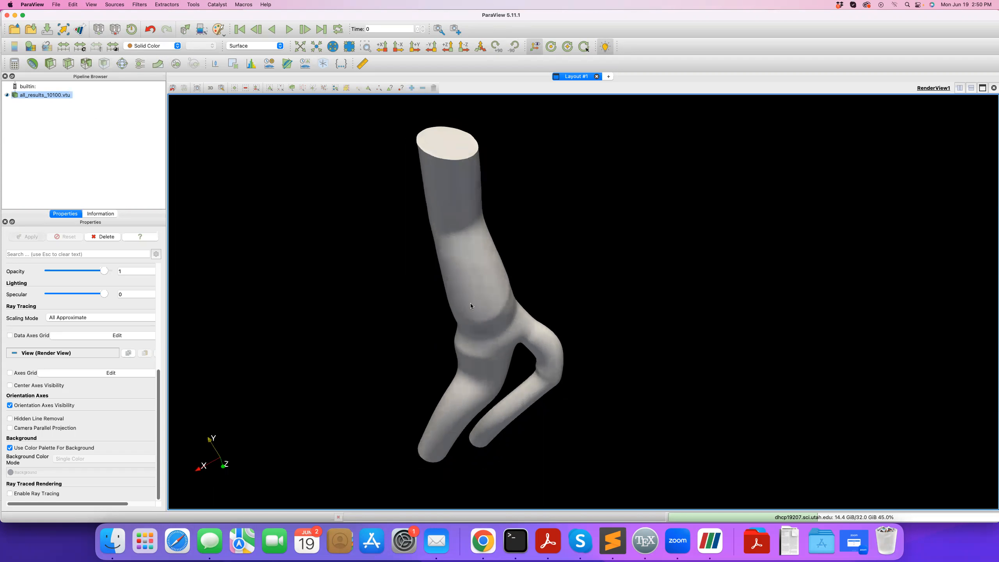
pyautogui.click(14, 29)
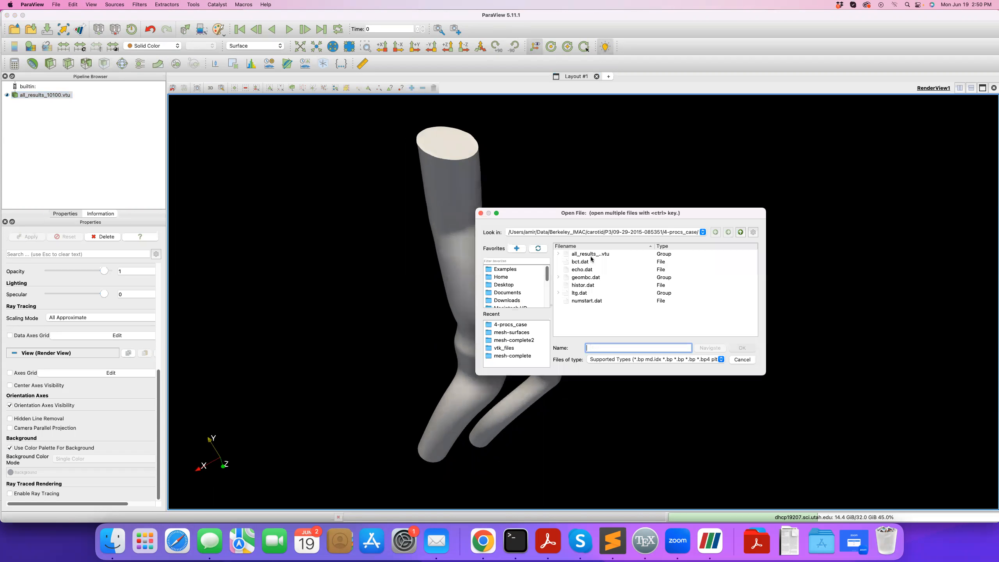
pyautogui.click(558, 254)
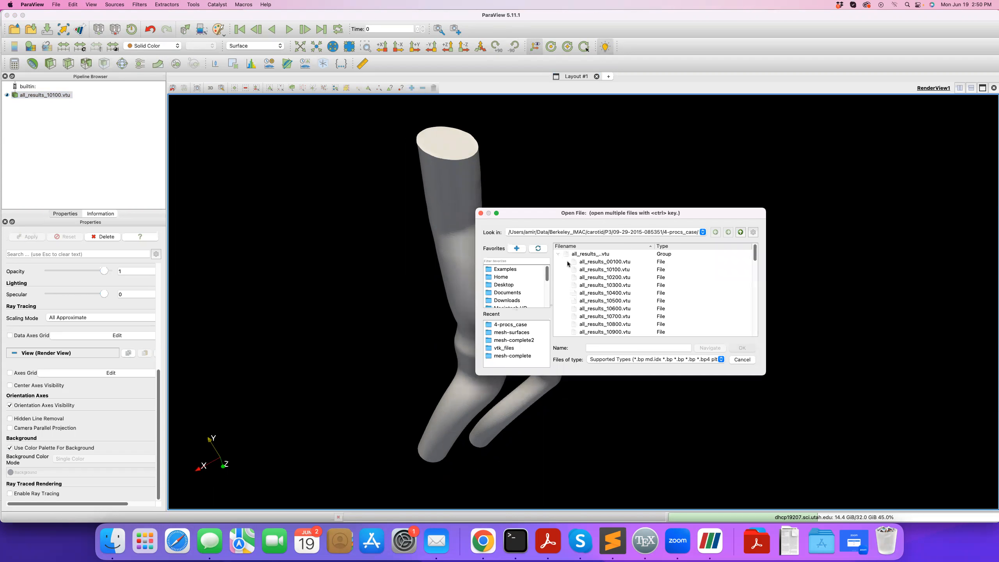
pyautogui.click(609, 263)
pyautogui.click(606, 284)
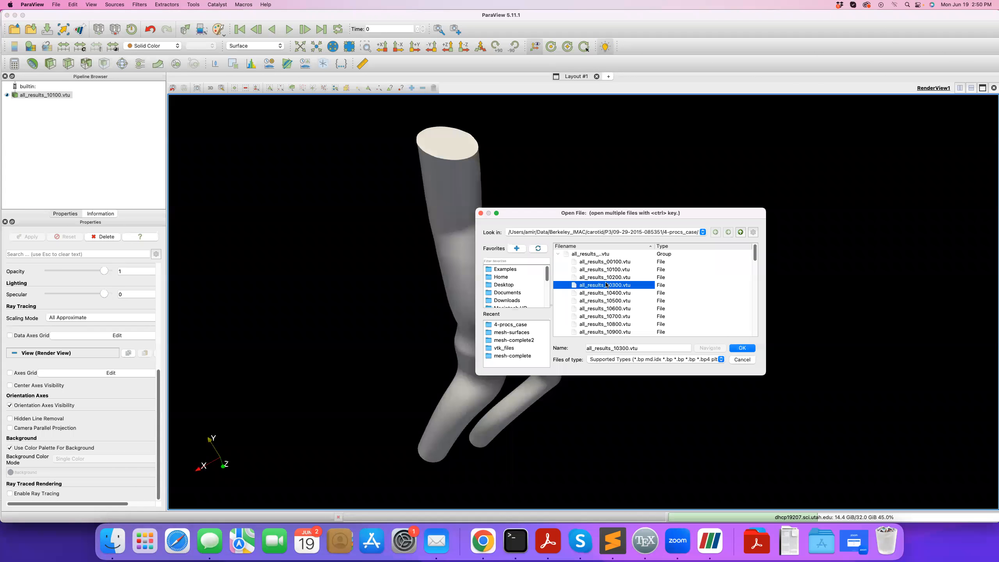
pyautogui.click(608, 316)
pyautogui.click(606, 285)
pyautogui.click(607, 269)
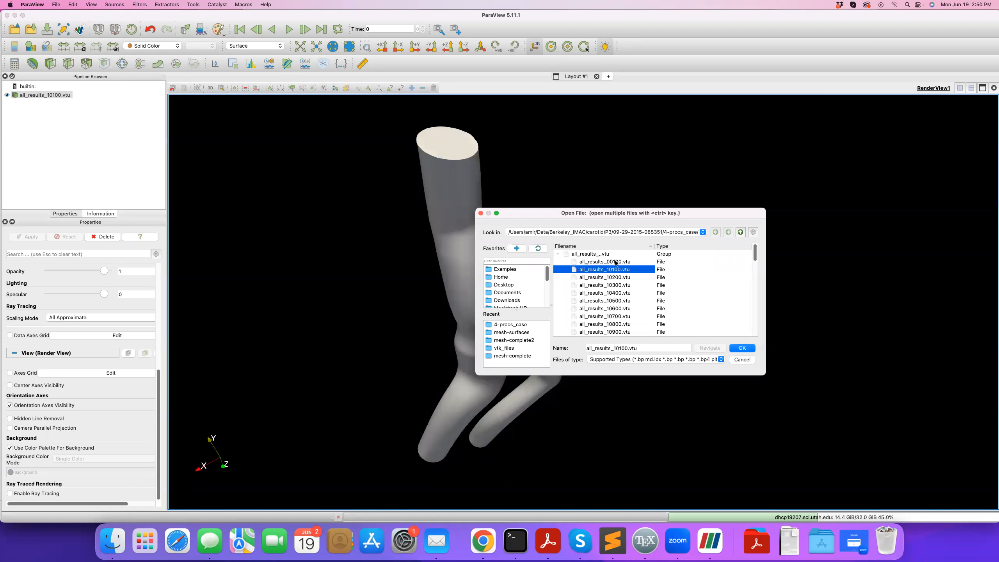
pyautogui.click(607, 262)
pyautogui.moveTo(754, 253); pyautogui.dragTo(754, 277)
pyautogui.click(558, 254)
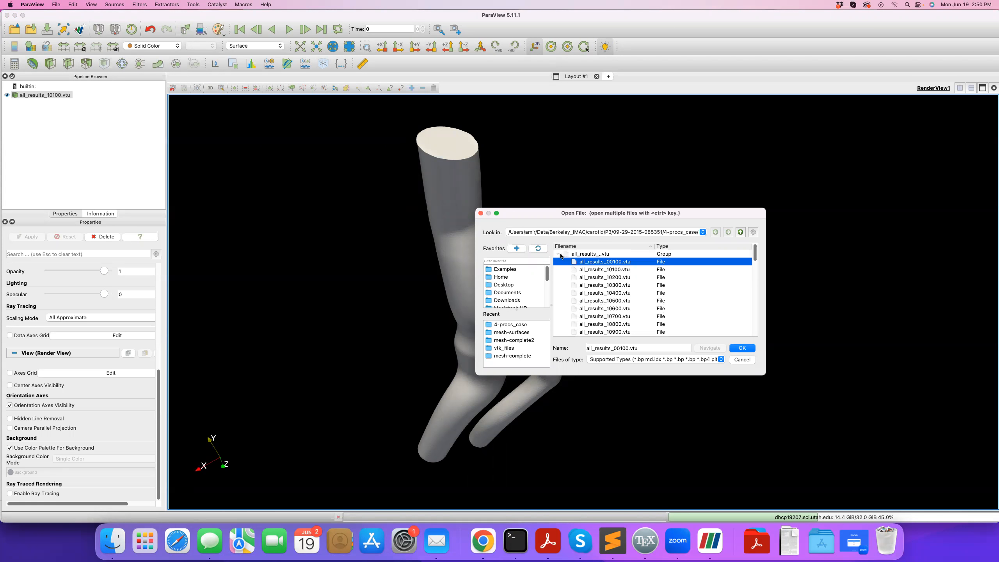
pyautogui.click(580, 255)
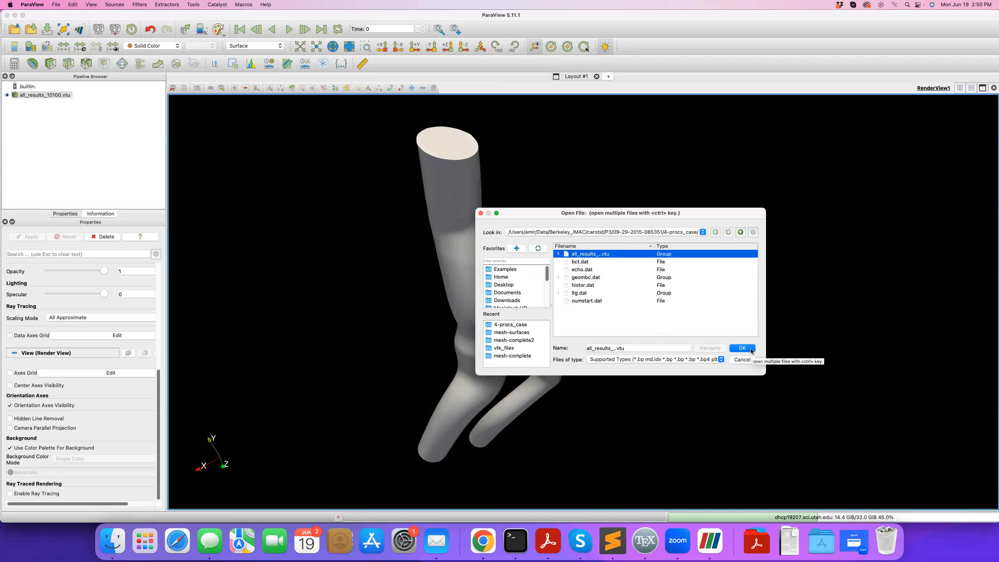
pyautogui.click(744, 361)
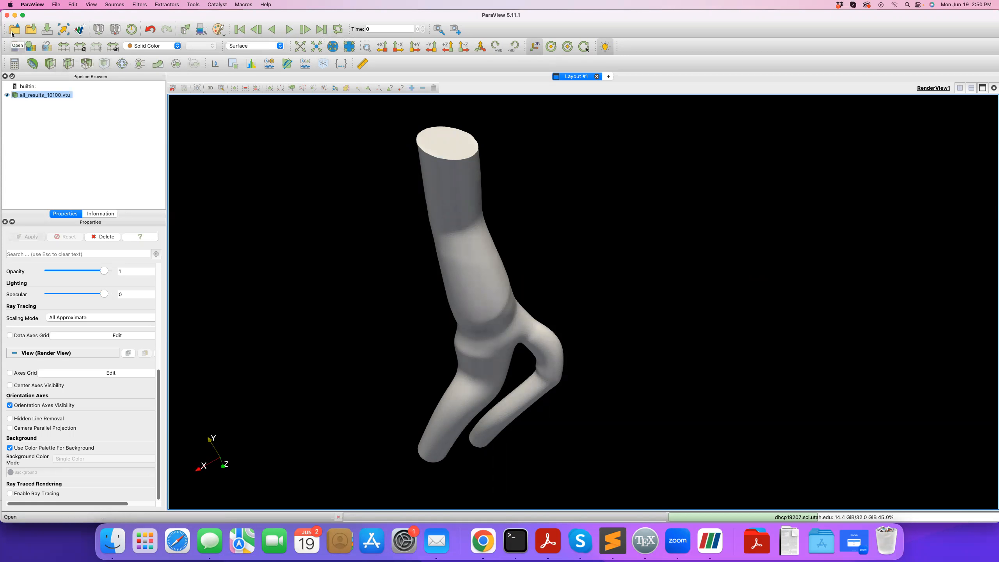
# Step: Try a gray and the white background palette for the render view, and settle on the Gradient Background
pyautogui.moveTo(488, 276); pyautogui.dragTo(689, 308)
pyautogui.scroll(5, 511, 299)
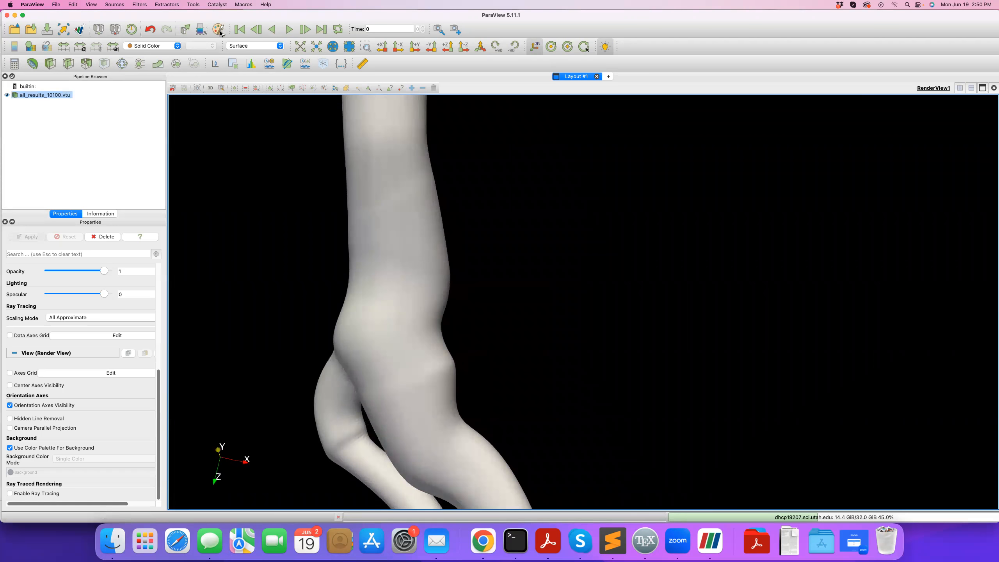
pyautogui.click(219, 30)
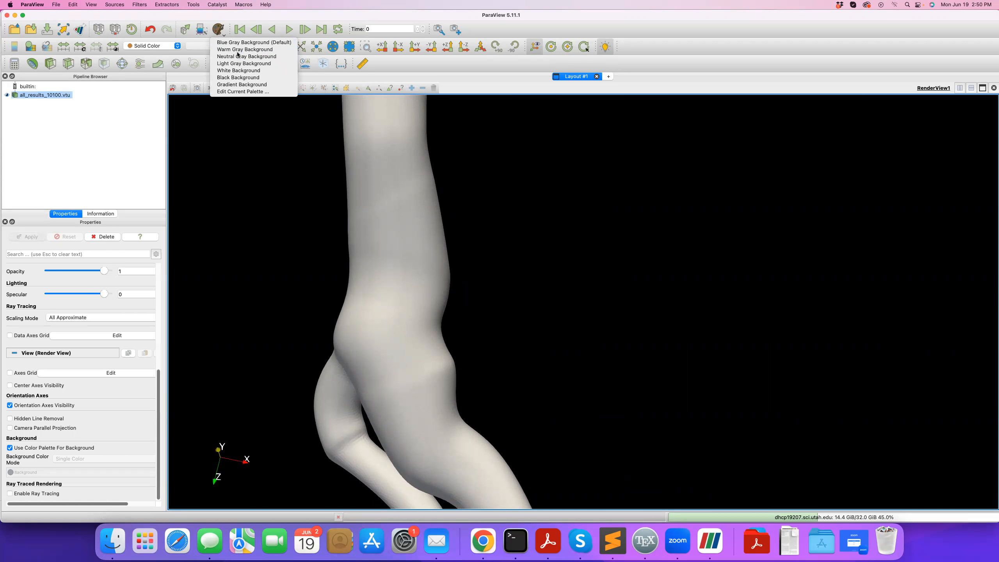
pyautogui.click(237, 56)
pyautogui.click(220, 32)
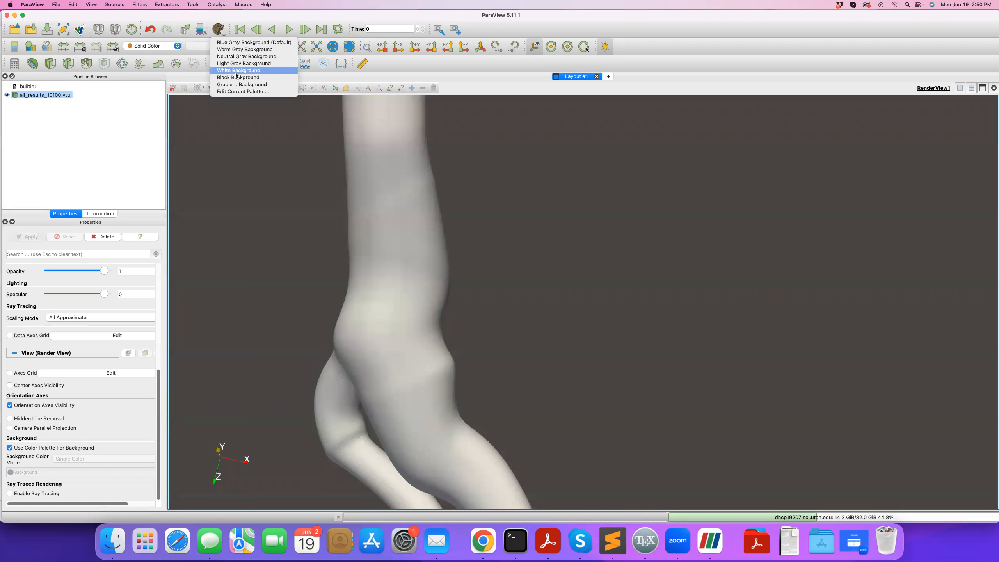
pyautogui.click(235, 73)
pyautogui.moveTo(411, 241); pyautogui.dragTo(281, 142, button='middle')
pyautogui.click(219, 30)
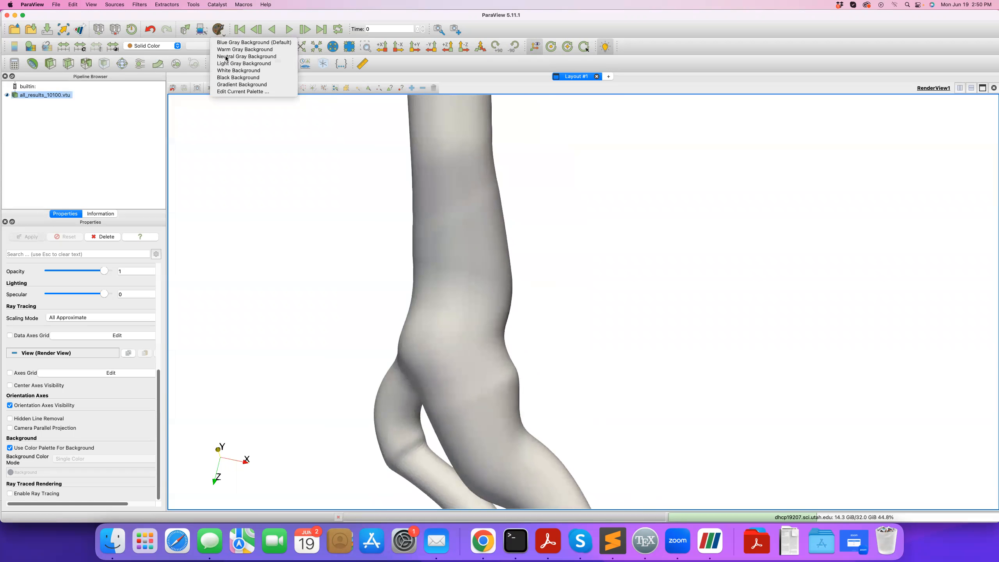
pyautogui.click(238, 84)
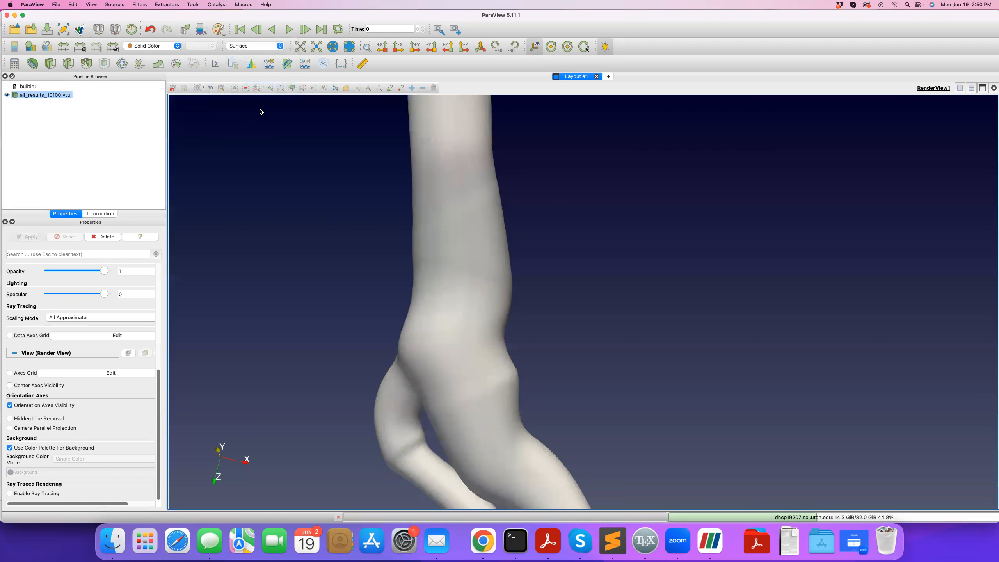
# Step: Hide the orientation axes in the render view, show them again, and orbit the vessel to watch them follow
pyautogui.click(535, 47)
pyautogui.click(535, 46)
pyautogui.moveTo(258, 452); pyautogui.dragTo(228, 459)
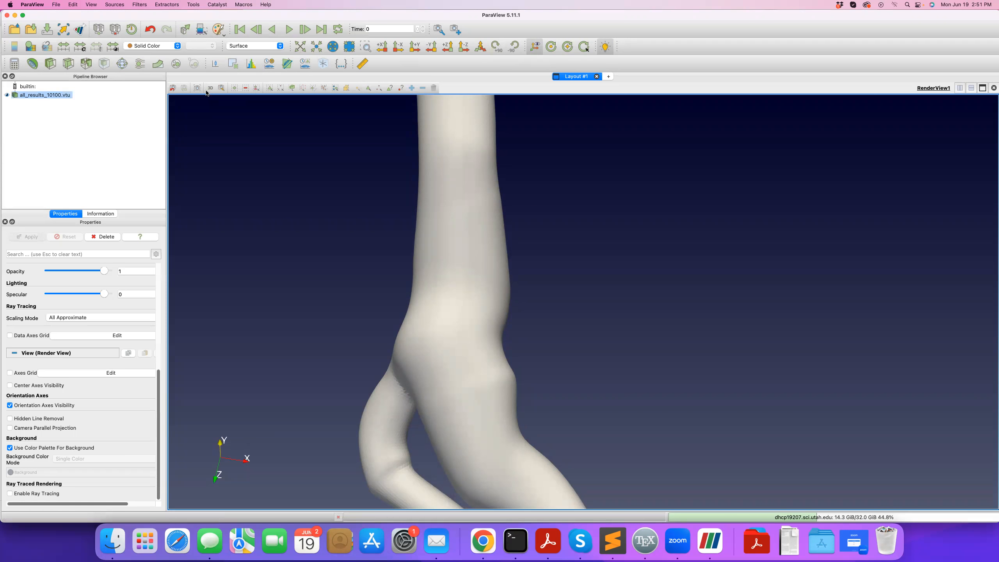
pyautogui.moveTo(391, 192); pyautogui.dragTo(154, 45)
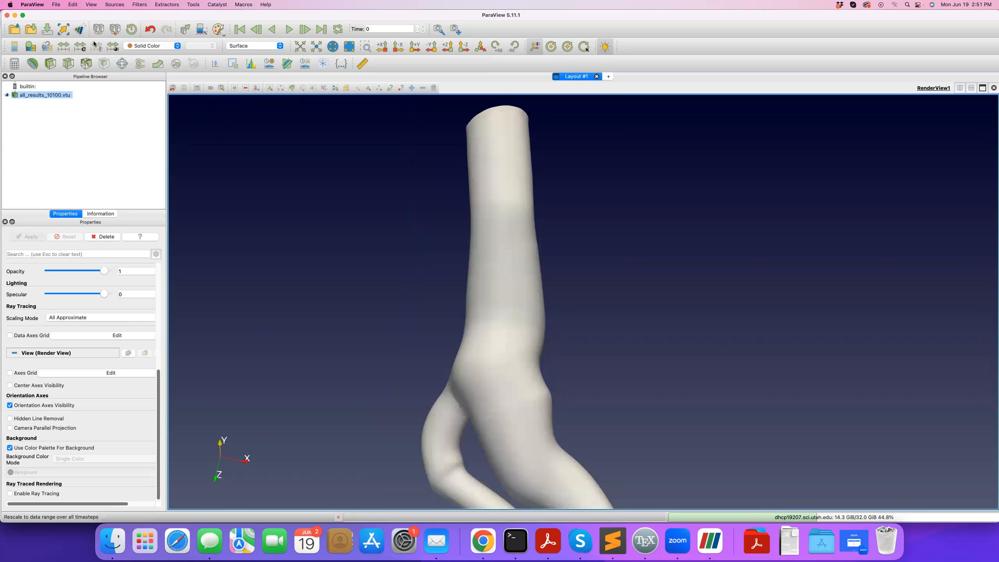
# Step: Change the vessel's solid color to bright red and view the recolored surface from another side
pyautogui.moveTo(470, 351); pyautogui.dragTo(428, 364)
pyautogui.scroll(10, 149, 434)
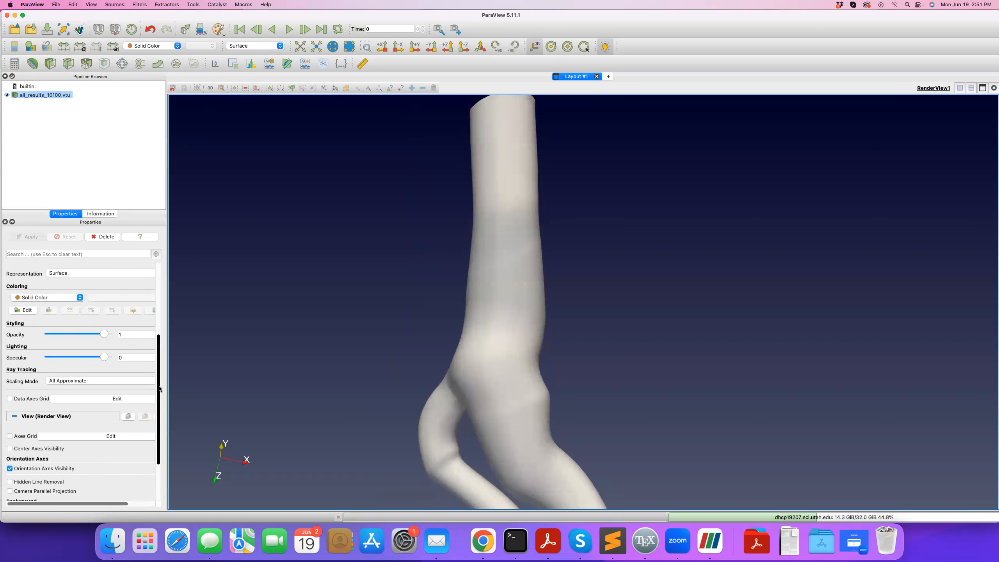
pyautogui.scroll(-3, 148, 323)
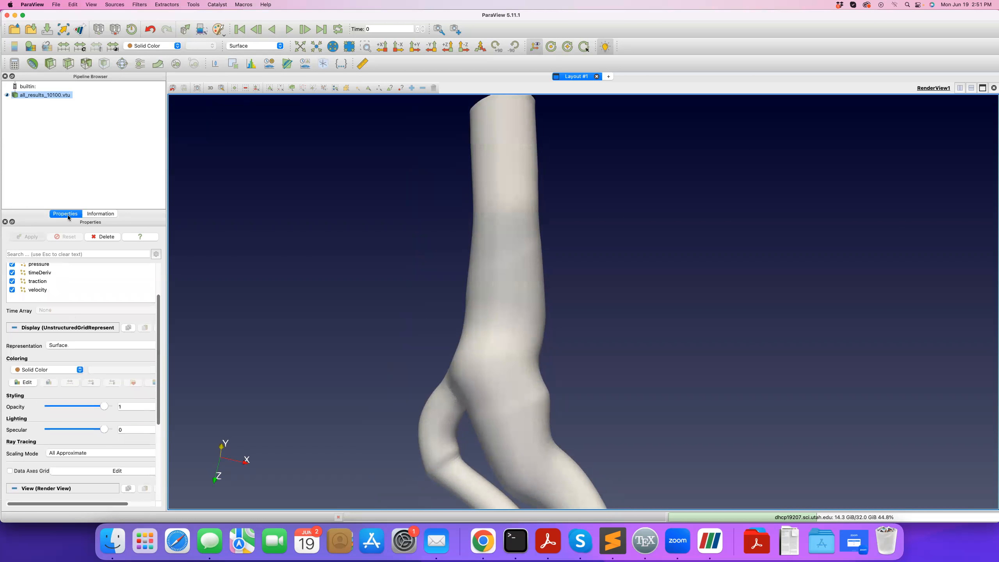
pyautogui.click(23, 382)
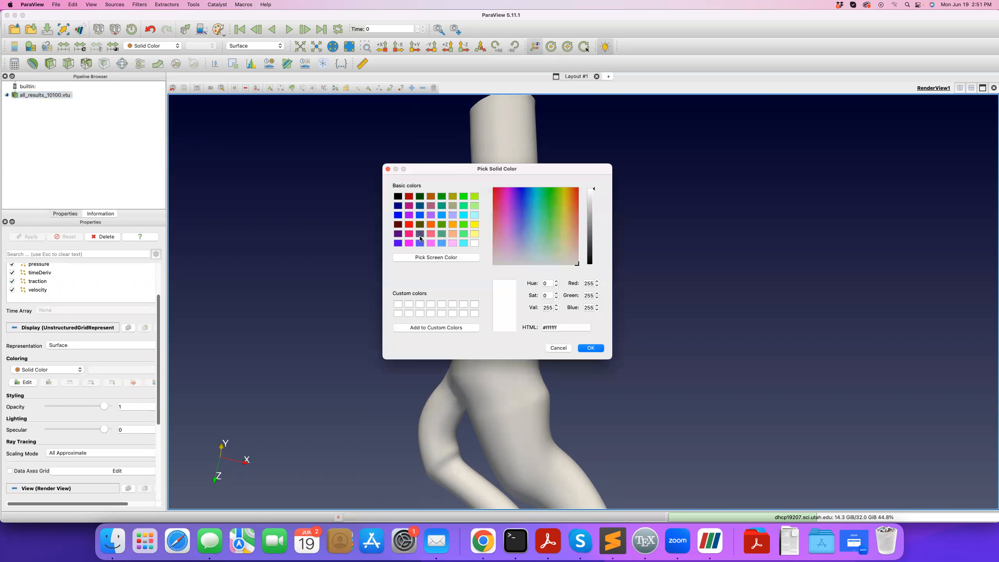
pyautogui.click(420, 243)
pyautogui.click(591, 348)
pyautogui.moveTo(476, 347); pyautogui.dragTo(205, 134)
# Step: Color the vessel by the pressure array and inspect the distribution from several angles
pyautogui.click(158, 46)
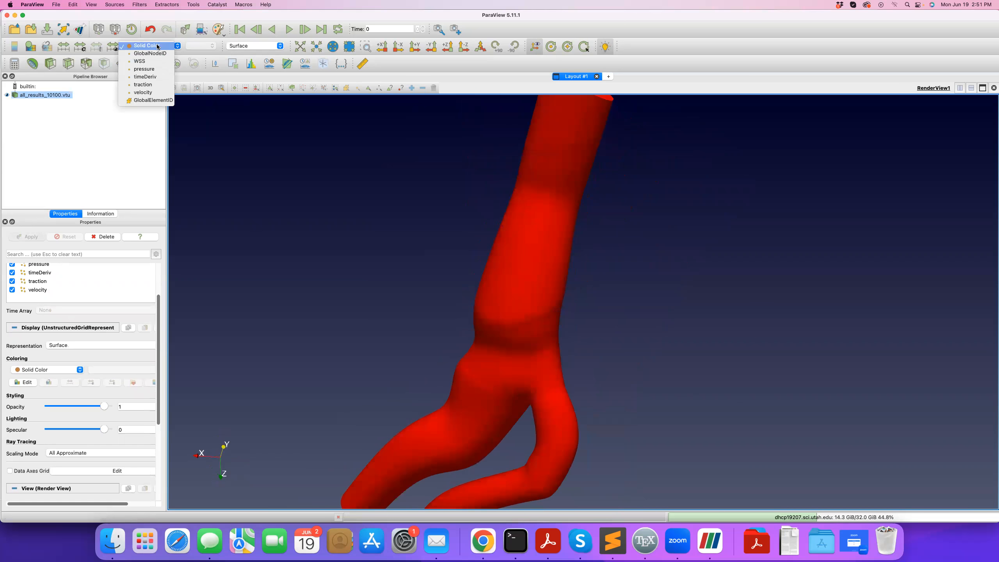
pyautogui.click(146, 70)
pyautogui.moveTo(478, 249); pyautogui.dragTo(504, 199)
pyautogui.moveTo(503, 199)
pyautogui.mouseDown(button='right')
pyautogui.moveTo(510, 157)
pyautogui.moveTo(505, 181)
pyautogui.mouseUp(button='right')
pyautogui.moveTo(493, 245); pyautogui.dragTo(393, 275)
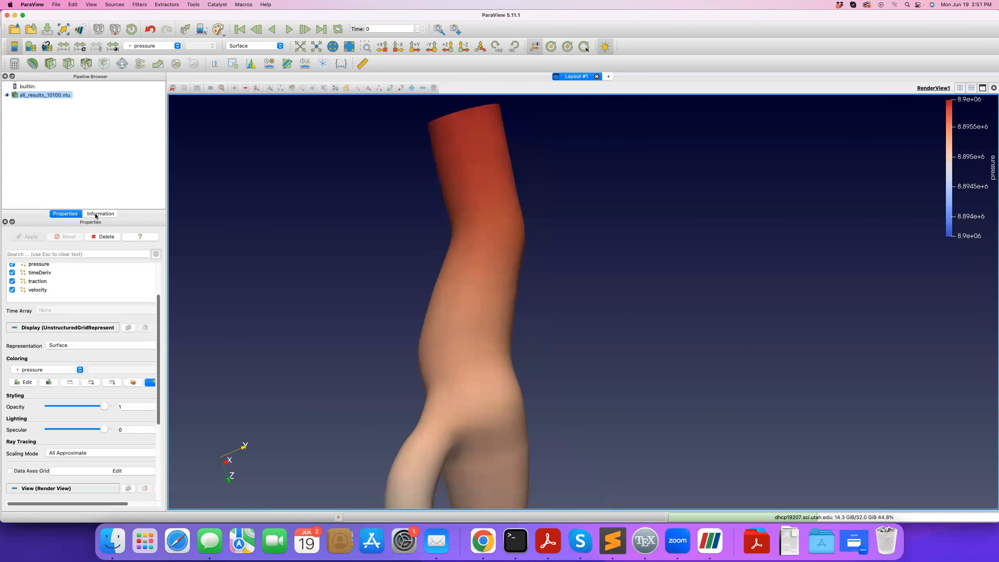
# Step: Examine the dataset's information: file path, cell and point statistics, bounds, and the full ranges of its data arrays
pyautogui.scroll(3, 160, 311)
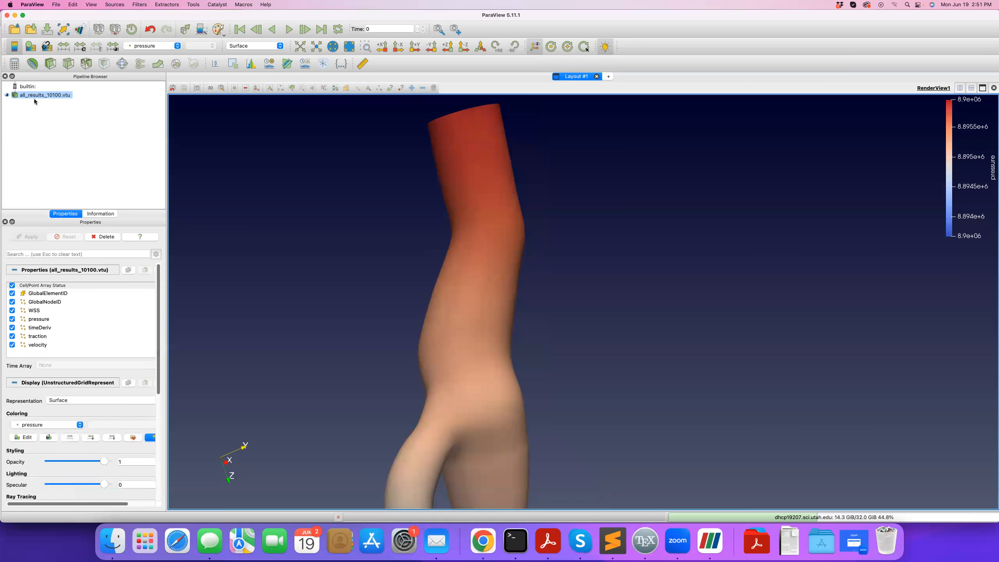
pyautogui.click(102, 214)
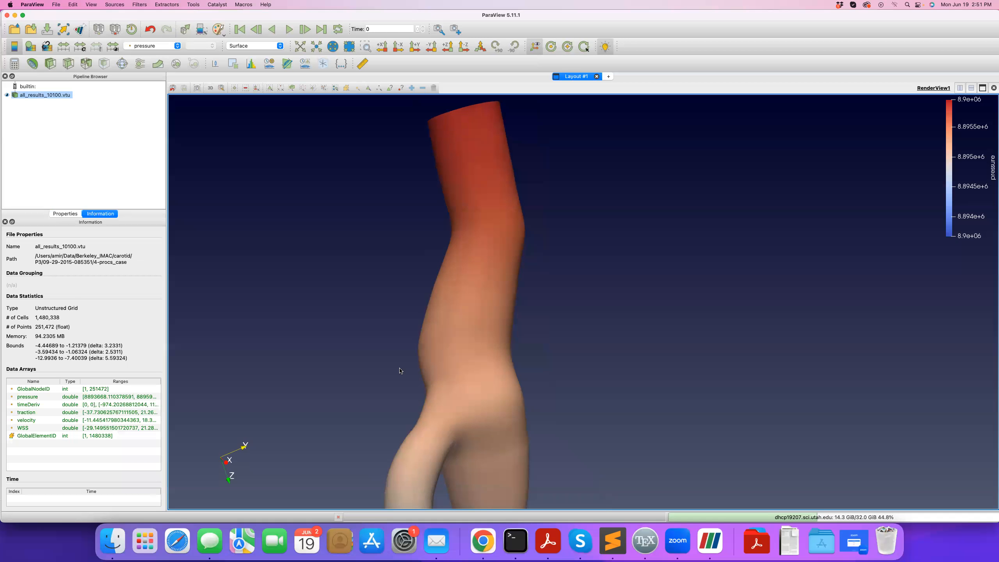
pyautogui.moveTo(397, 388); pyautogui.dragTo(389, 350, button='middle')
pyautogui.scroll(-2, 389, 350)
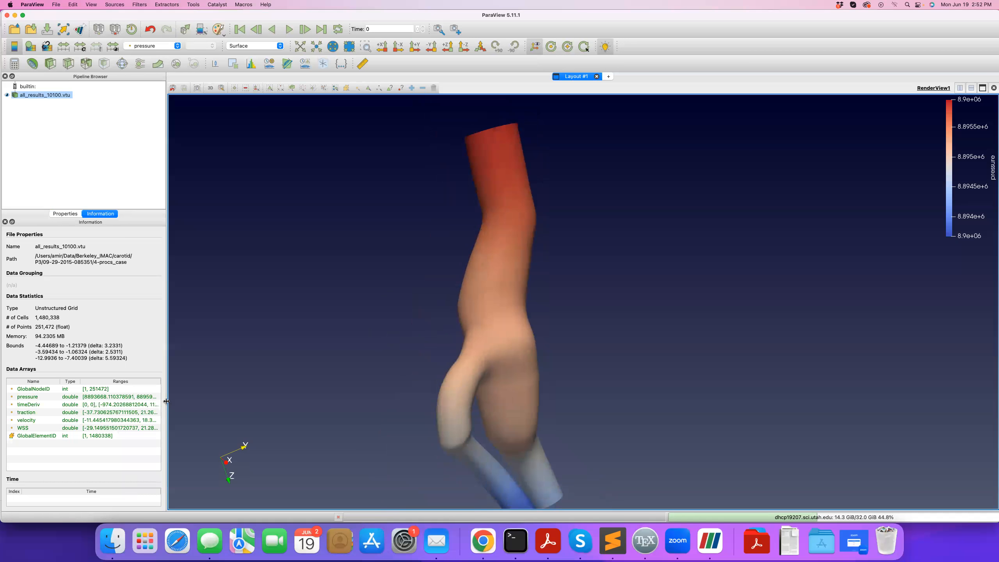
pyautogui.moveTo(168, 401); pyautogui.dragTo(476, 389)
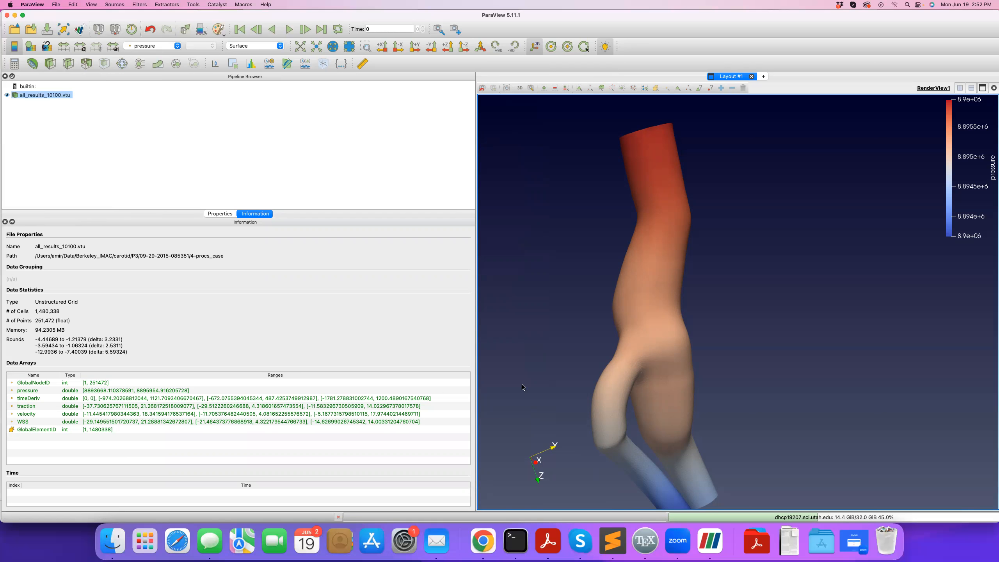
pyautogui.moveTo(475, 364); pyautogui.dragTo(210, 356)
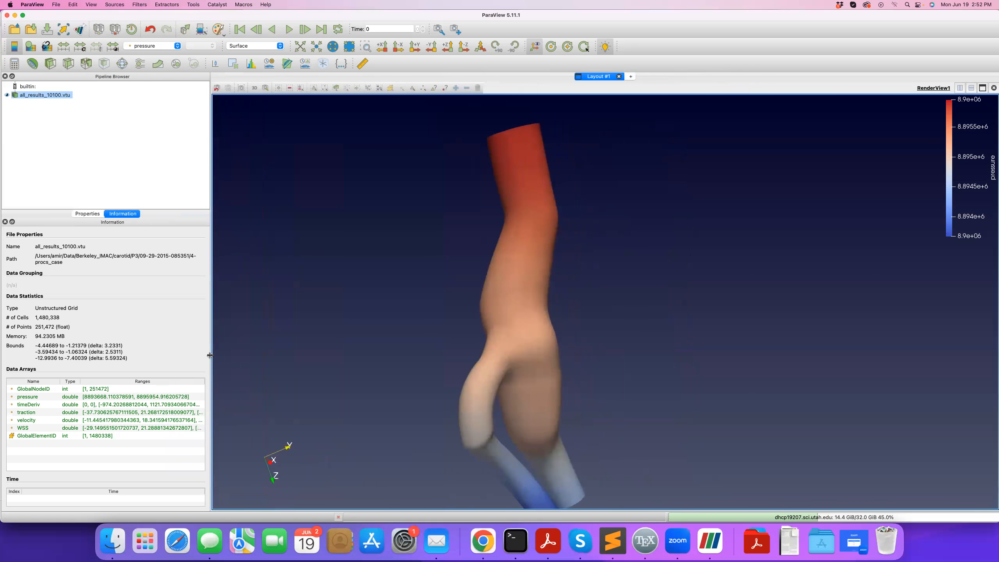
# Step: Try coloring the vessel by WSS and return the coloring to pressure
pyautogui.click(165, 44)
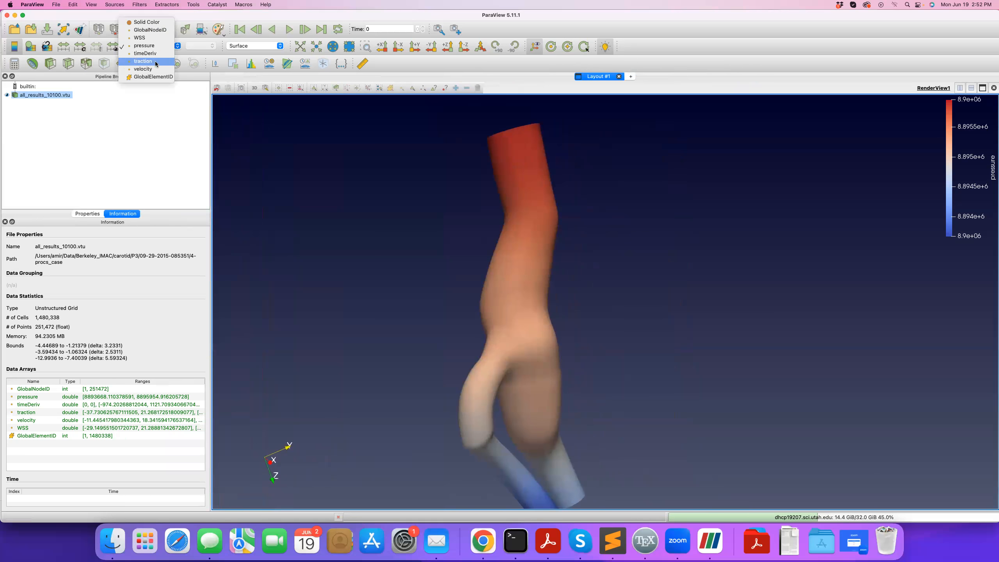
pyautogui.click(139, 37)
pyautogui.click(148, 48)
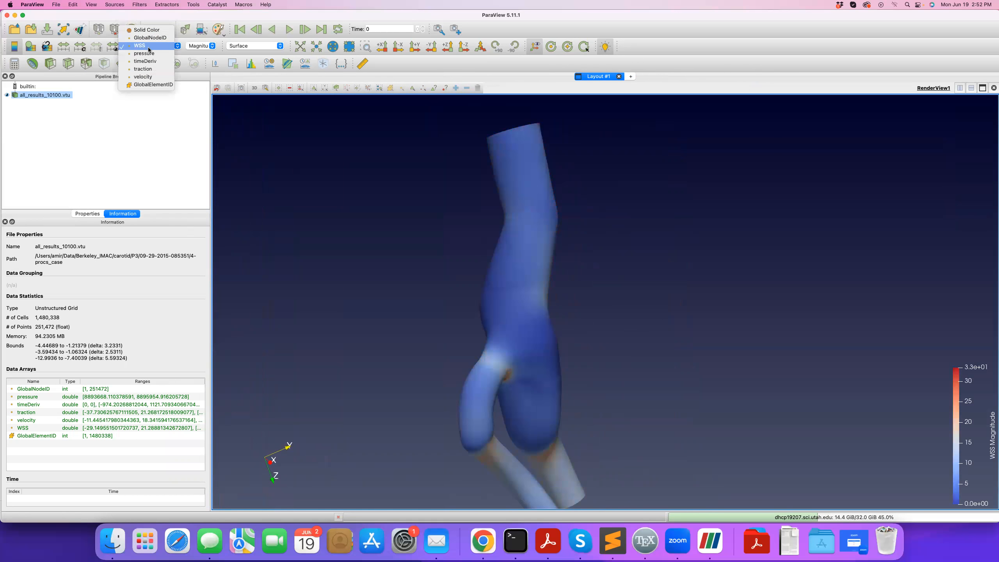
pyautogui.click(145, 53)
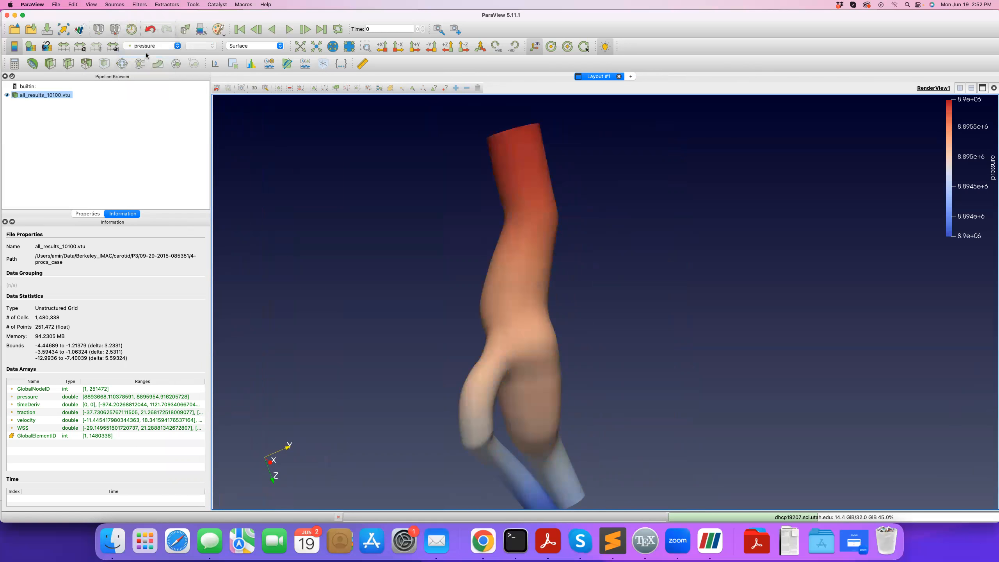
# Step: Toggle the pressure color legend off and back on, and move it closer to the vessel
pyautogui.click(15, 48)
pyautogui.click(15, 48)
pyautogui.moveTo(988, 232); pyautogui.dragTo(734, 314)
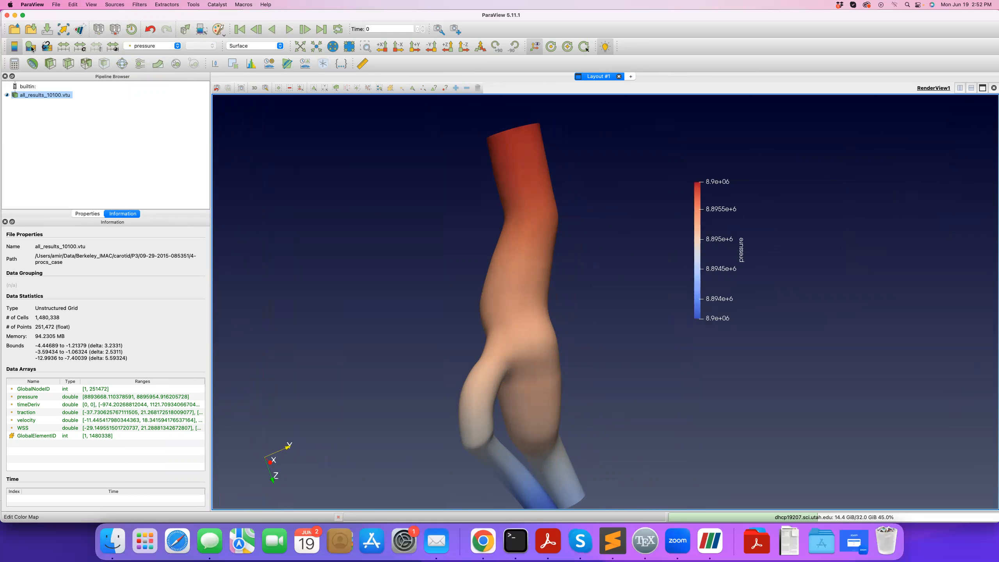
# Step: Apply the Turbo preset to the pressure color map, inspect the recolored vessel, and close the color map editor
pyautogui.click(31, 48)
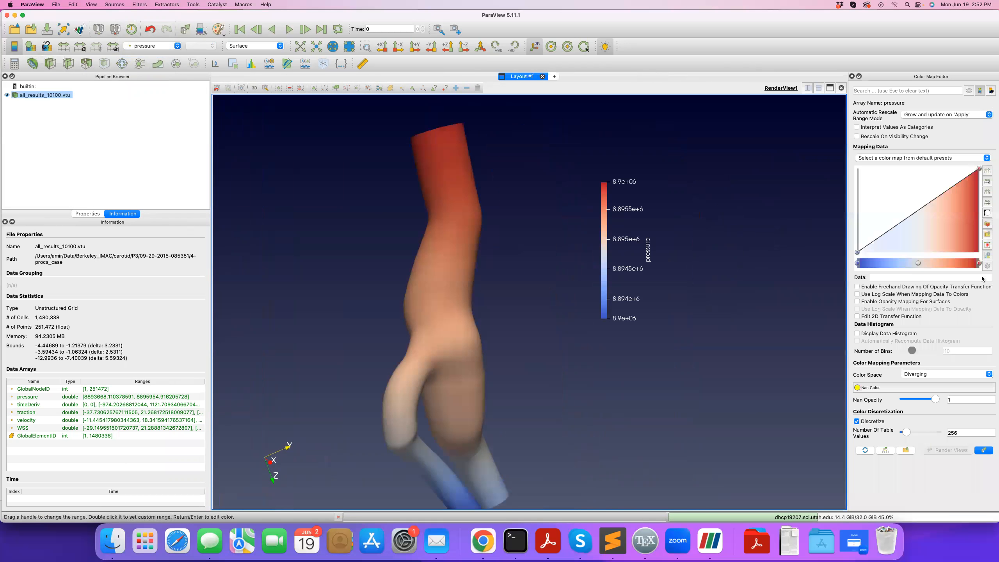
pyautogui.click(988, 224)
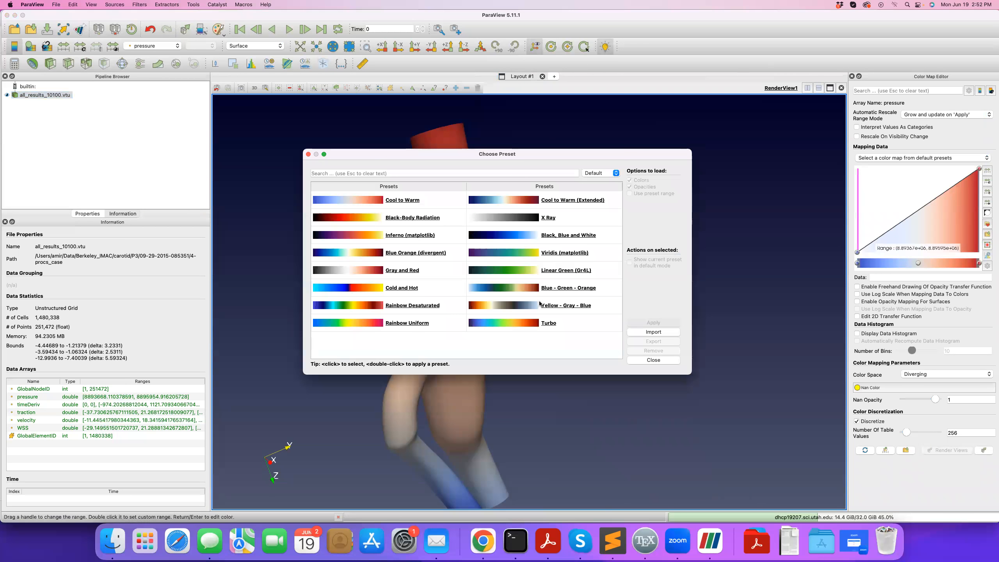
pyautogui.click(498, 323)
pyautogui.click(654, 323)
pyautogui.click(653, 360)
pyautogui.moveTo(582, 311); pyautogui.dragTo(482, 307)
pyautogui.moveTo(489, 275); pyautogui.dragTo(498, 314, button='middle')
pyautogui.moveTo(470, 265); pyautogui.dragTo(467, 307, button='right')
pyautogui.moveTo(467, 307); pyautogui.dragTo(520, 278)
pyautogui.moveTo(519, 279); pyautogui.dragTo(496, 279, button='middle')
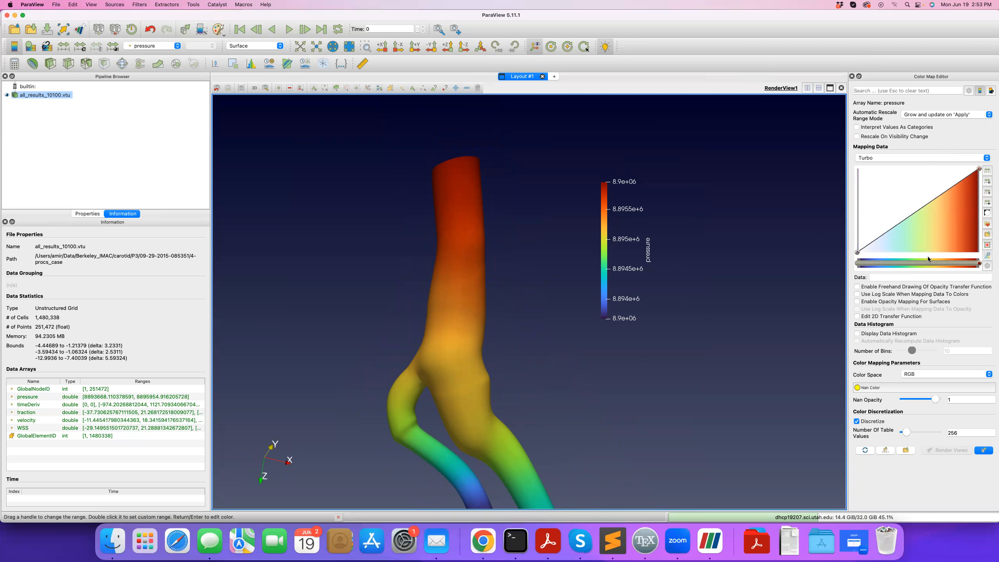
pyautogui.click(850, 76)
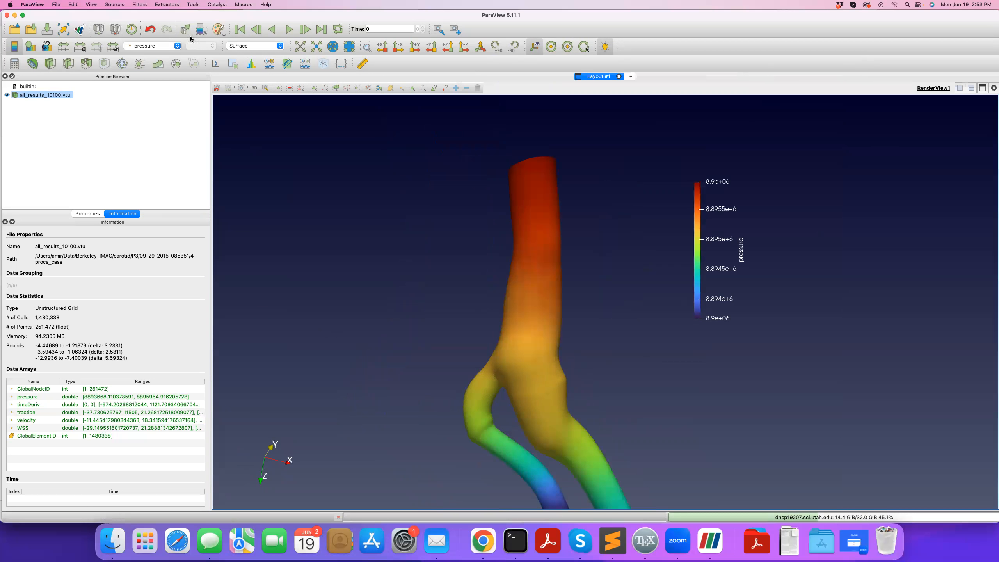
# Step: Change the vessel dataset's representation from Surface to Outline
pyautogui.click(250, 47)
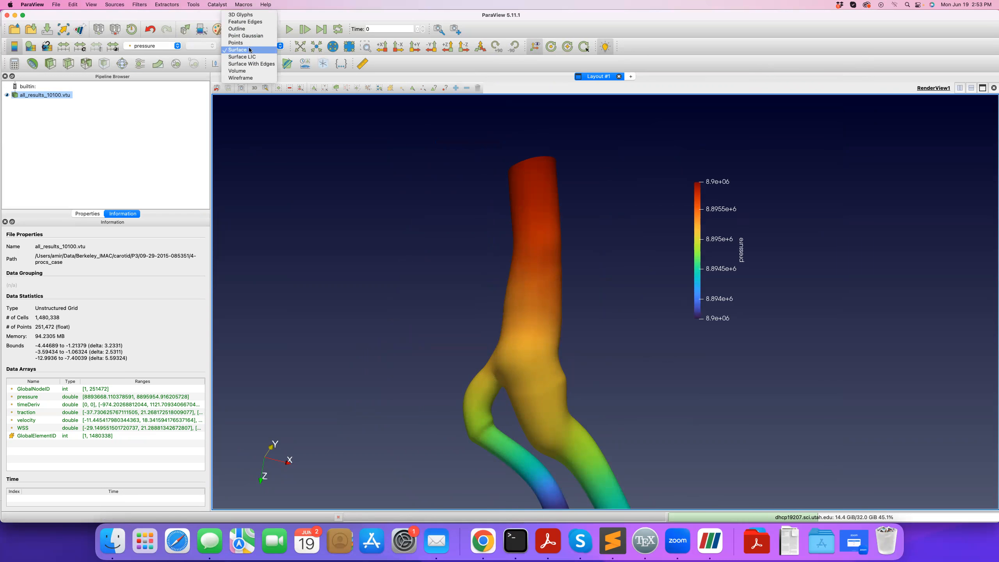
pyautogui.click(247, 28)
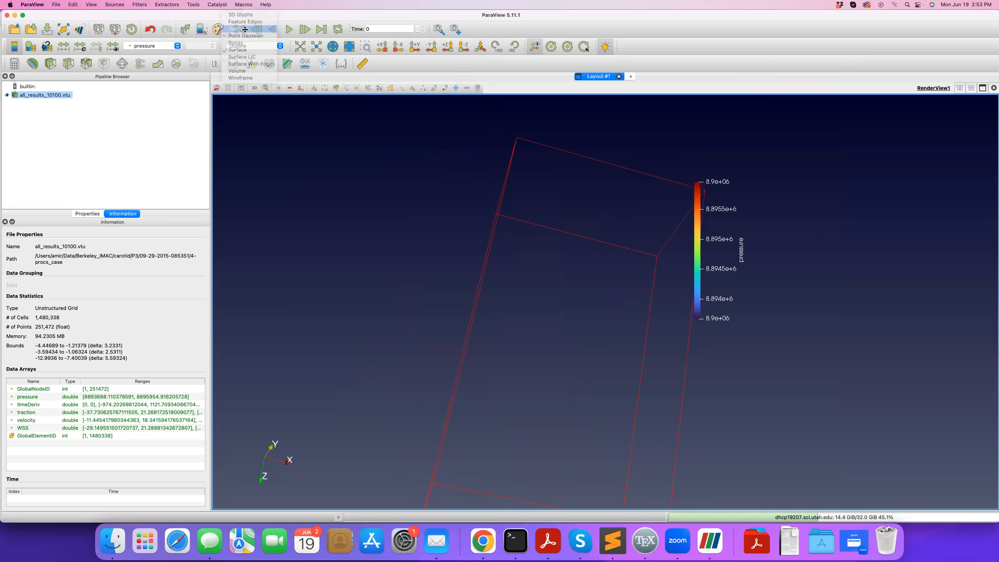
# Step: Inspect the vessel's outline box and return the dataset's representation to Surface
pyautogui.moveTo(439, 270)
pyautogui.mouseDown()
pyautogui.moveTo(428, 279)
pyautogui.moveTo(452, 299)
pyautogui.moveTo(478, 300)
pyautogui.moveTo(433, 284)
pyautogui.mouseUp()
pyautogui.click(275, 46)
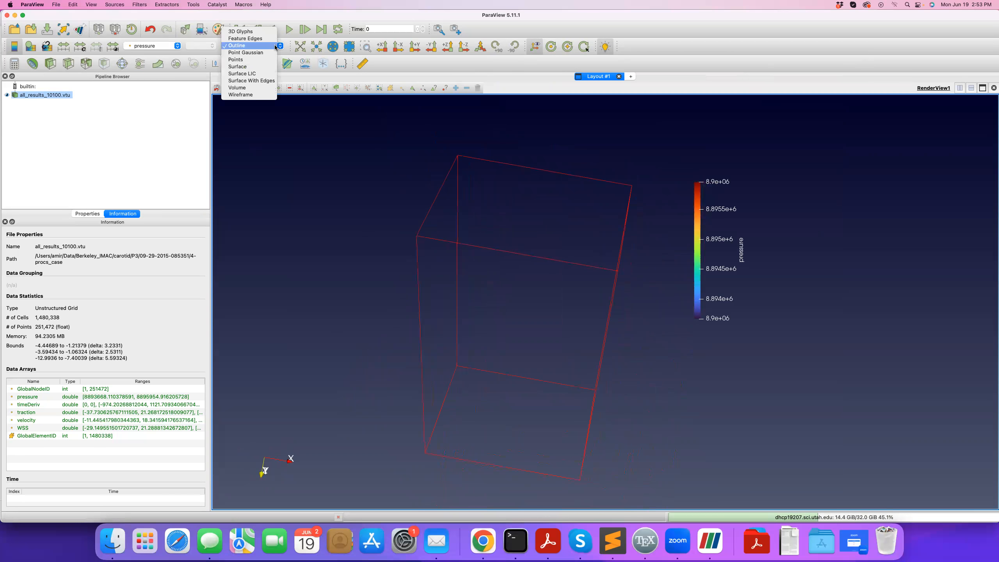
pyautogui.click(274, 46)
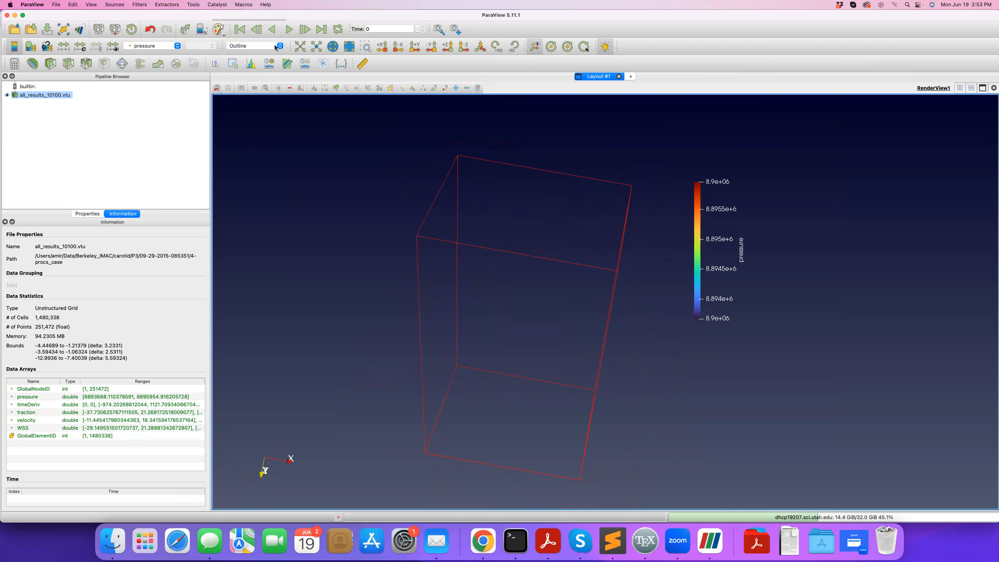
pyautogui.click(275, 46)
pyautogui.click(251, 67)
pyautogui.moveTo(550, 275)
pyautogui.mouseDown()
pyautogui.moveTo(594, 265)
pyautogui.moveTo(535, 285)
pyautogui.moveTo(634, 279)
pyautogui.moveTo(533, 283)
pyautogui.moveTo(541, 284)
pyautogui.mouseUp()
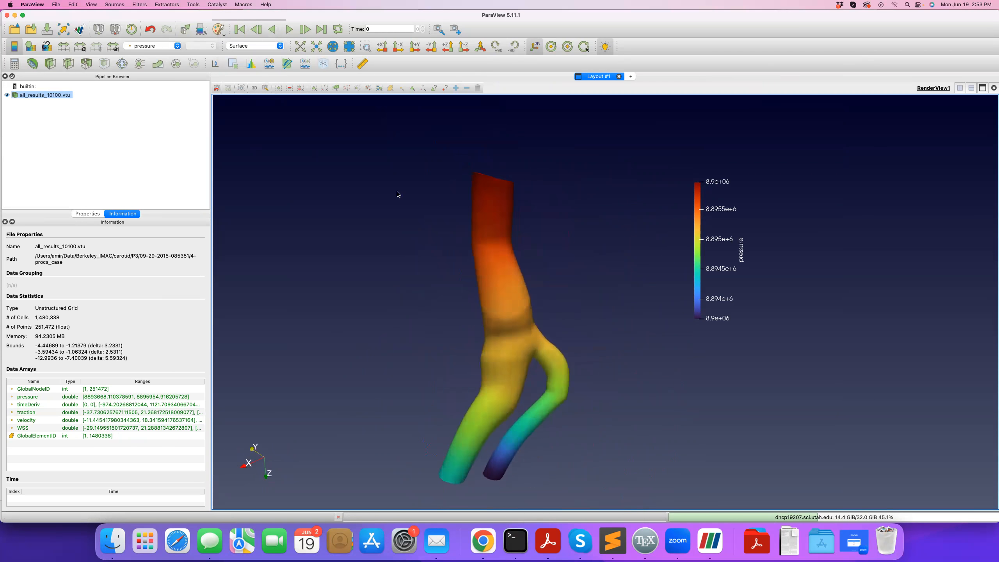
# Step: Show the vessel as Surface With Edges and inspect its mesh up close
pyautogui.click(238, 44)
pyautogui.click(251, 59)
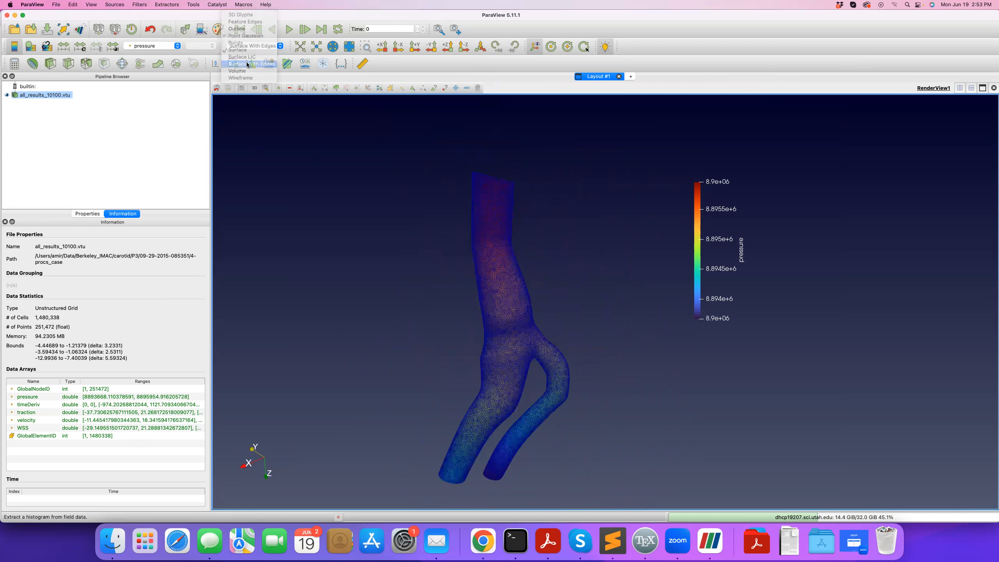
pyautogui.moveTo(465, 250); pyautogui.dragTo(478, 293)
pyautogui.scroll(5, 453, 308)
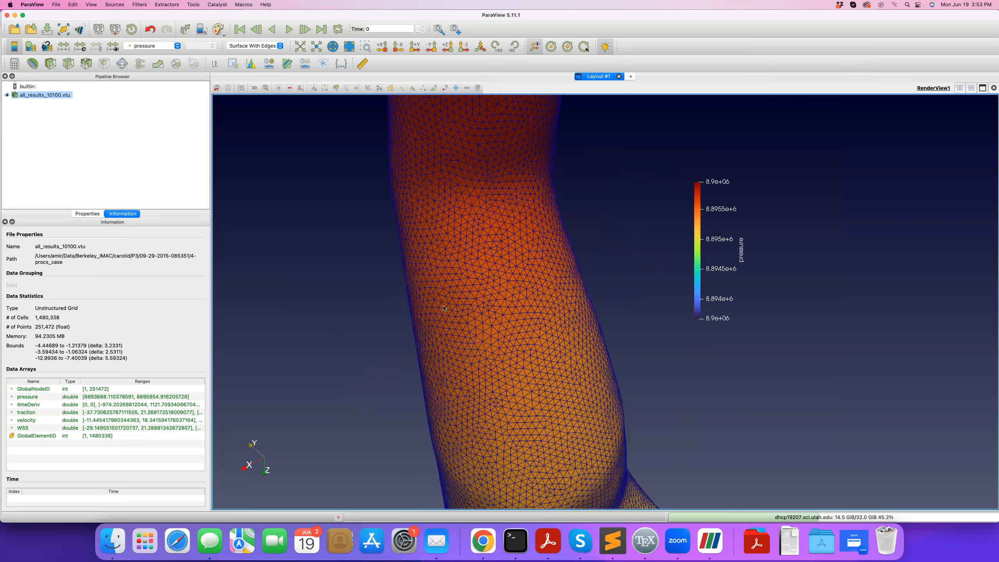
pyautogui.moveTo(496, 304); pyautogui.dragTo(434, 298)
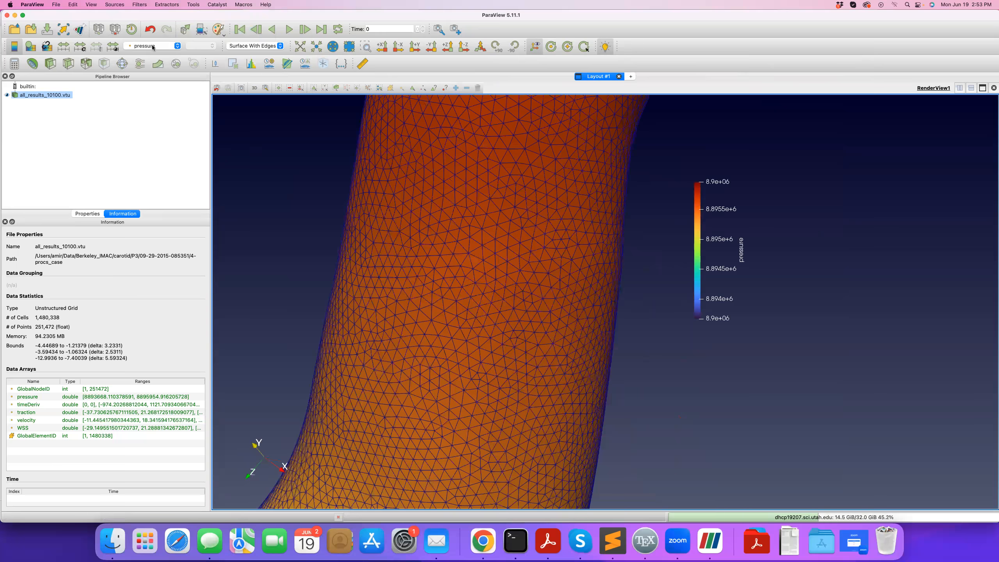
# Step: Try coloring the edged vessel with Solid Color, and return the coloring to pressure
pyautogui.click(149, 30)
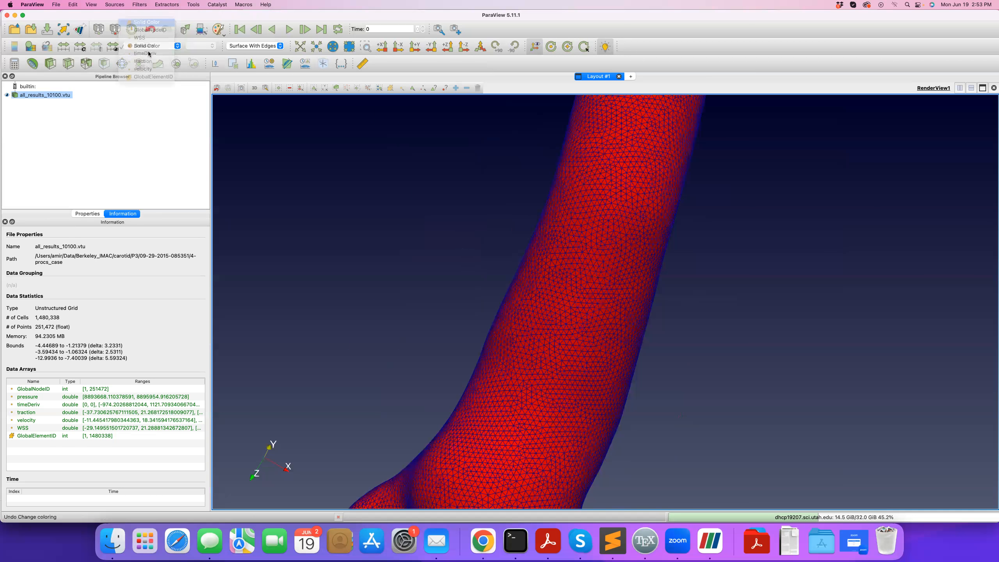
pyautogui.scroll(-5, 537, 227)
pyautogui.scroll(5, 531, 368)
pyautogui.click(153, 46)
pyautogui.click(150, 67)
# Step: Try the Wireframe representation on the vessel, and return it to Surface With Edges
pyautogui.click(255, 46)
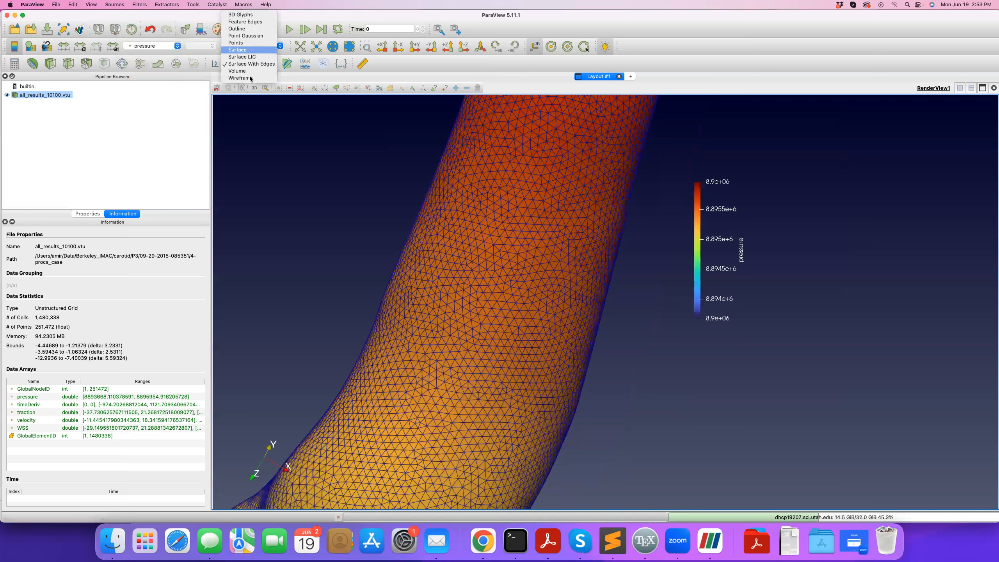
pyautogui.click(240, 77)
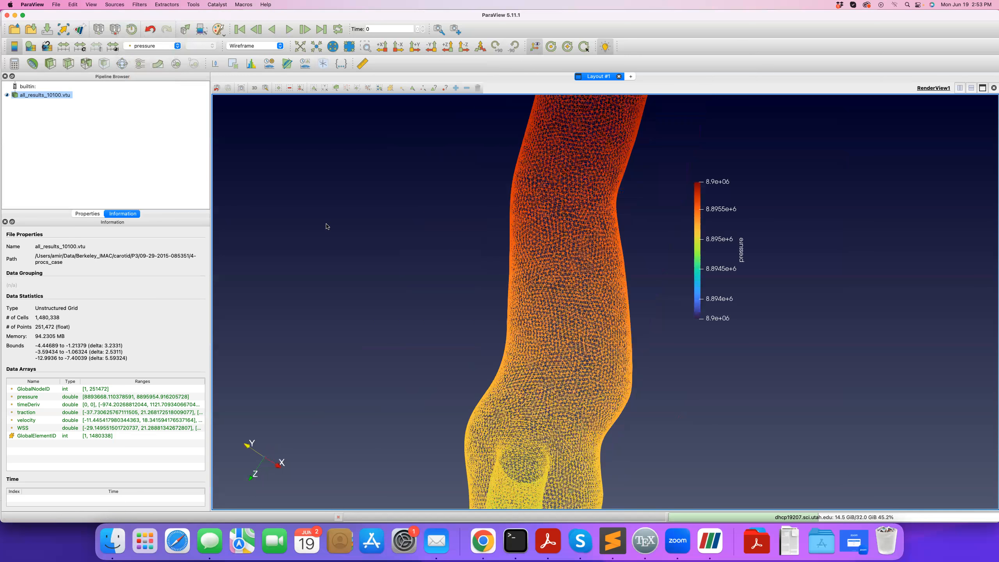
pyautogui.click(257, 49)
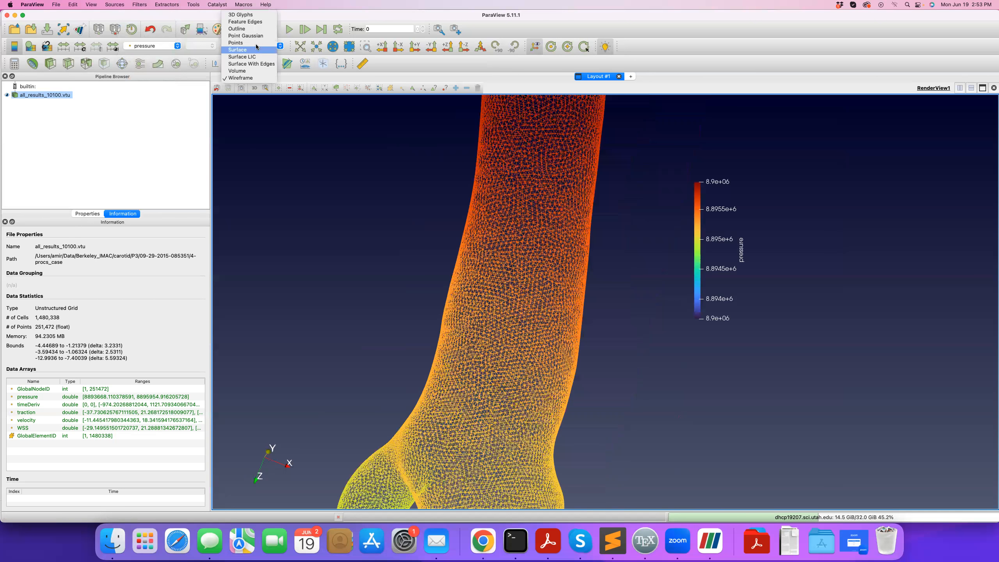
pyautogui.click(256, 49)
pyautogui.click(256, 48)
pyautogui.click(259, 66)
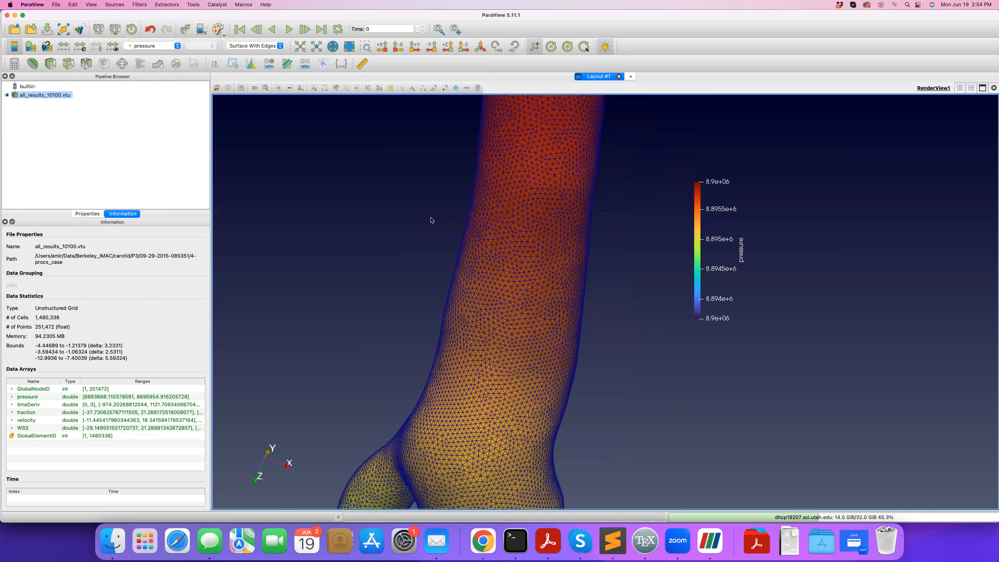
pyautogui.moveTo(428, 223); pyautogui.dragTo(465, 225)
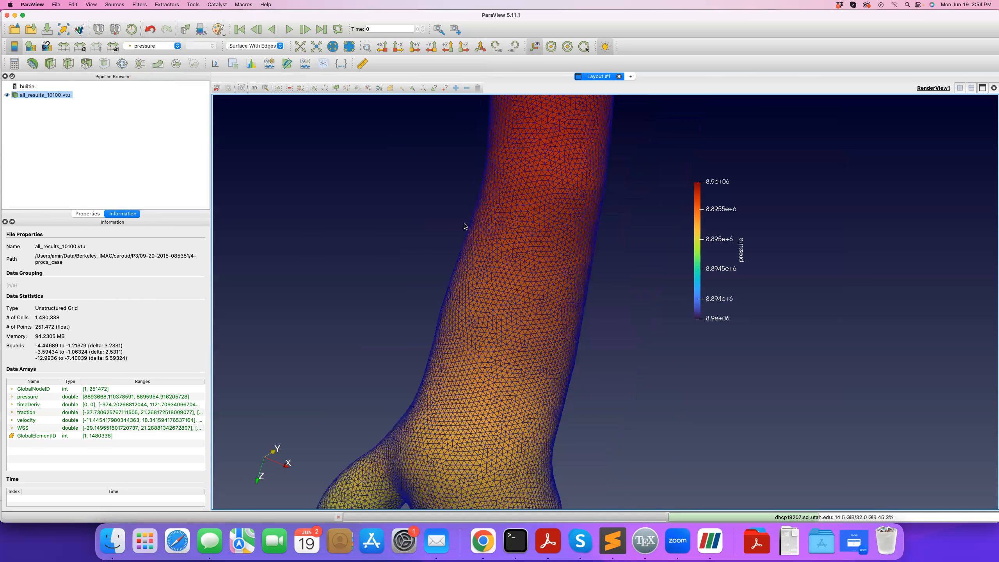
# Step: Try the Volume representation on the vessel, accepting the change, and switch the representation to Surface
pyautogui.click(249, 46)
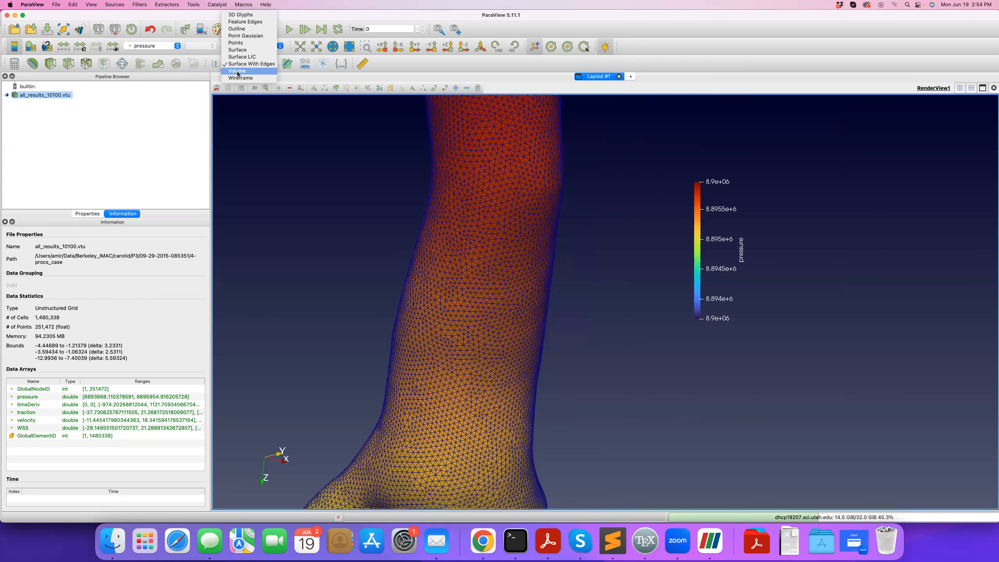
pyautogui.click(238, 73)
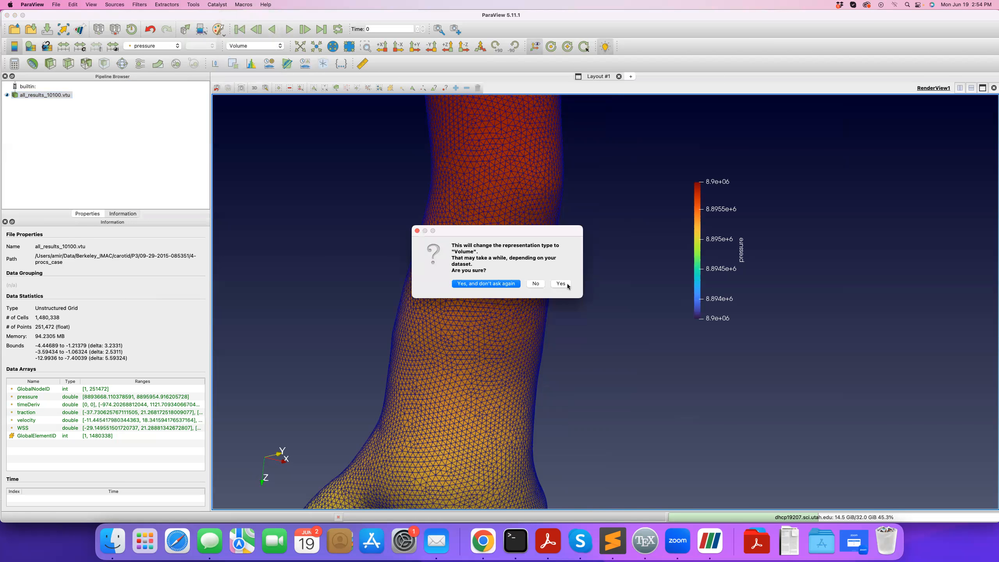
pyautogui.click(566, 285)
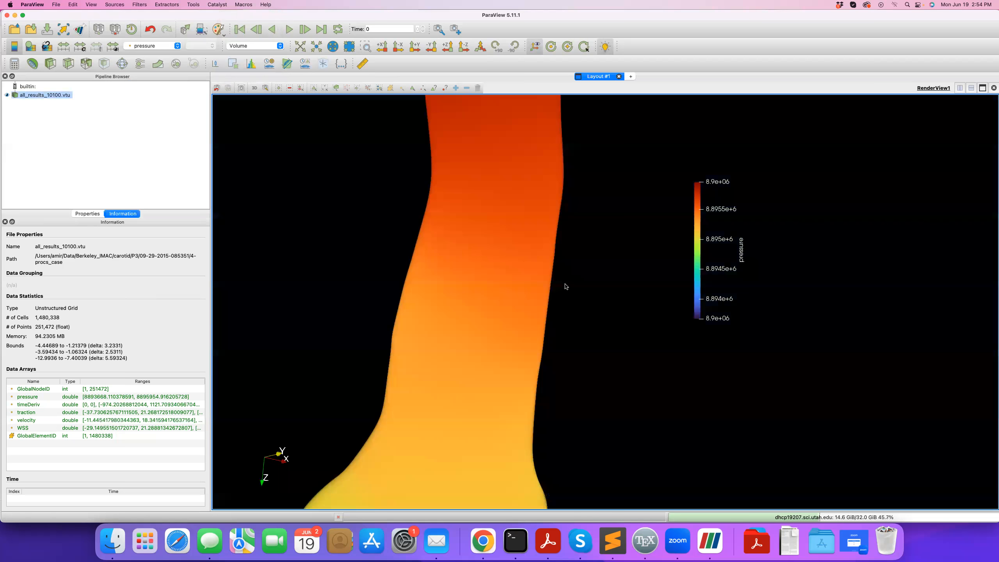
pyautogui.moveTo(512, 288); pyautogui.dragTo(465, 224)
pyautogui.moveTo(404, 227); pyautogui.dragTo(456, 262)
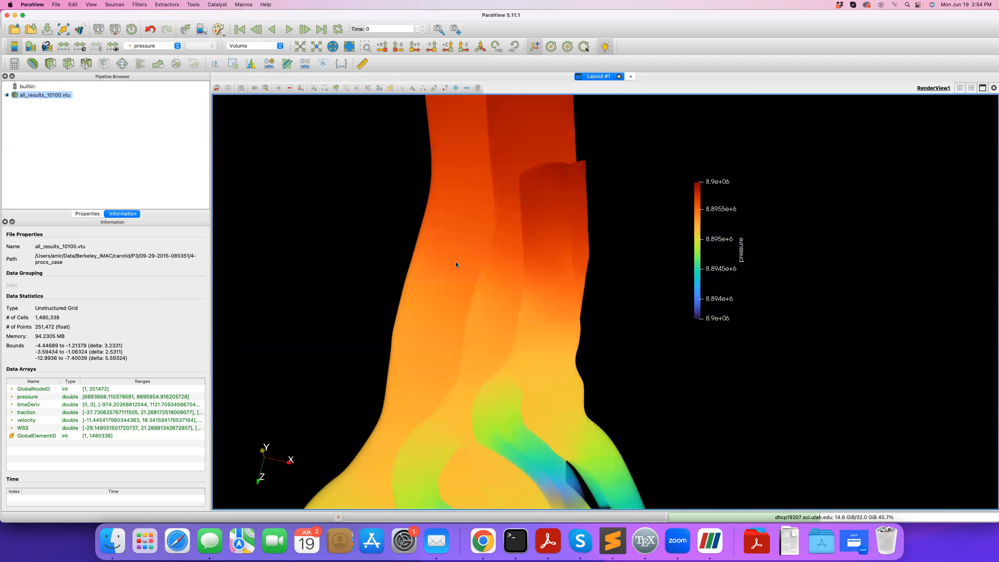
pyautogui.click(255, 46)
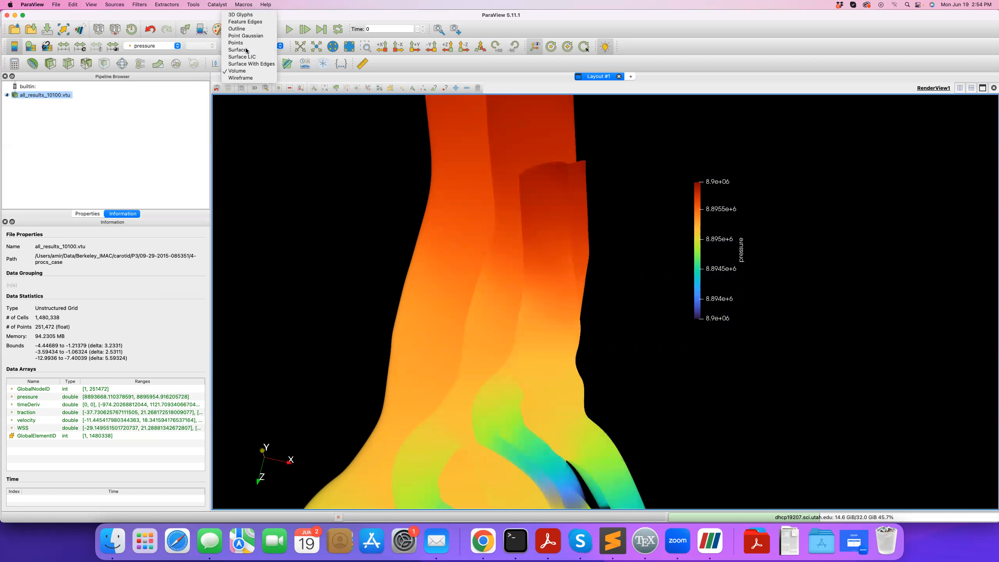
pyautogui.click(258, 50)
# Step: Render the vessel as Volume a second time for comparison, and return it to Surface
pyautogui.click(258, 46)
pyautogui.click(252, 73)
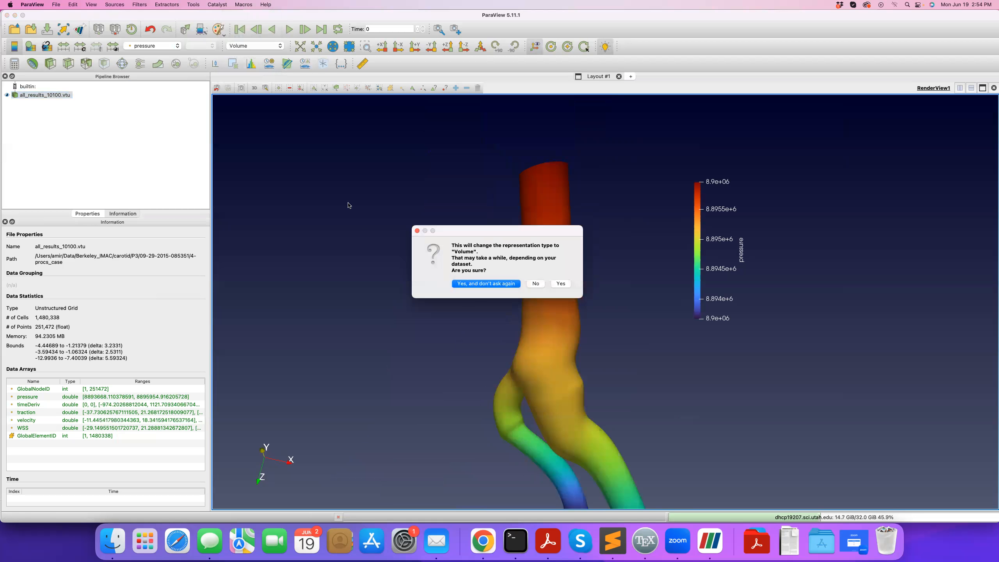
pyautogui.click(560, 284)
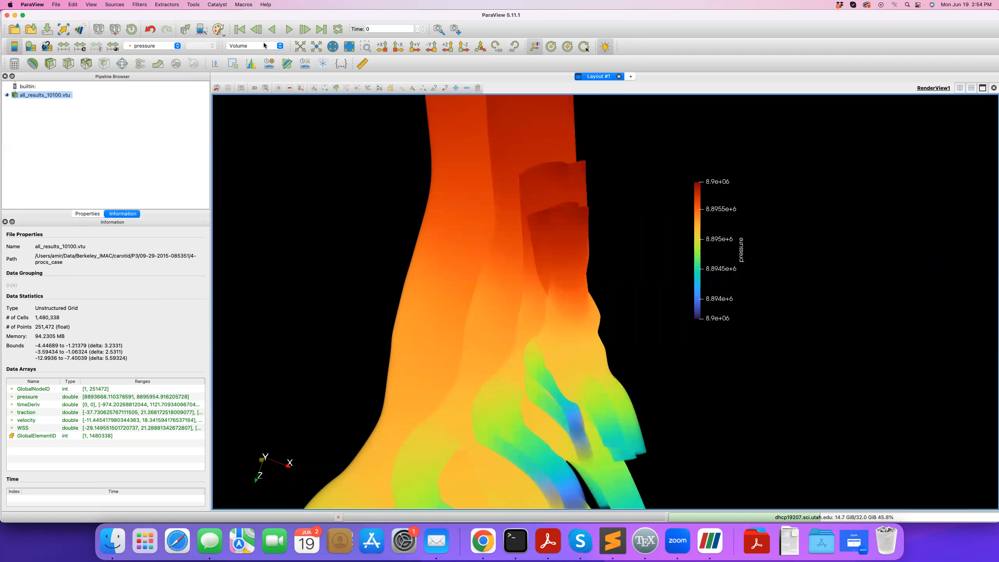
pyautogui.click(253, 46)
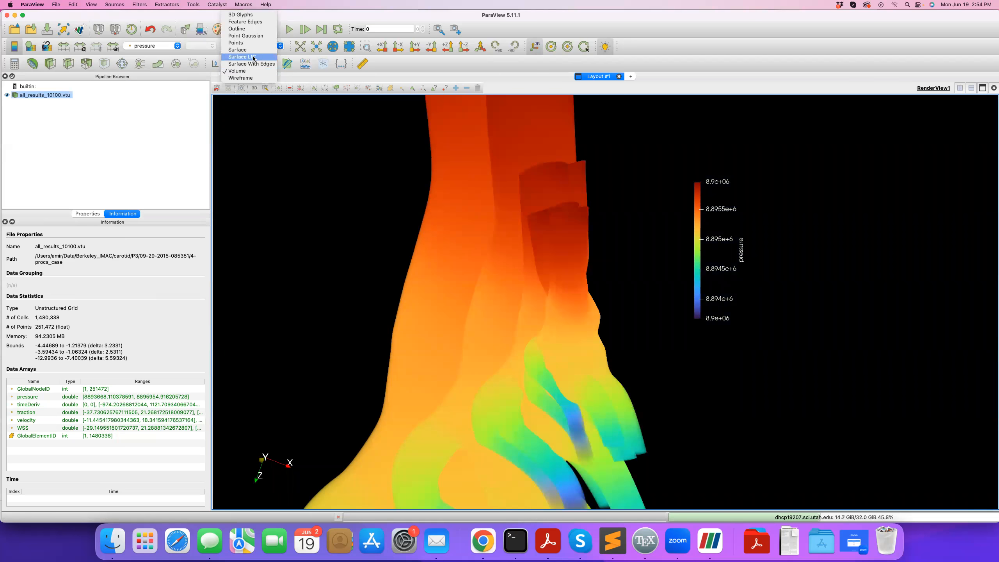
pyautogui.click(252, 50)
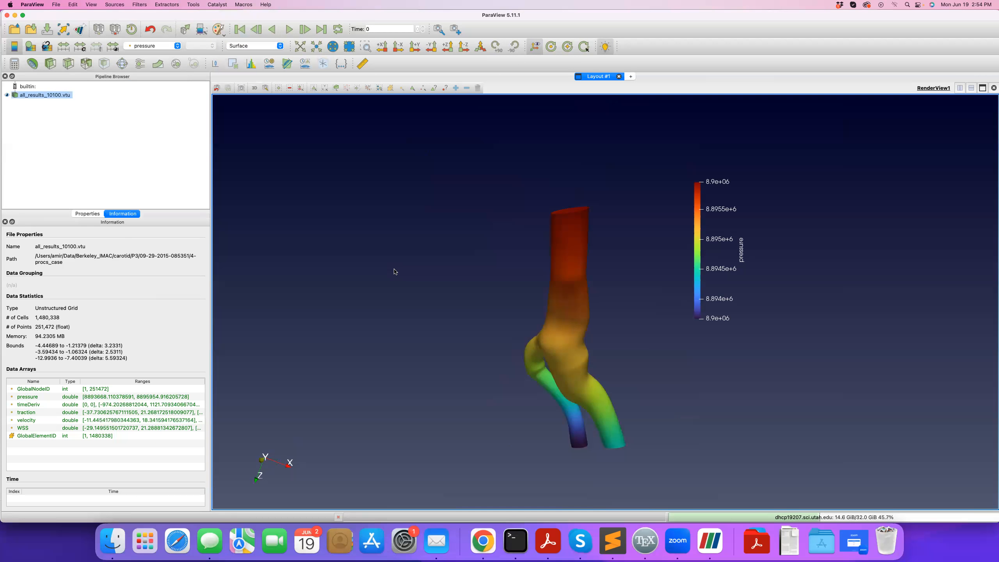
# Step: Switch the vessel to Volume once more, check how it renders when rotated, and restore the Surface representation
pyautogui.click(271, 46)
pyautogui.click(250, 72)
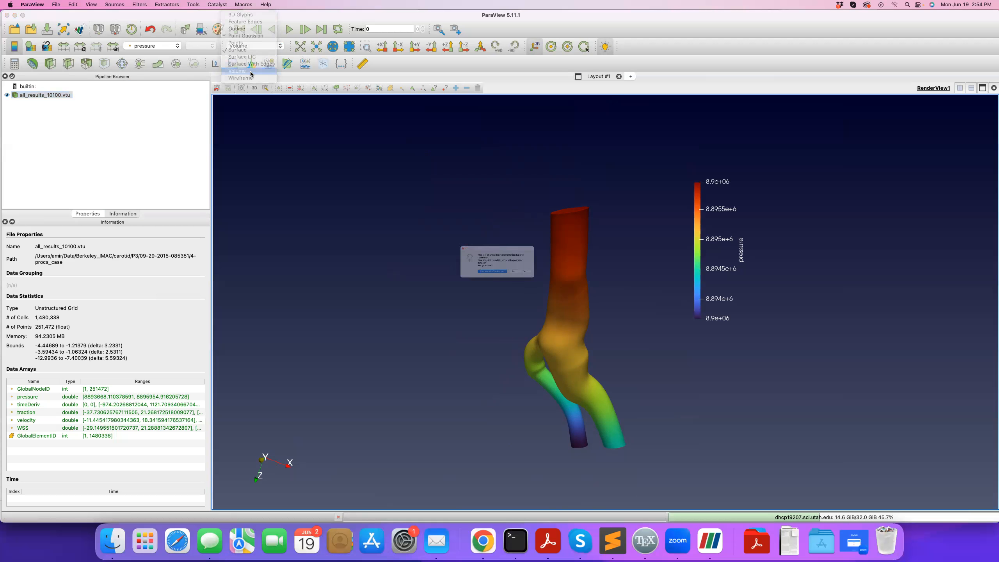
pyautogui.click(561, 285)
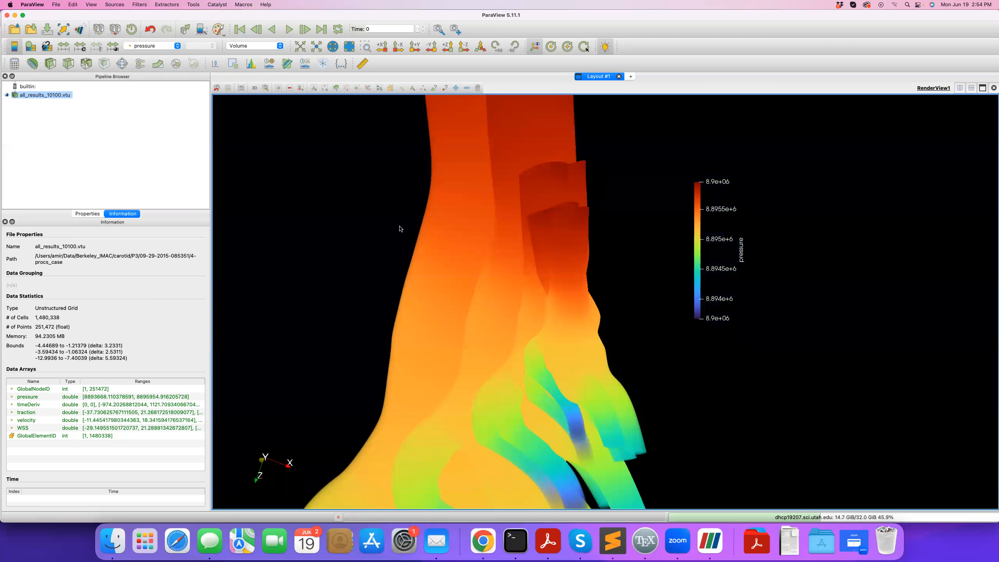
pyautogui.moveTo(456, 246); pyautogui.dragTo(413, 254)
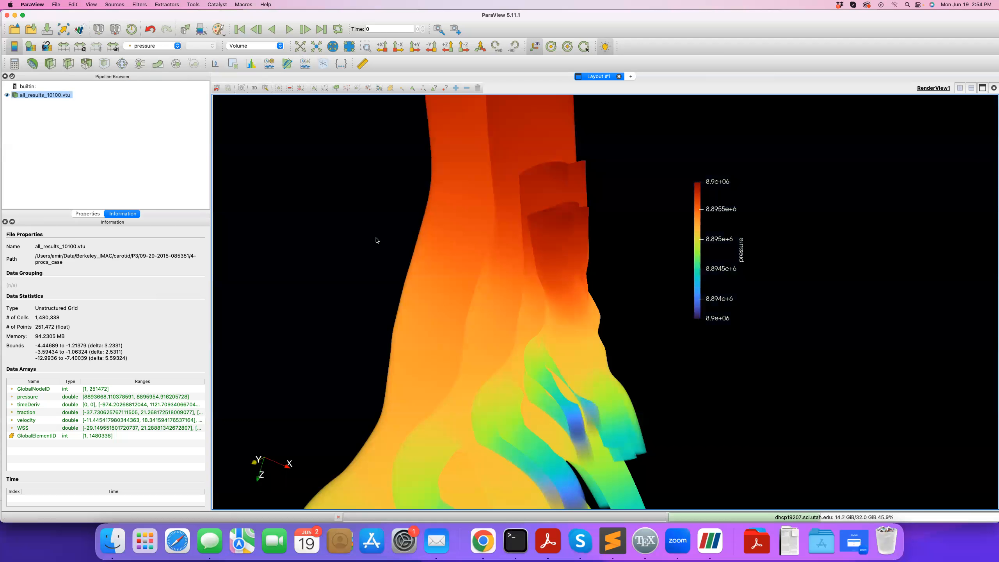
pyautogui.click(254, 45)
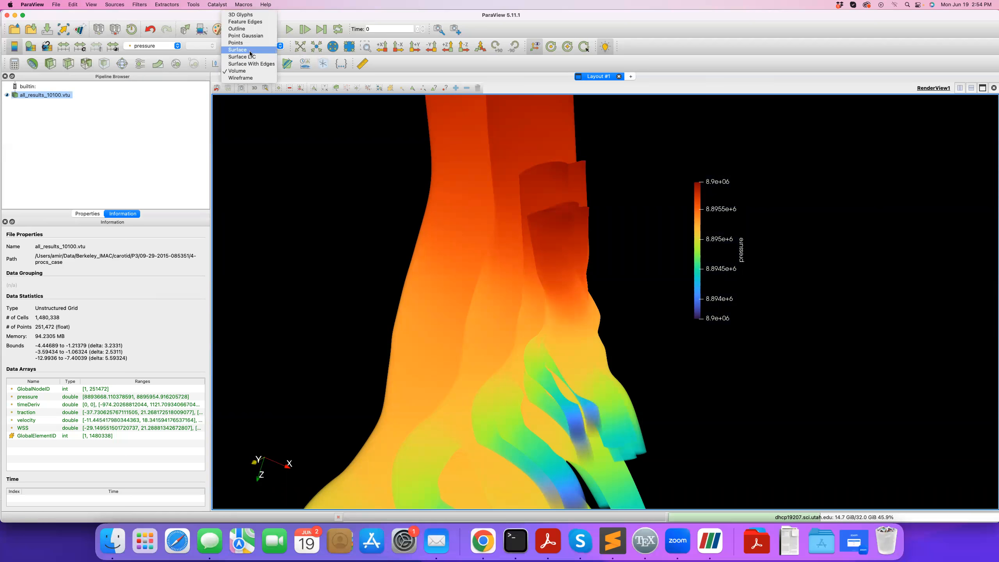
pyautogui.click(238, 49)
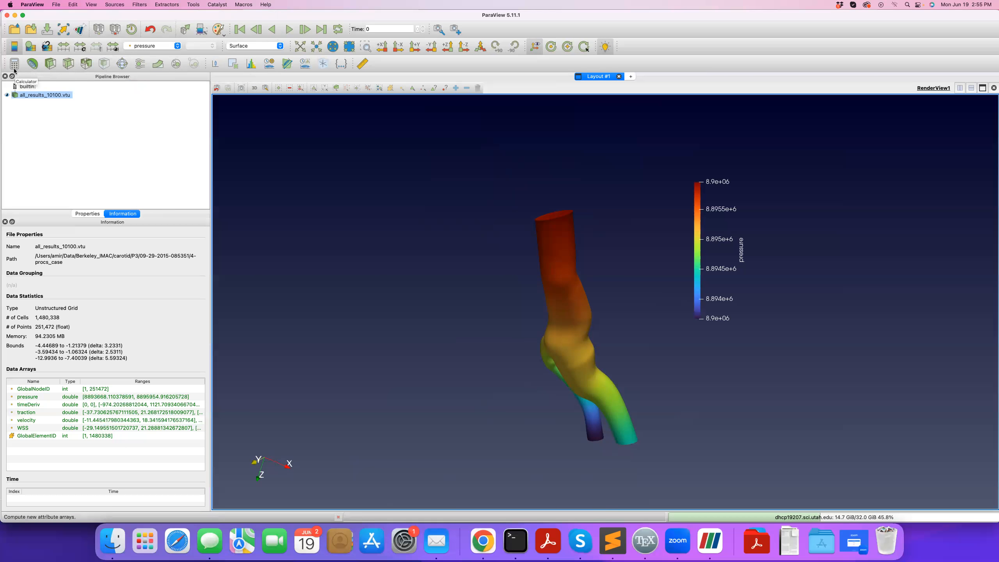
# Step: Browse the alphabetical list of available filters and close it
pyautogui.click(140, 4)
pyautogui.moveTo(177, 46)
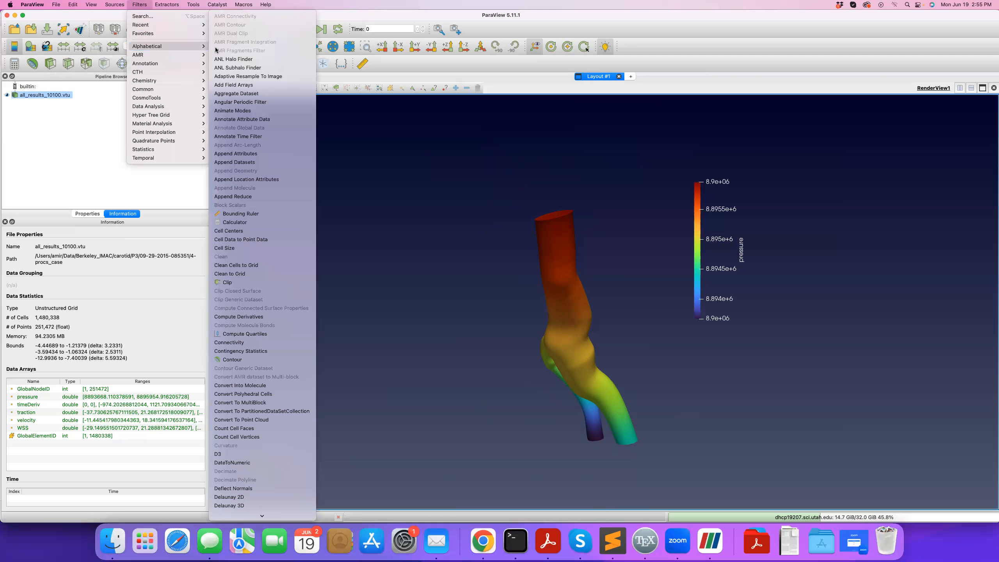
pyautogui.scroll(-3, 254, 308)
pyautogui.scroll(-20, 253, 309)
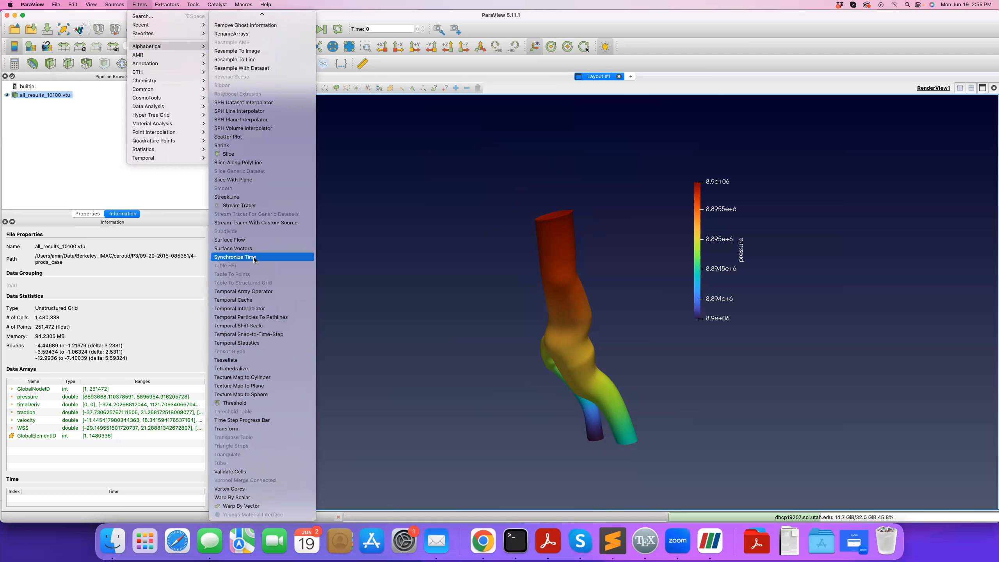
pyautogui.click(73, 131)
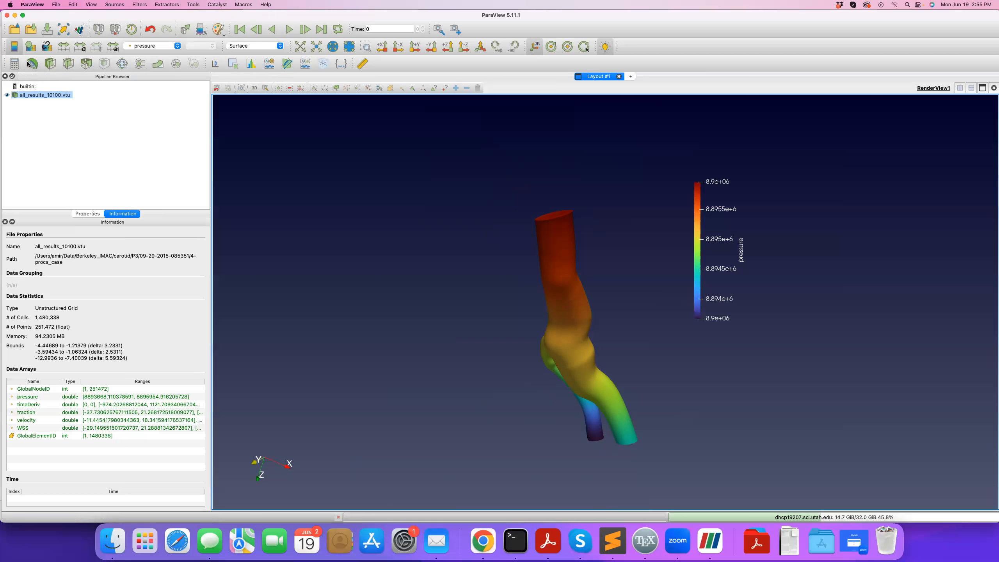
# Step: Add a Clip filter to all_results_10100.vtu and set its clip type to Sphere
pyautogui.click(48, 64)
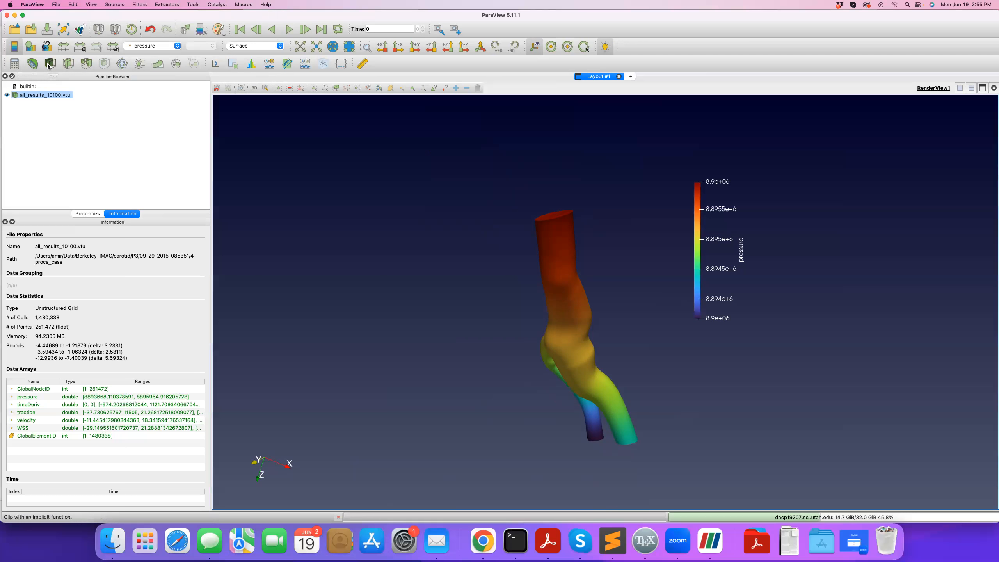
pyautogui.click(88, 214)
pyautogui.click(74, 286)
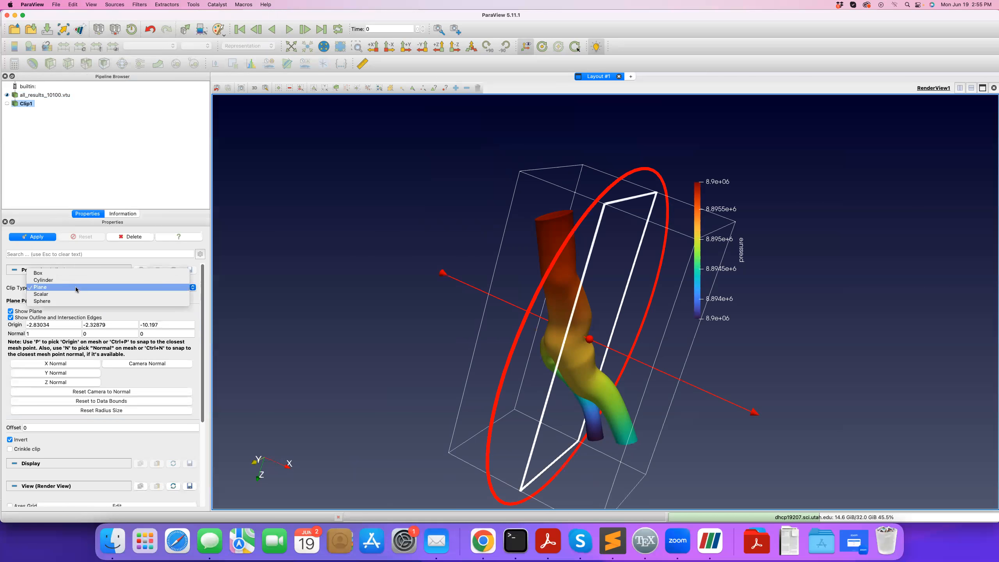
pyautogui.click(65, 302)
# Step: Place the clip sphere around the vessel's upper part, center about (-4.13, -1.88, -11.99) and radius about 2.80, and apply the clip
pyautogui.moveTo(514, 329); pyautogui.dragTo(488, 257)
pyautogui.moveTo(746, 421); pyautogui.dragTo(552, 406)
pyautogui.moveTo(578, 335); pyautogui.dragTo(563, 313)
pyautogui.moveTo(830, 458); pyautogui.dragTo(710, 467)
pyautogui.moveTo(791, 418); pyautogui.dragTo(677, 417)
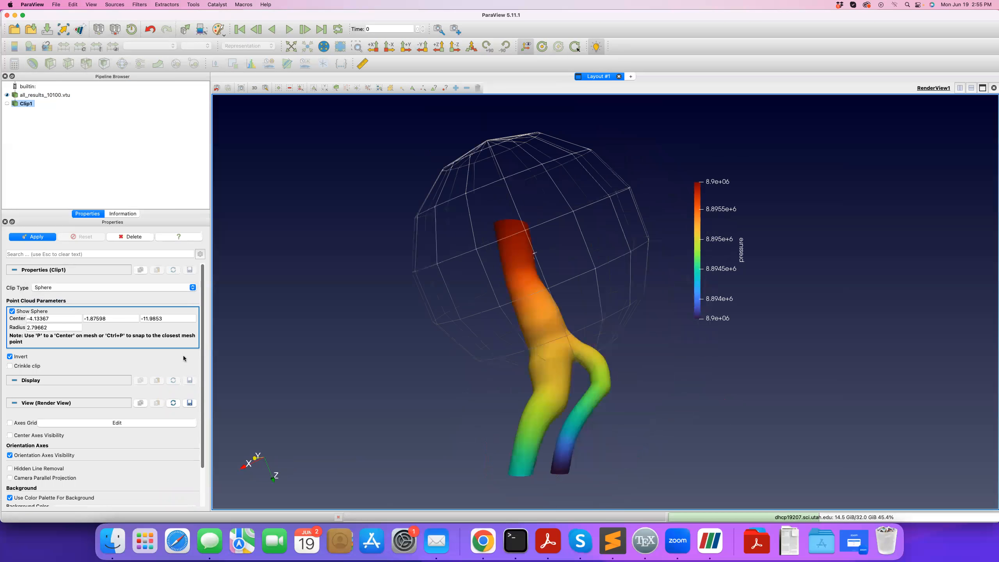
pyautogui.click(35, 236)
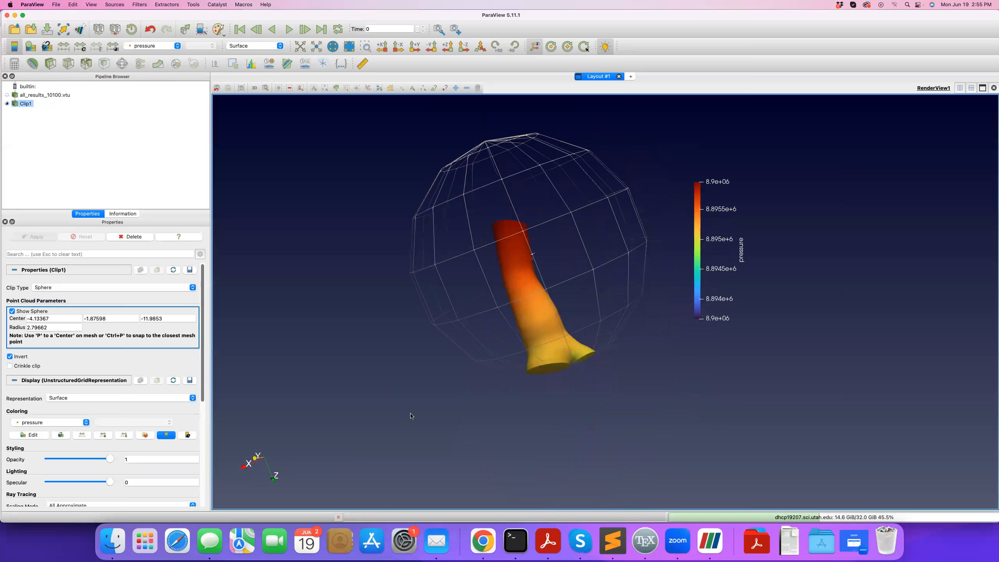
# Step: Turn off the Invert option of Clip1 to keep the vessel parts outside the sphere, and apply the change
pyautogui.moveTo(410, 415); pyautogui.dragTo(397, 406)
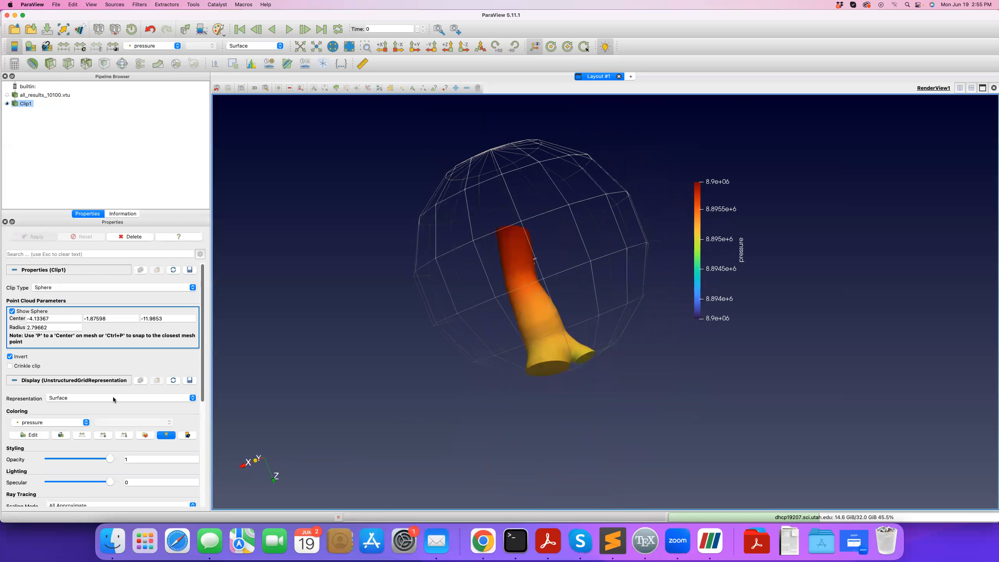
pyautogui.click(9, 357)
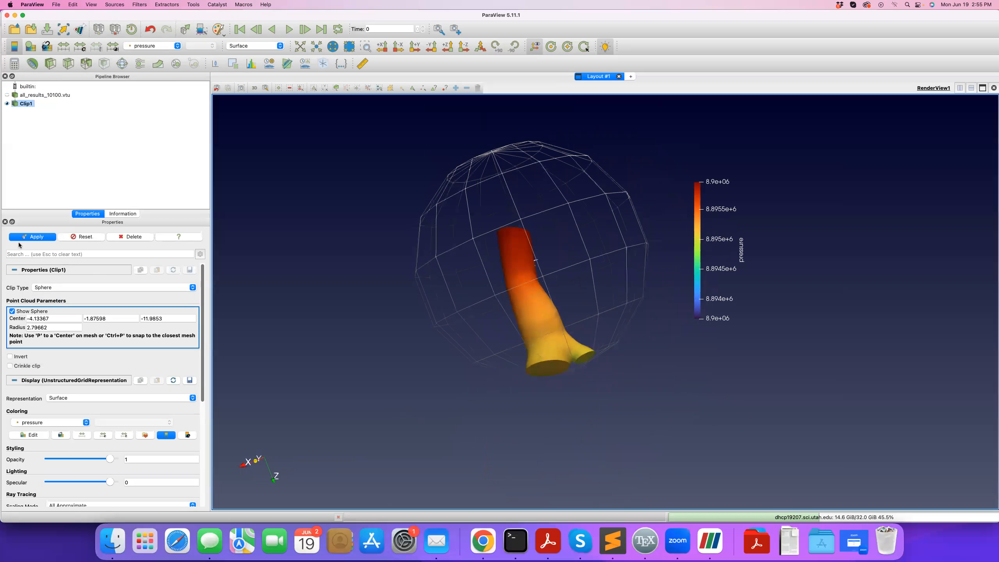
pyautogui.click(25, 237)
pyautogui.moveTo(404, 414); pyautogui.dragTo(427, 444)
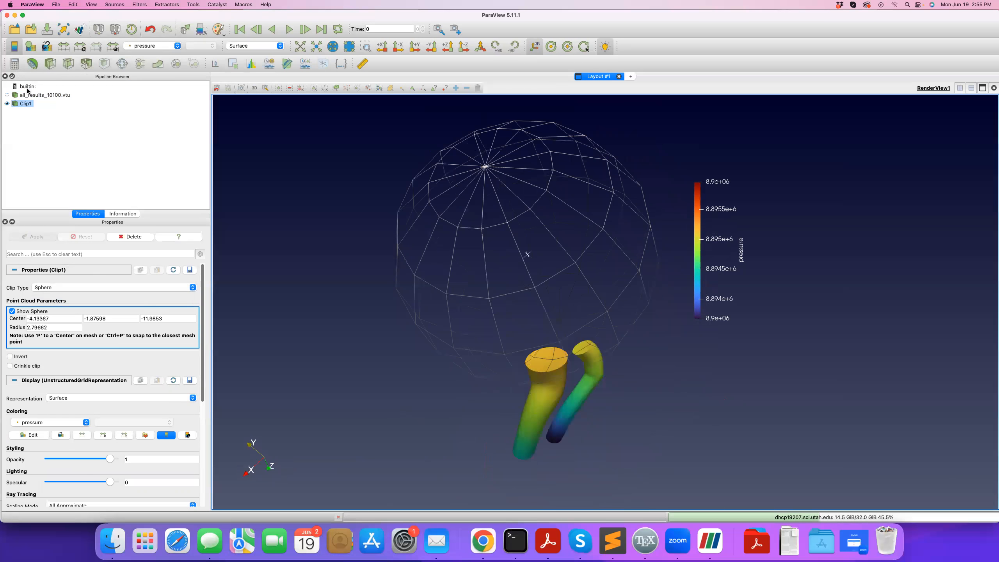
pyautogui.click(26, 121)
pyautogui.click(21, 105)
pyautogui.click(19, 114)
pyautogui.click(20, 105)
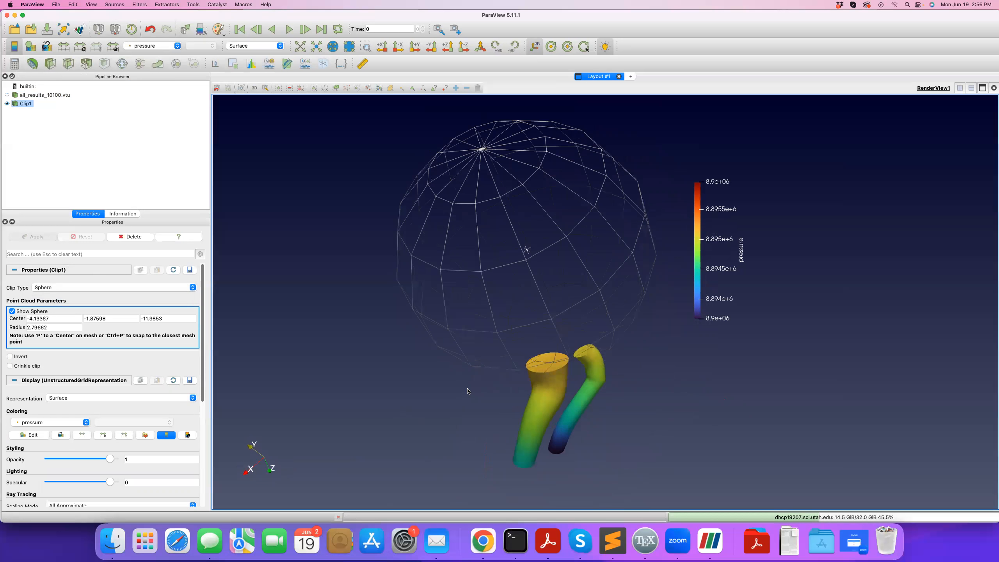
pyautogui.click(6, 104)
pyautogui.click(6, 103)
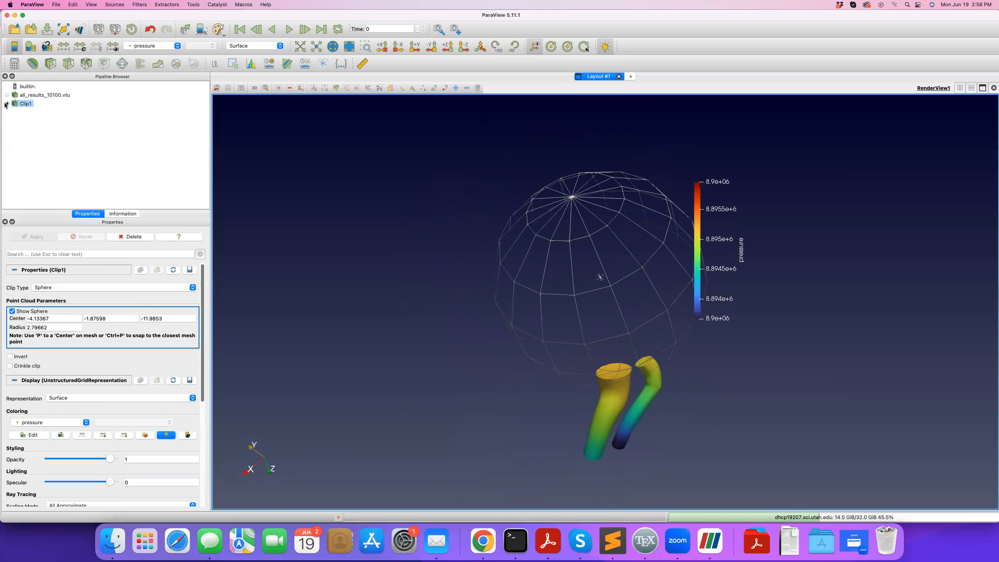
pyautogui.moveTo(623, 448); pyautogui.dragTo(353, 244)
# Step: Check the file formats for saving Clip1's data, choose VTK UnstructuredGrid (*.vtu), and cancel the save
pyautogui.click(24, 104)
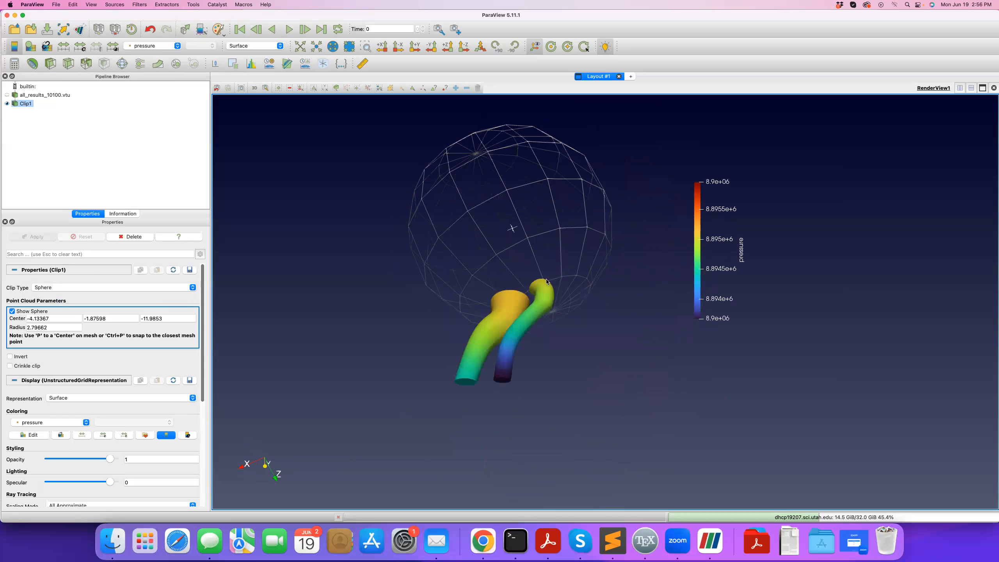
pyautogui.click(56, 4)
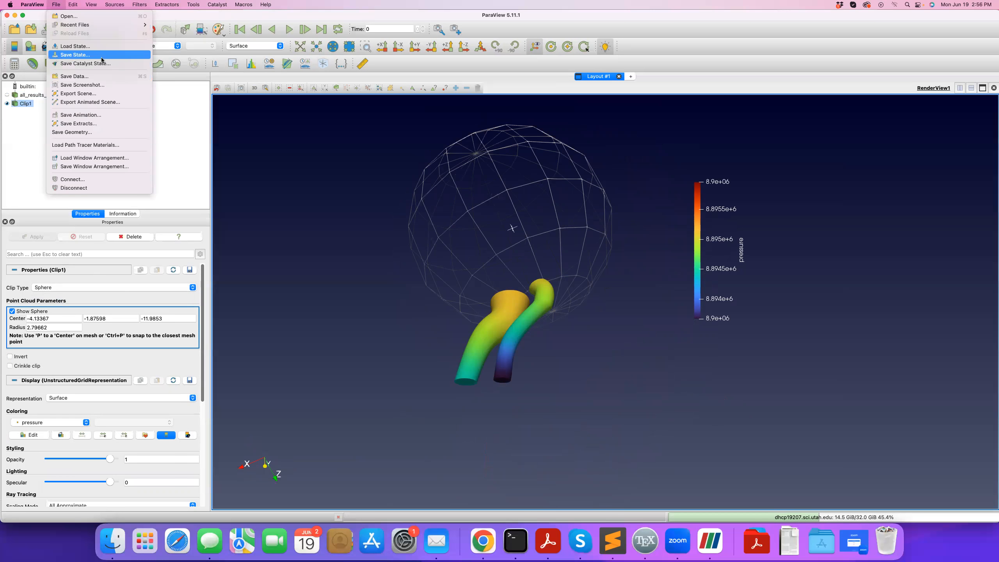
pyautogui.click(104, 75)
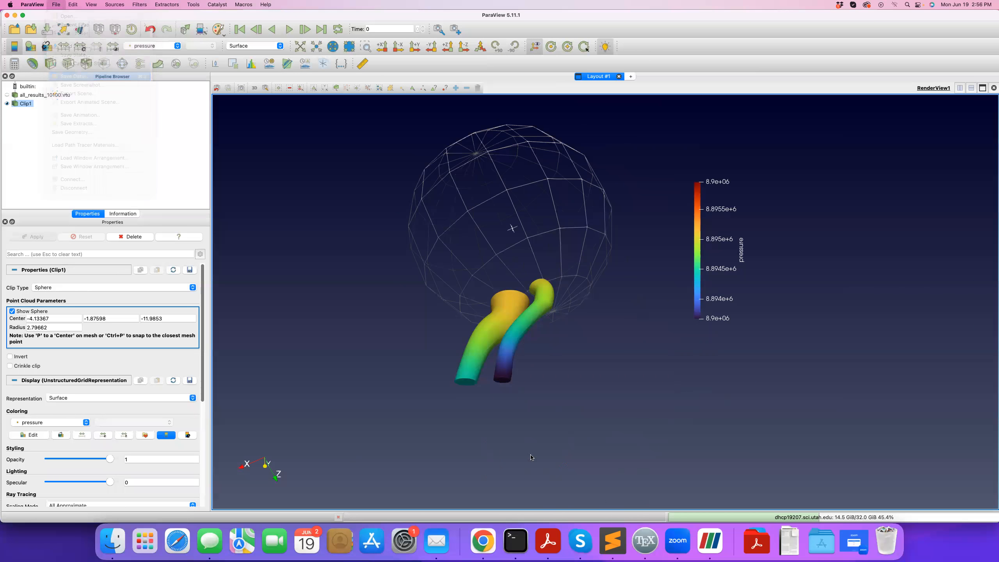
pyautogui.click(618, 359)
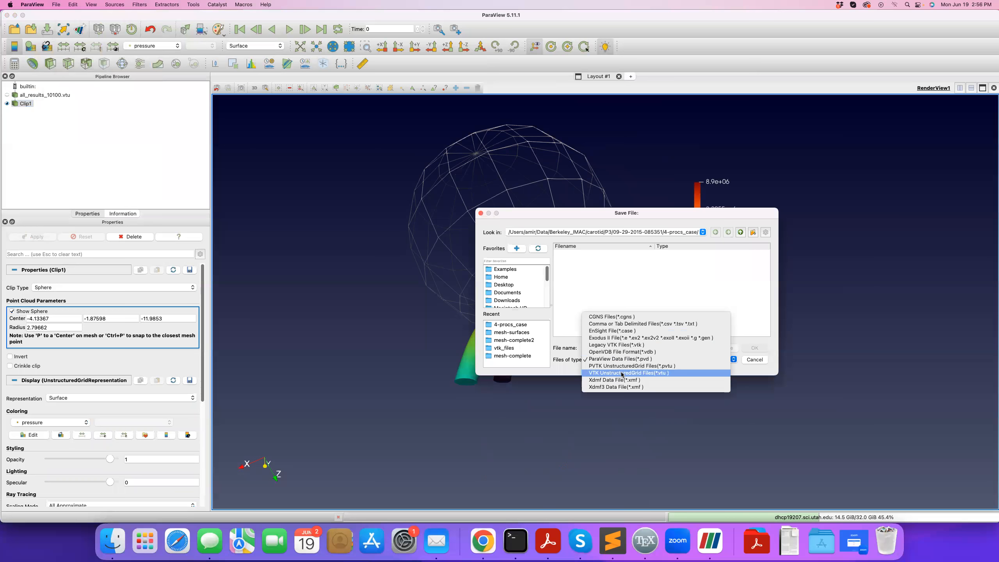
pyautogui.click(629, 373)
pyautogui.click(754, 360)
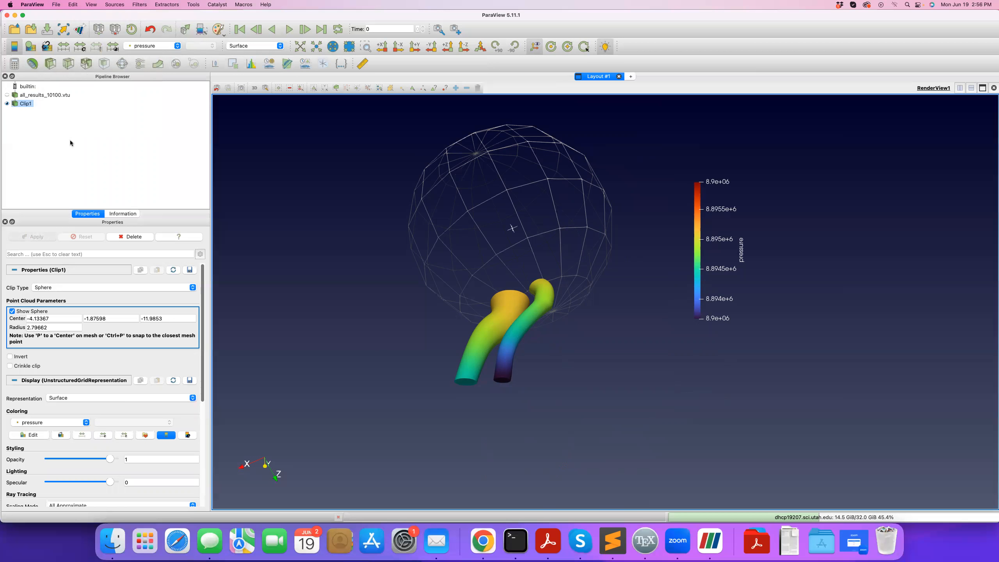
# Step: Hide Clip1's sphere and apply a second Plane clip to it between the two branches, origin about (-2.83, -2.89, -8.48), normal about (0.74, 0.02, -0.68)
pyautogui.moveTo(454, 358); pyautogui.dragTo(472, 377)
pyautogui.click(32, 122)
pyautogui.click(22, 105)
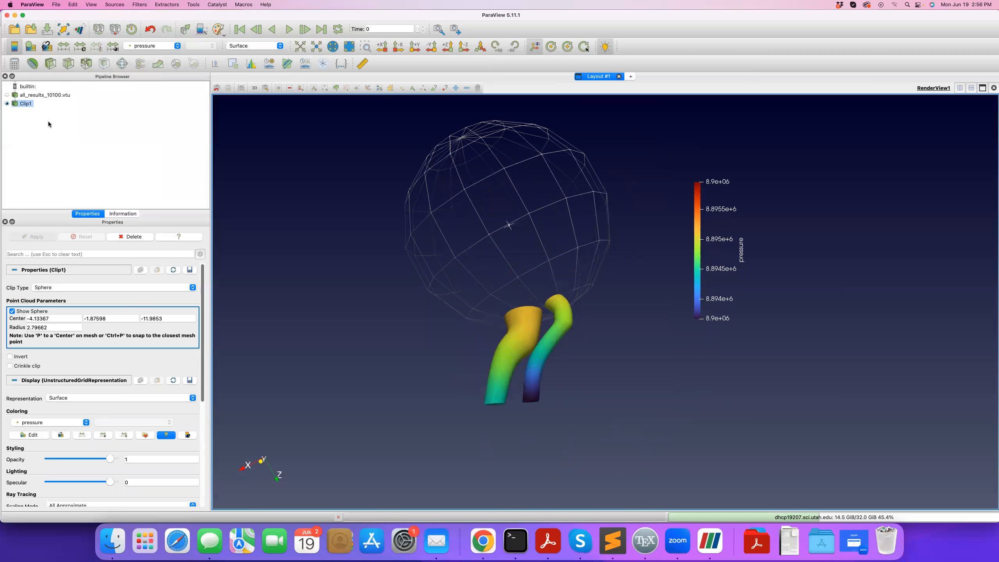
pyautogui.click(12, 311)
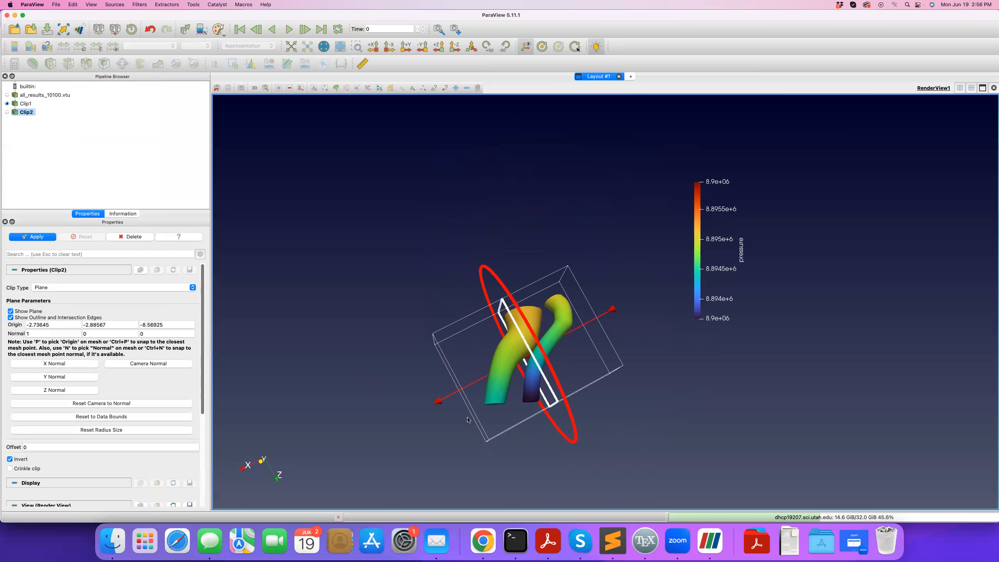
pyautogui.moveTo(437, 402); pyautogui.dragTo(527, 362)
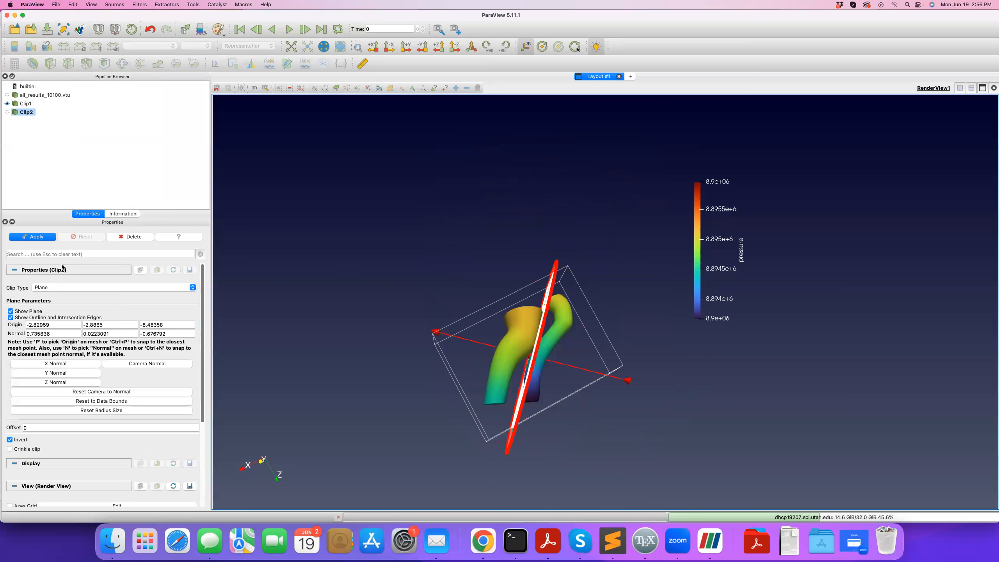
pyautogui.click(33, 237)
# Step: Hide the plane of Clip2 to inspect the remaining branch up close, and delete Clip2
pyautogui.click(10, 311)
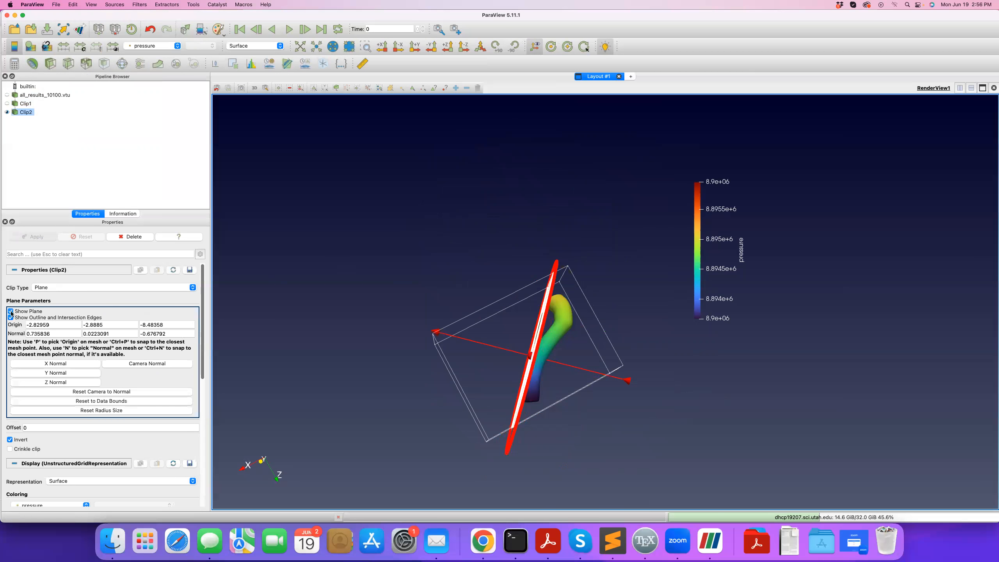
pyautogui.moveTo(357, 341); pyautogui.dragTo(415, 422)
pyautogui.moveTo(375, 335); pyautogui.dragTo(347, 244, button='middle')
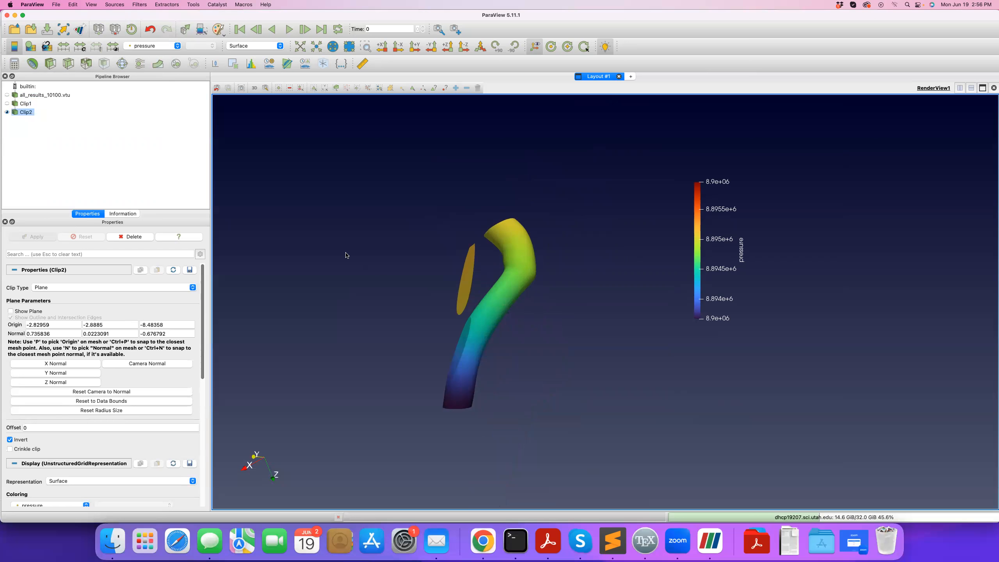
pyautogui.click(127, 237)
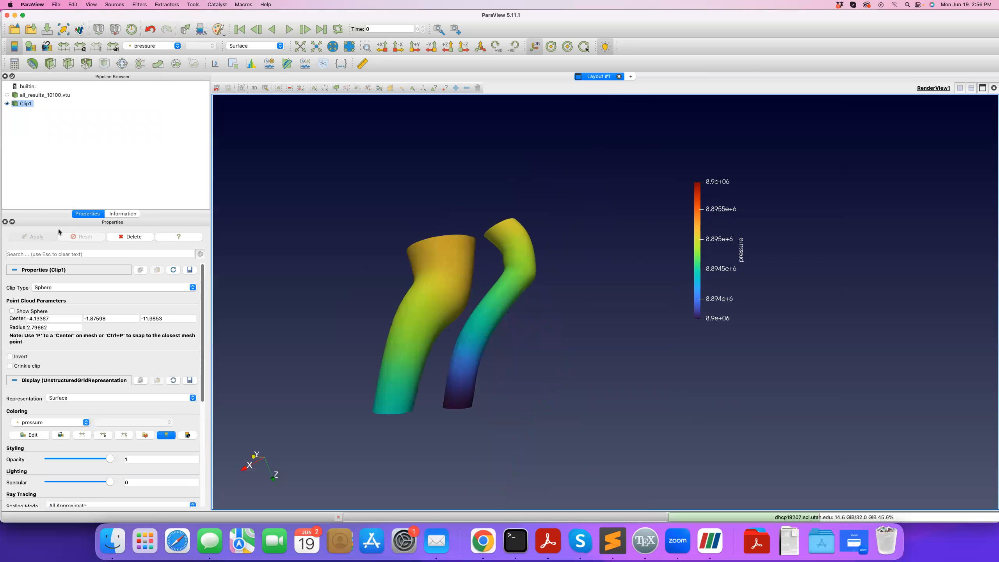
# Step: Show the full all_results_10100.vtu vessel again and delete Clip1
pyautogui.moveTo(573, 384); pyautogui.dragTo(570, 307)
pyautogui.click(7, 95)
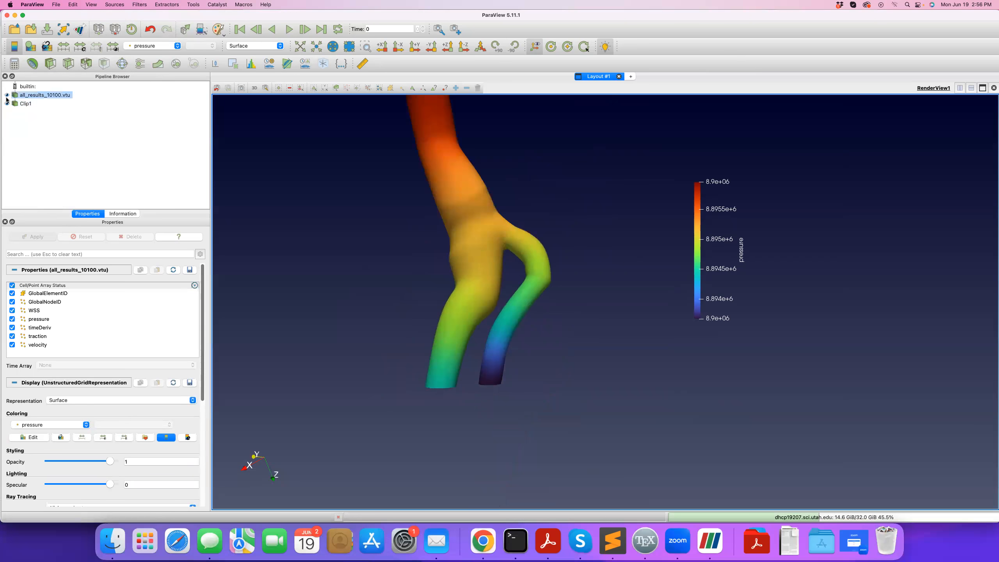
pyautogui.click(7, 103)
pyautogui.click(23, 109)
pyautogui.click(26, 103)
pyautogui.click(132, 237)
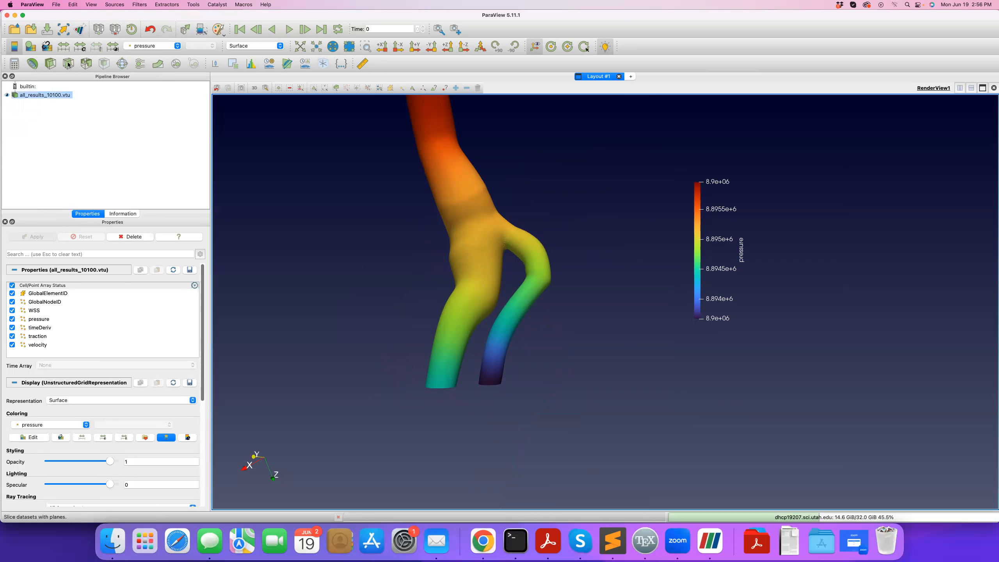
# Step: Apply a Plane Slice to all_results_10100.vtu across the upper vessel, origin about (-2.79, -2.40, -10.90), normal about (0.05, -0.11, -0.99)
pyautogui.moveTo(359, 232); pyautogui.dragTo(363, 248)
pyautogui.moveTo(365, 262); pyautogui.dragTo(378, 331, button='middle')
pyautogui.click(68, 63)
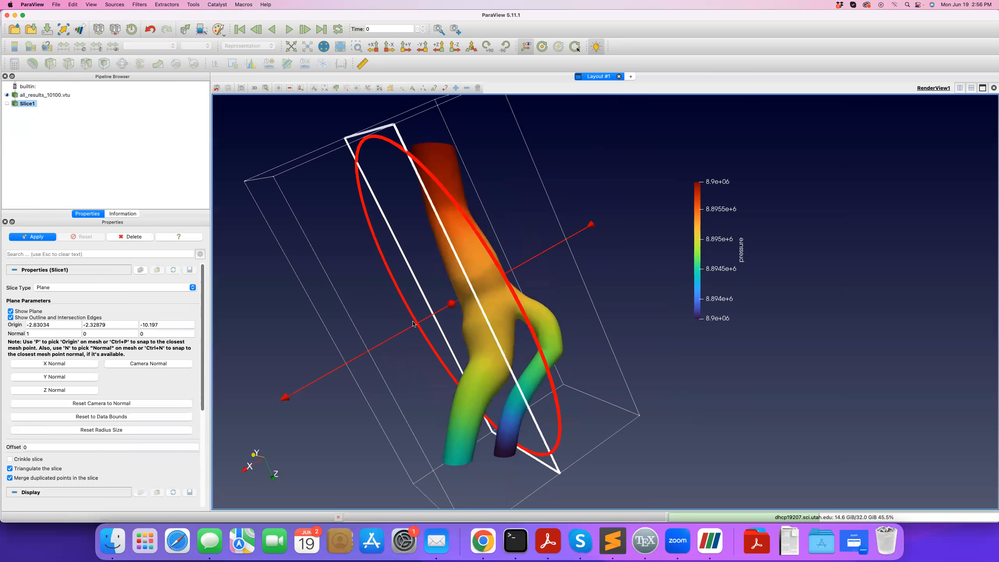
pyautogui.moveTo(289, 394); pyautogui.dragTo(349, 106)
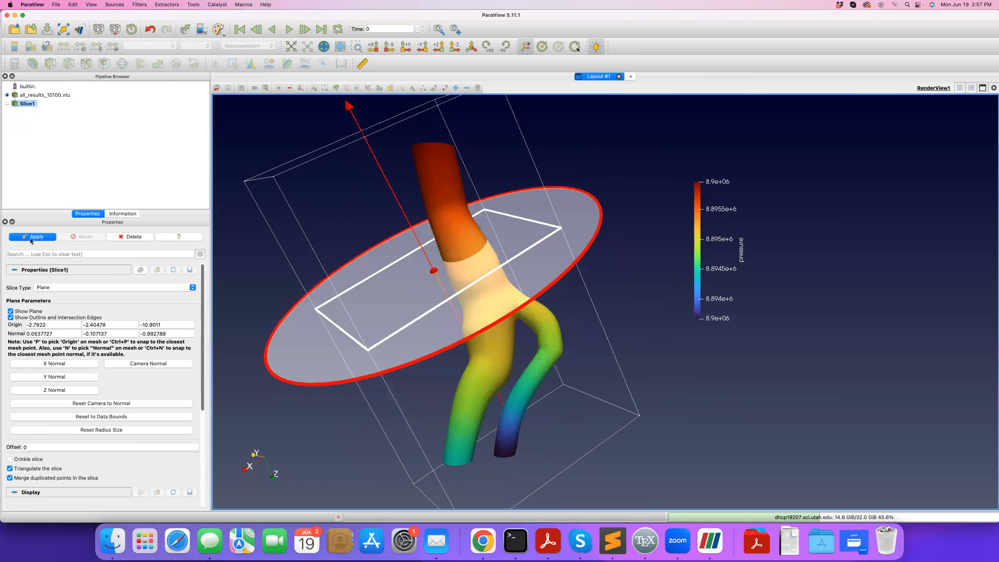
pyautogui.click(33, 237)
# Step: Hide the slice plane and inspect the pressure coloring on the cross-section of Slice1 up close
pyautogui.click(10, 311)
pyautogui.moveTo(290, 308); pyautogui.dragTo(436, 271)
pyautogui.scroll(5, 436, 270)
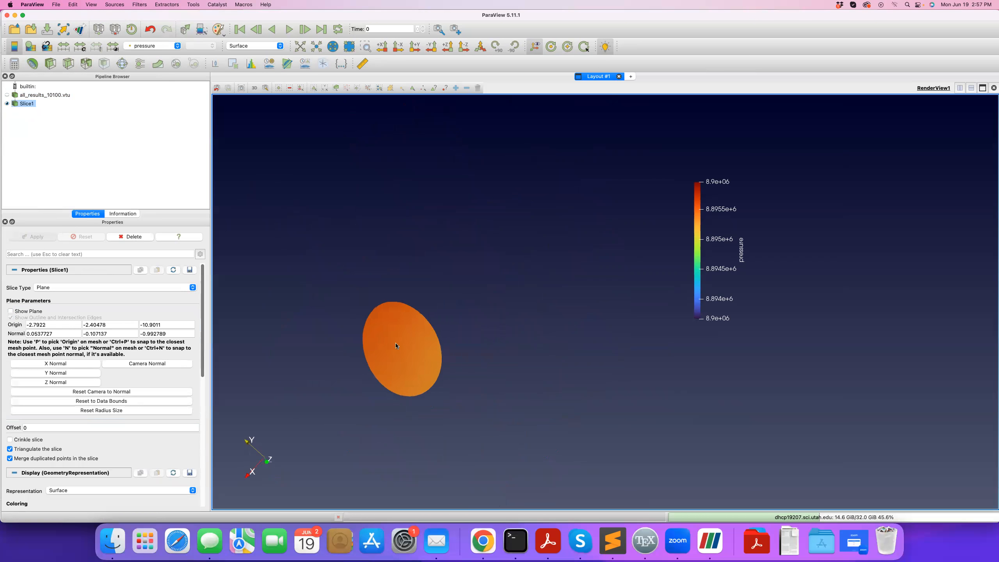
pyautogui.moveTo(395, 343); pyautogui.dragTo(449, 323, button='middle')
pyautogui.moveTo(395, 296); pyautogui.dragTo(402, 332)
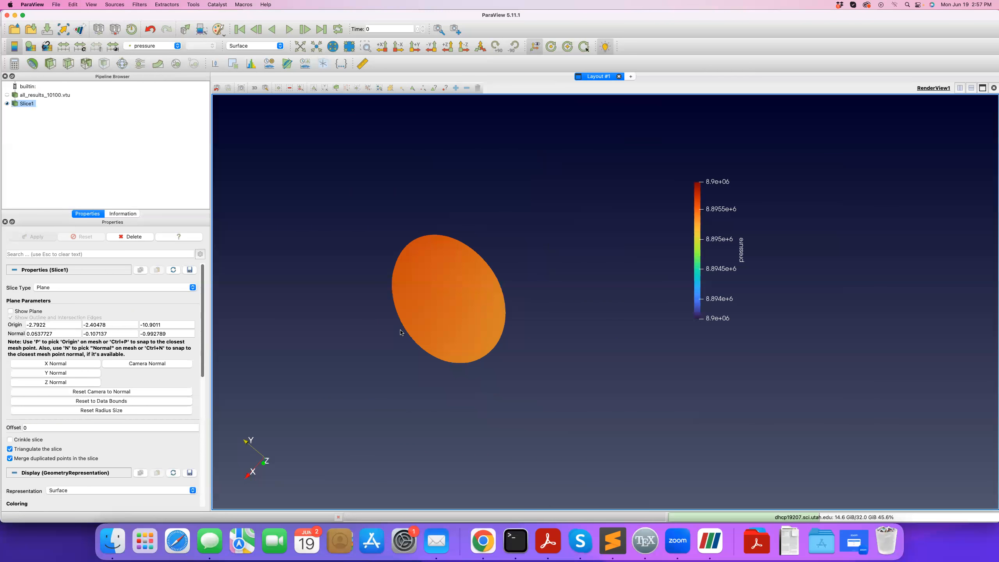
# Step: Show all_results_10100.vtu in place of Slice1 and shift the pressure color bar slightly downward
pyautogui.click(7, 95)
pyautogui.click(7, 104)
pyautogui.moveTo(289, 268); pyautogui.dragTo(358, 309)
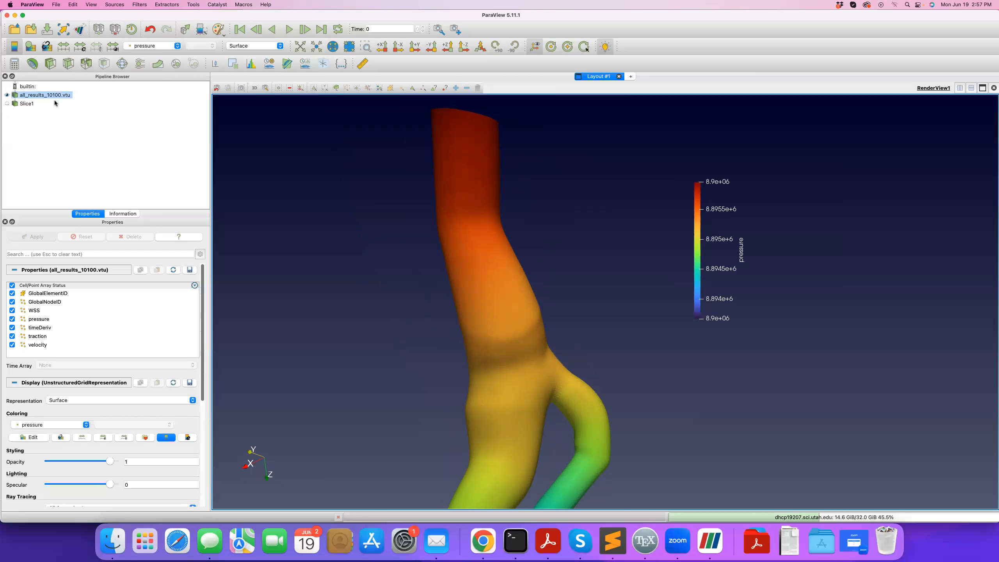
pyautogui.moveTo(720, 251); pyautogui.dragTo(721, 282)
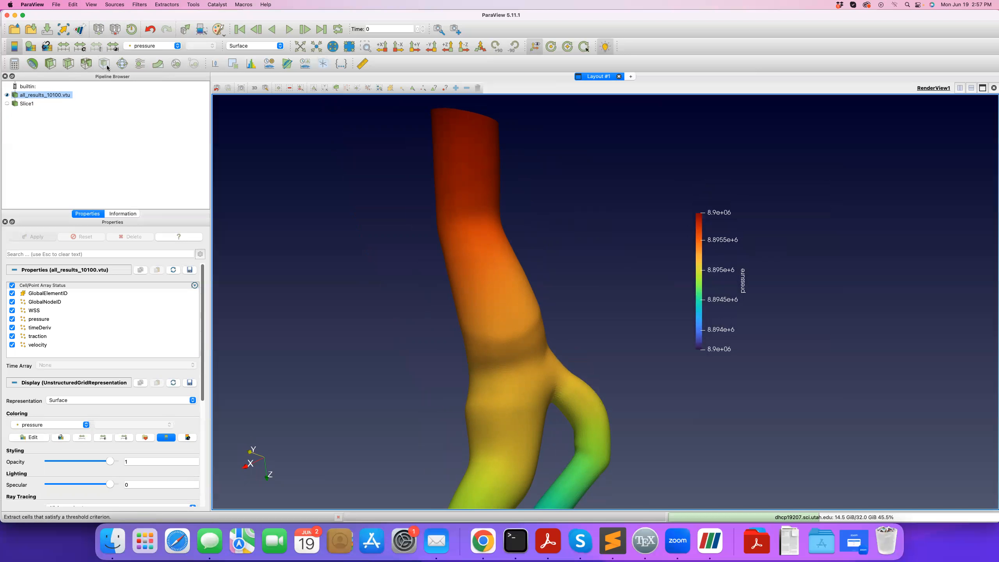
# Step: Rescale the pressure color map to the data range, and check the custom range settings without applying them
pyautogui.click(64, 49)
pyautogui.moveTo(441, 318); pyautogui.dragTo(437, 277, button='middle')
pyautogui.scroll(-1, 437, 276)
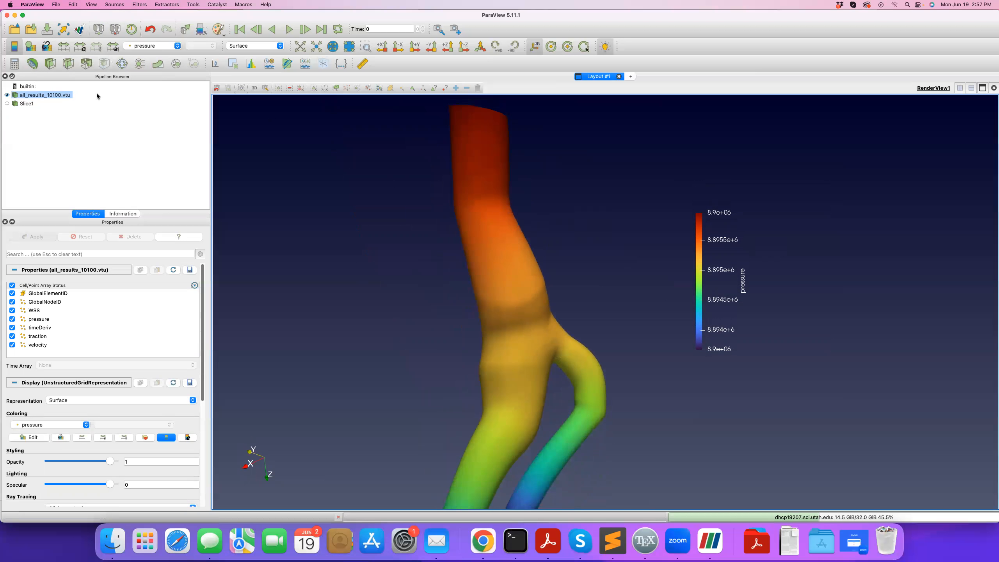
pyautogui.click(80, 49)
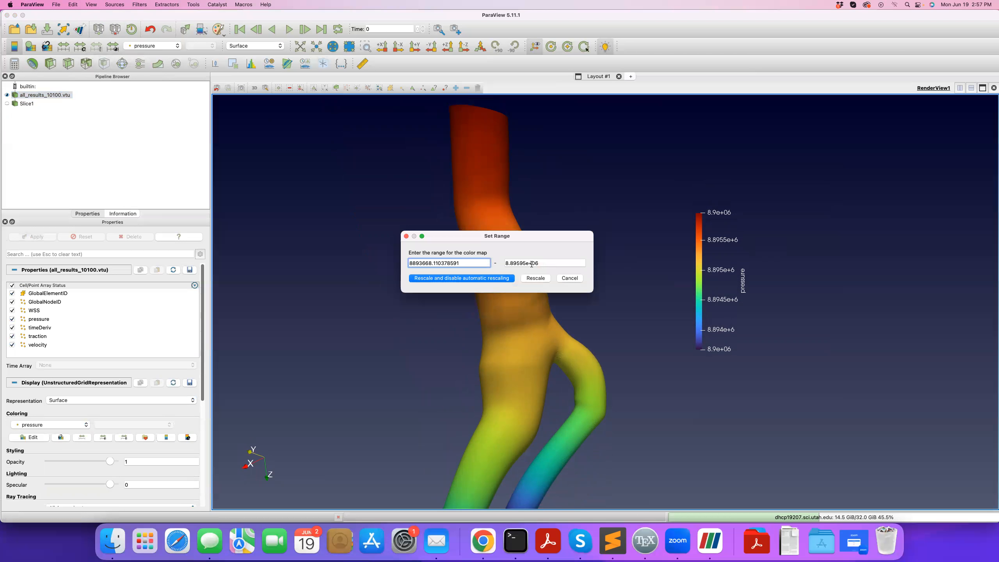
pyautogui.click(570, 278)
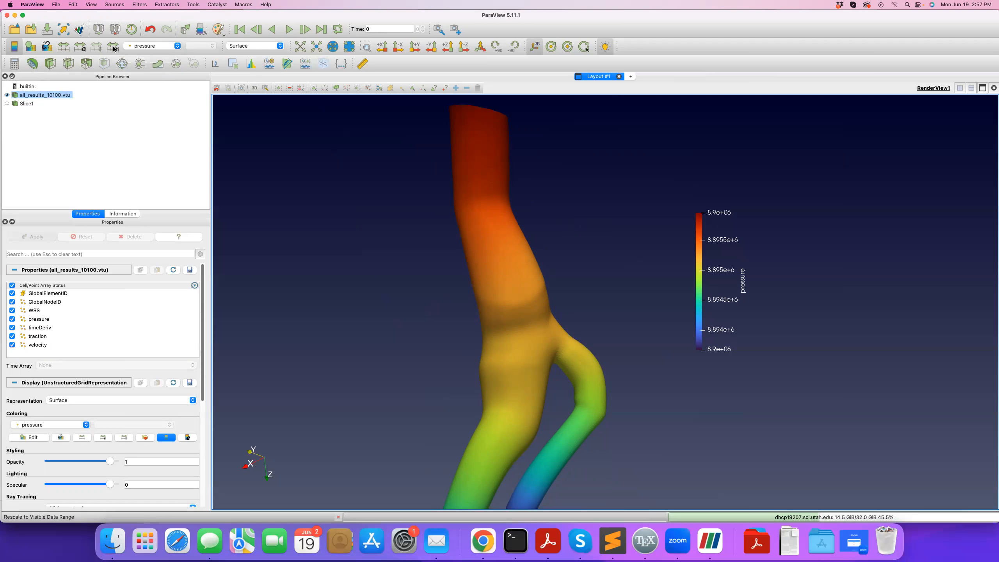
# Step: Enlarge the vessel trunk in the view and move the pressure color bar clear of it
pyautogui.moveTo(312, 212); pyautogui.dragTo(313, 148)
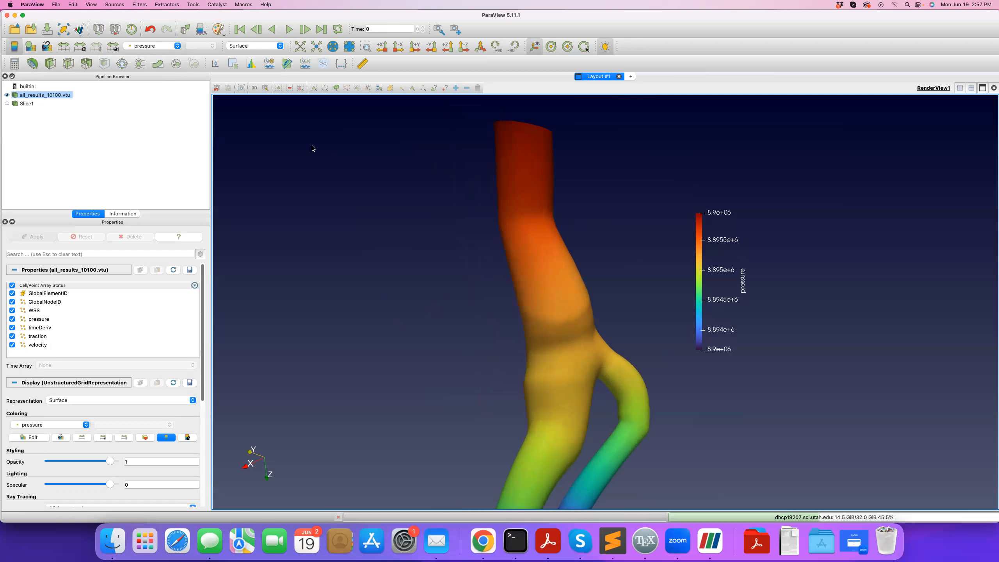
pyautogui.scroll(6, 401, 230)
pyautogui.moveTo(400, 238); pyautogui.dragTo(468, 236, button='middle')
pyautogui.scroll(6, 388, 224)
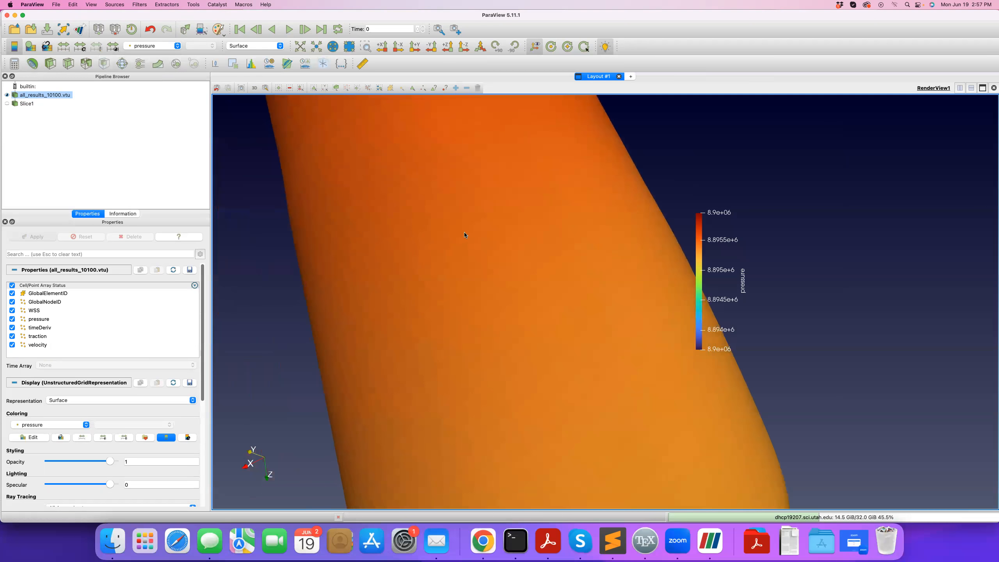
pyautogui.moveTo(702, 250); pyautogui.dragTo(793, 234)
# Step: Compare the pressure coloring of the upper trunk in close-up with that of the whole vessel
pyautogui.scroll(2, 409, 212)
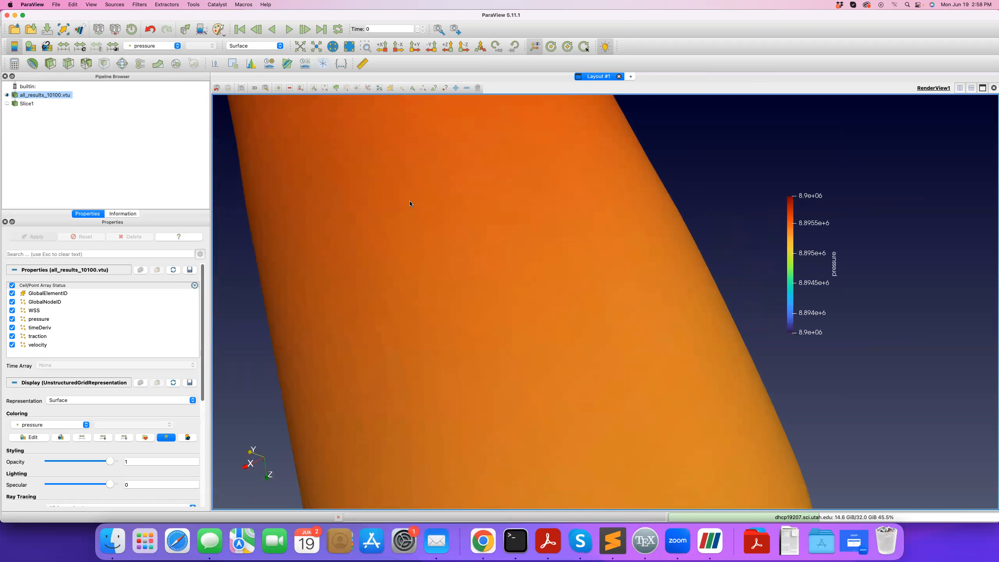
pyautogui.scroll(-2, 410, 203)
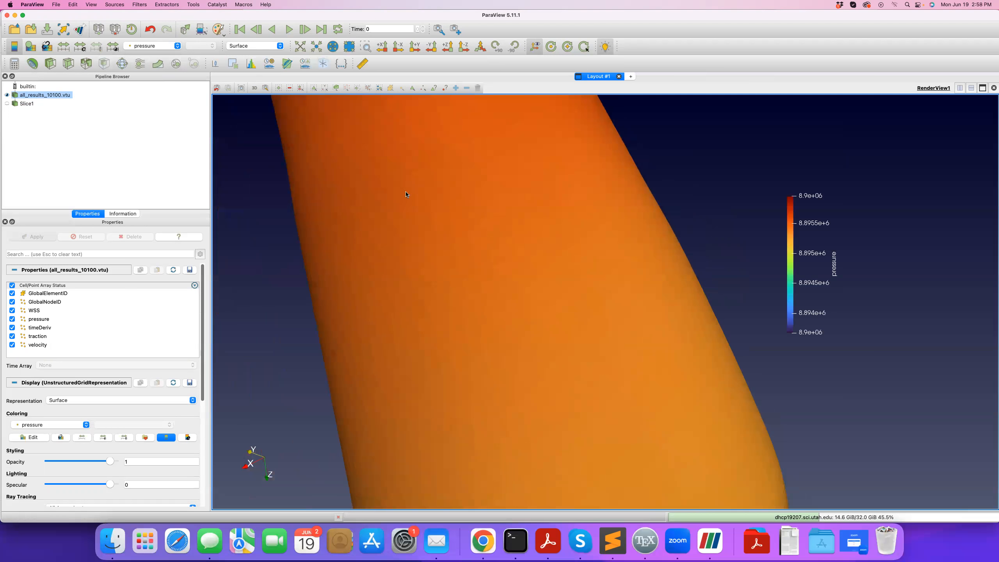
pyautogui.scroll(-6, 672, 246)
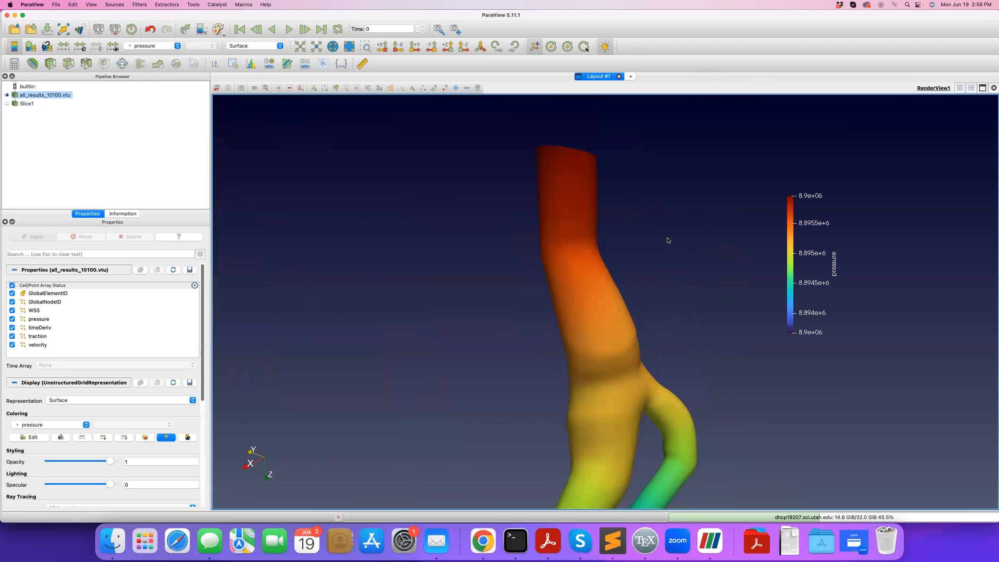
pyautogui.scroll(6, 431, 281)
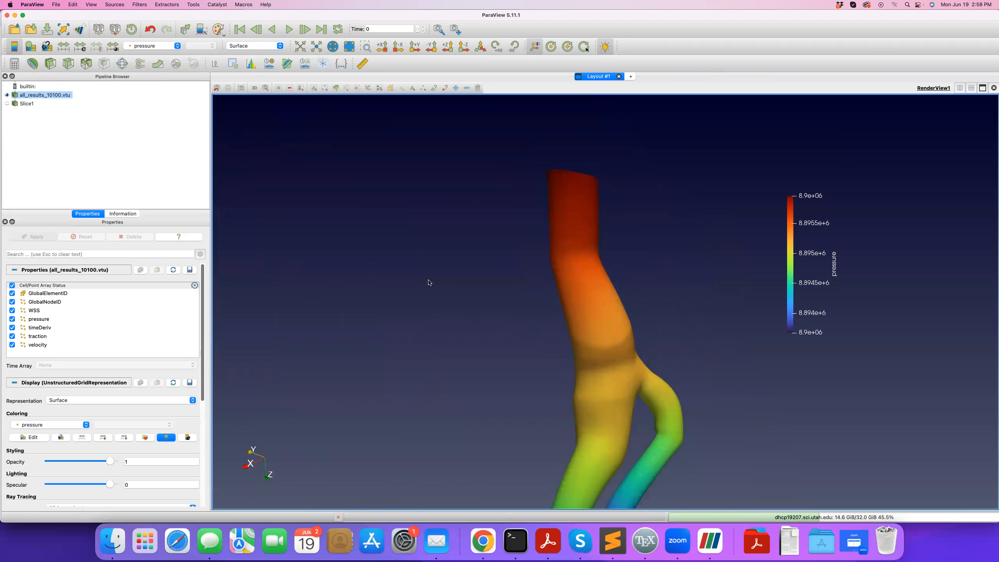
pyautogui.scroll(3, 433, 259)
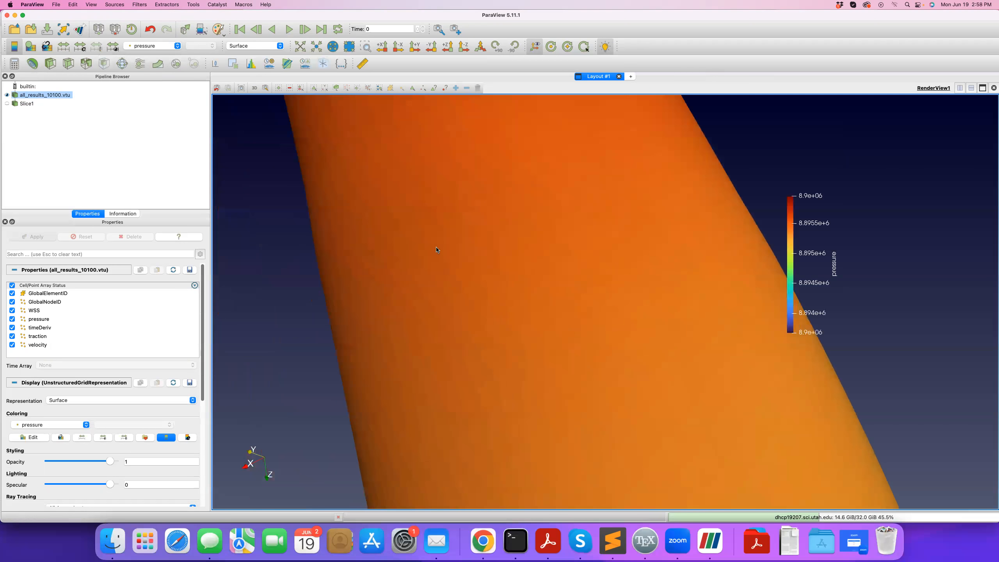
pyautogui.scroll(1, 418, 249)
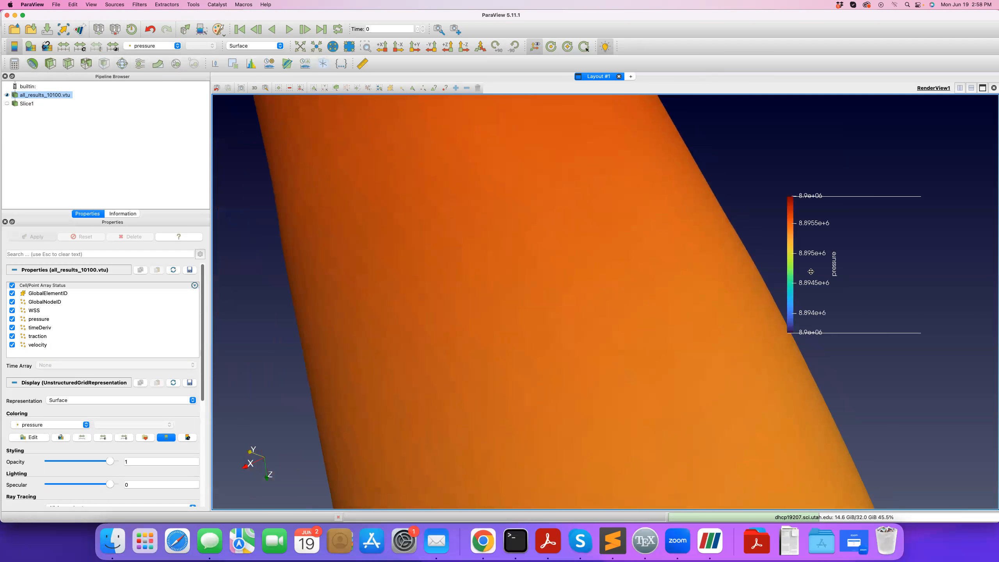
# Step: Rescale the pressure color map to the visible data range of the trunk close-up, and view the coloring on the whole vessel
pyautogui.click(113, 47)
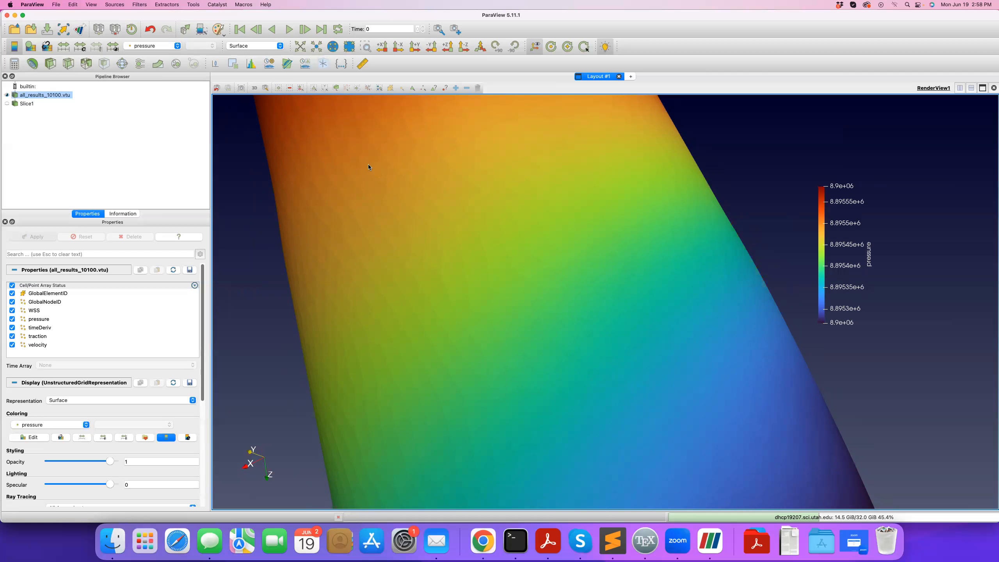
pyautogui.scroll(-10, 486, 275)
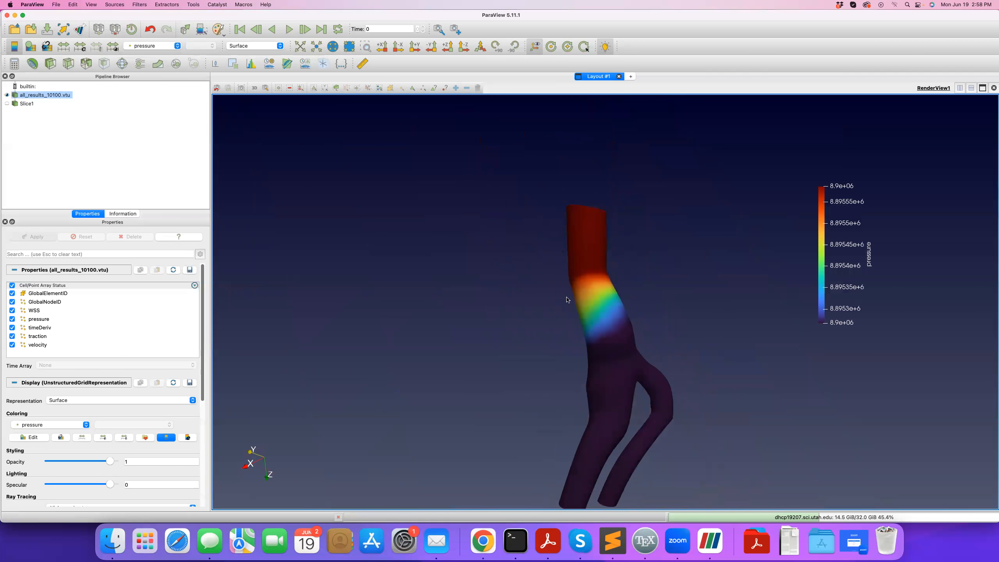
pyautogui.scroll(-3, 566, 297)
pyautogui.moveTo(579, 316); pyautogui.dragTo(560, 286, button='middle')
pyautogui.scroll(1, 560, 286)
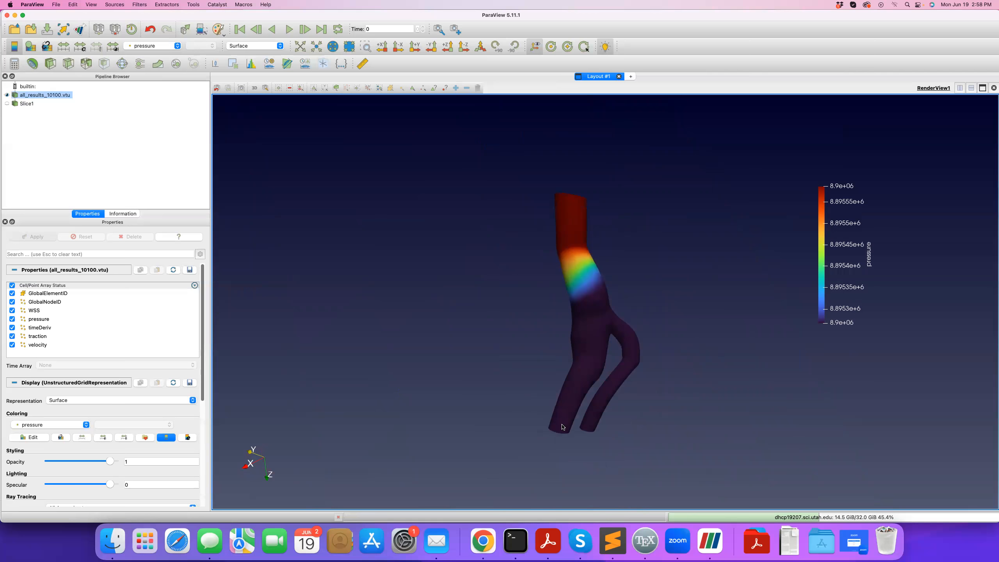
pyautogui.scroll(5, 461, 205)
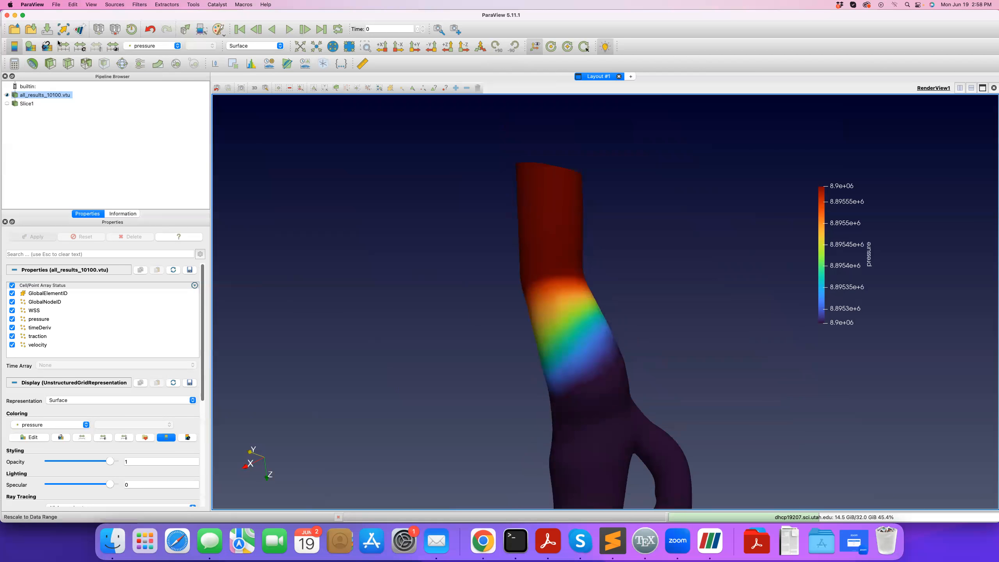
# Step: Rescale the pressure color map to the visible data range with the trunk and both branches in view
pyautogui.scroll(-3, 480, 238)
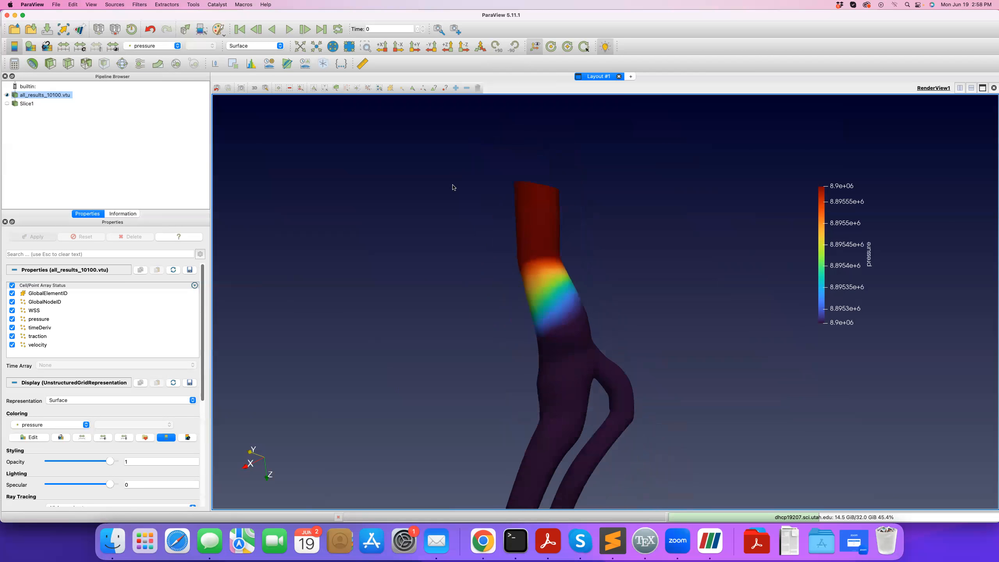
pyautogui.click(119, 47)
pyautogui.scroll(1, 477, 304)
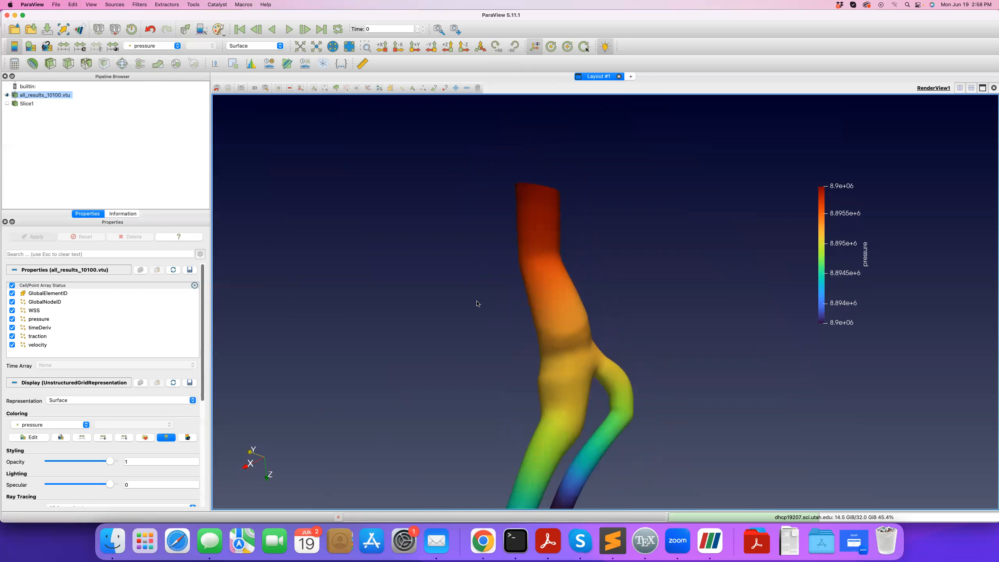
pyautogui.scroll(2, 477, 311)
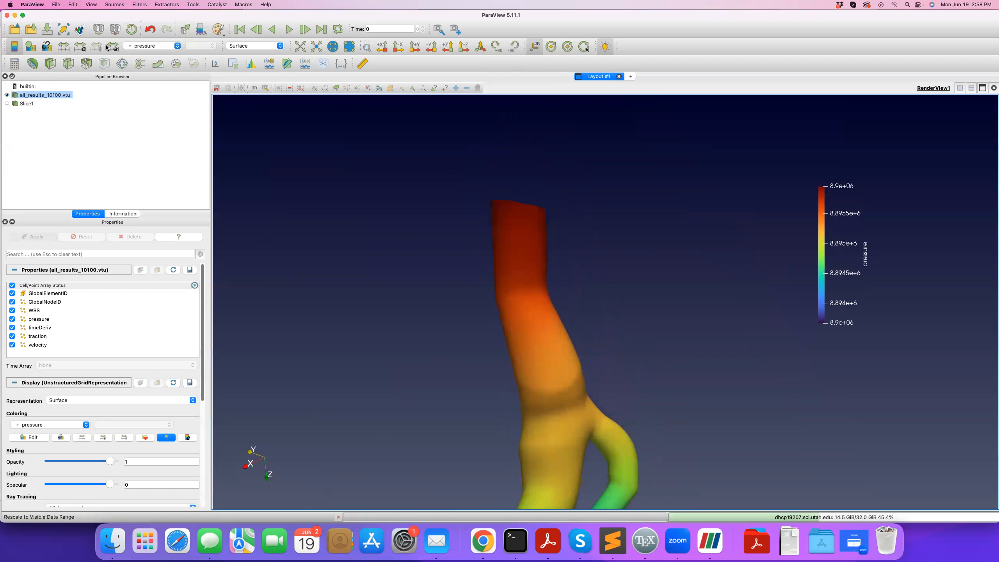
pyautogui.scroll(2, 448, 333)
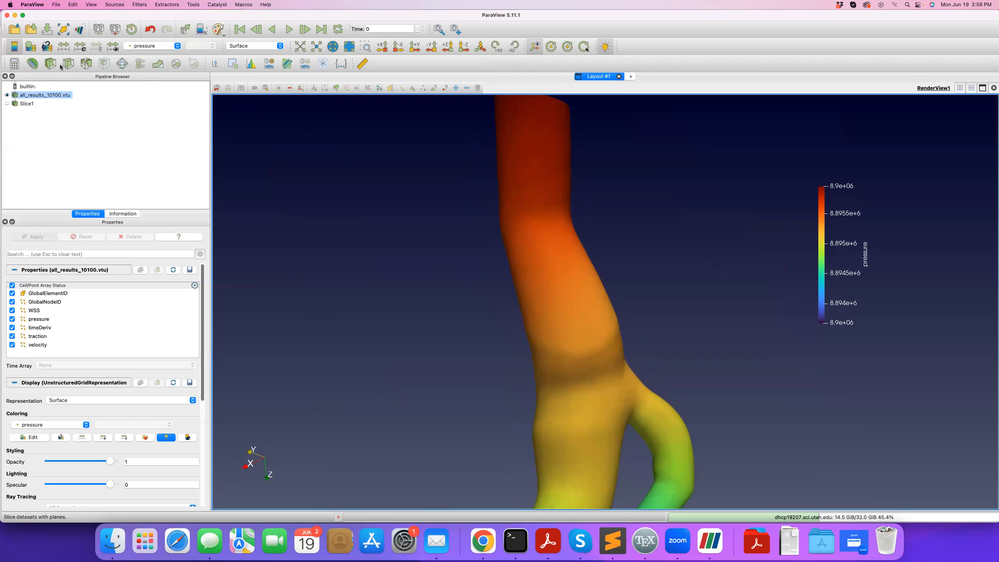
# Step: Apply a Threshold filter to the vessel on pressure, keeping values between 8.8941e+06 and 8.89545e+06
pyautogui.click(86, 63)
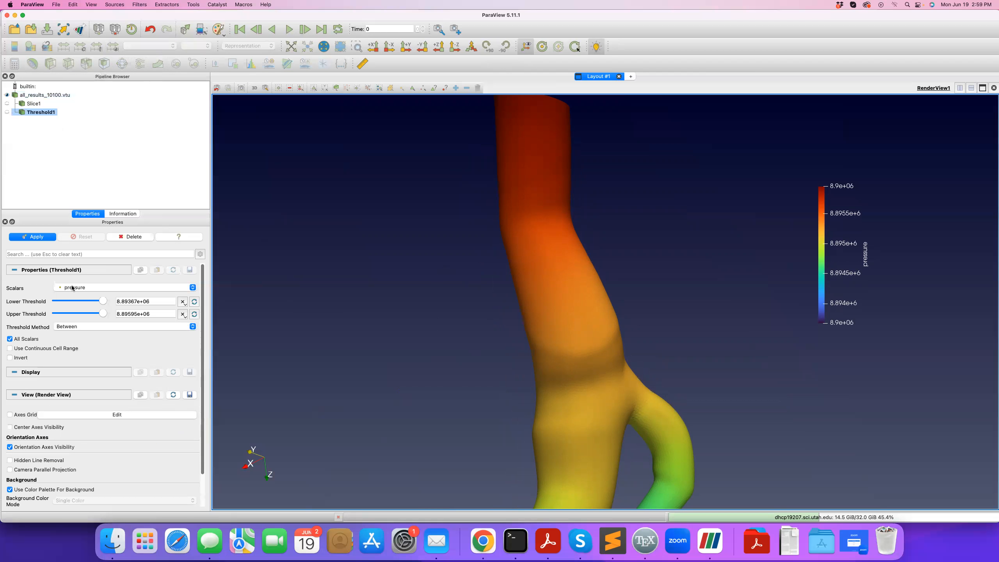
pyautogui.click(72, 288)
pyautogui.click(74, 287)
pyautogui.moveTo(76, 303)
pyautogui.mouseDown()
pyautogui.moveTo(78, 314)
pyautogui.moveTo(95, 313)
pyautogui.moveTo(65, 302)
pyautogui.mouseUp()
pyautogui.click(32, 237)
pyautogui.moveTo(302, 267); pyautogui.dragTo(348, 374)
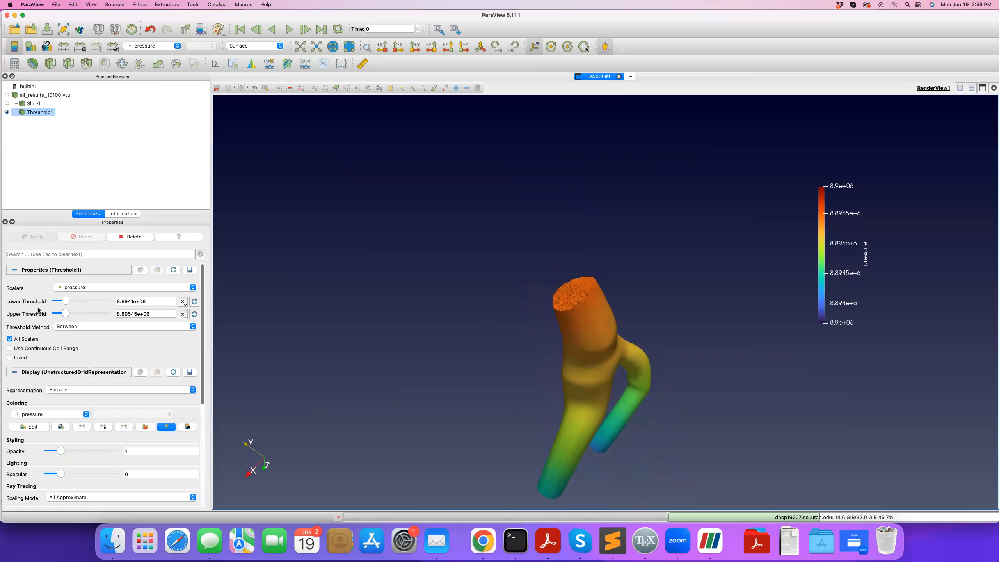
pyautogui.moveTo(476, 339); pyautogui.dragTo(451, 302)
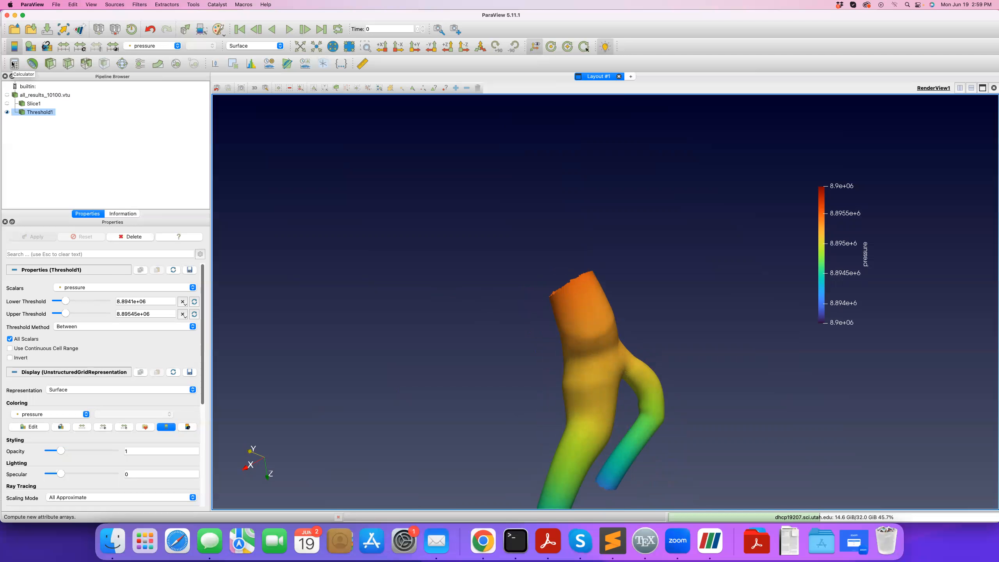
# Step: Check the threshold's available scalars, and delete both the Threshold and Slice1 filters from the pipeline
pyautogui.click(106, 287)
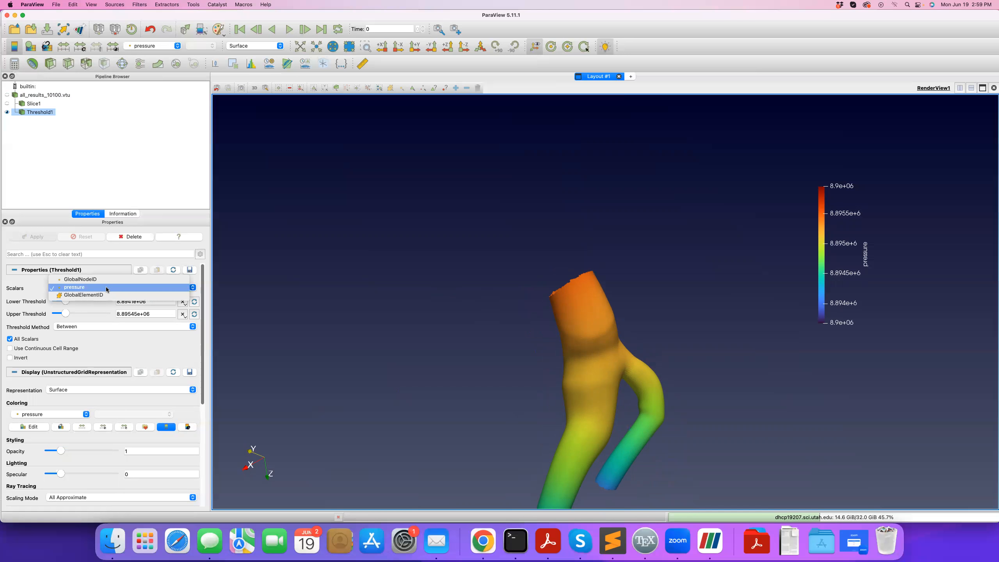
pyautogui.click(106, 287)
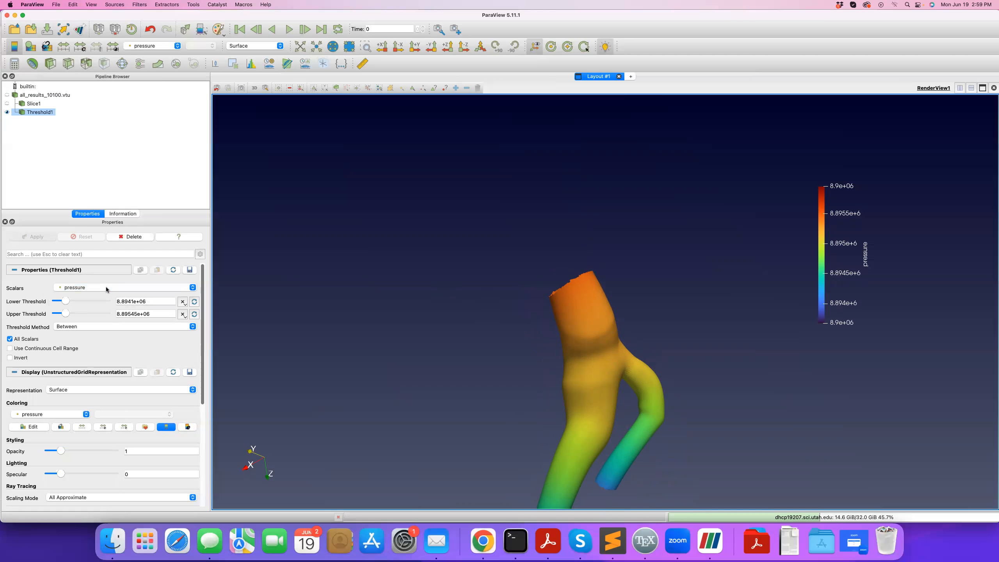
pyautogui.click(138, 236)
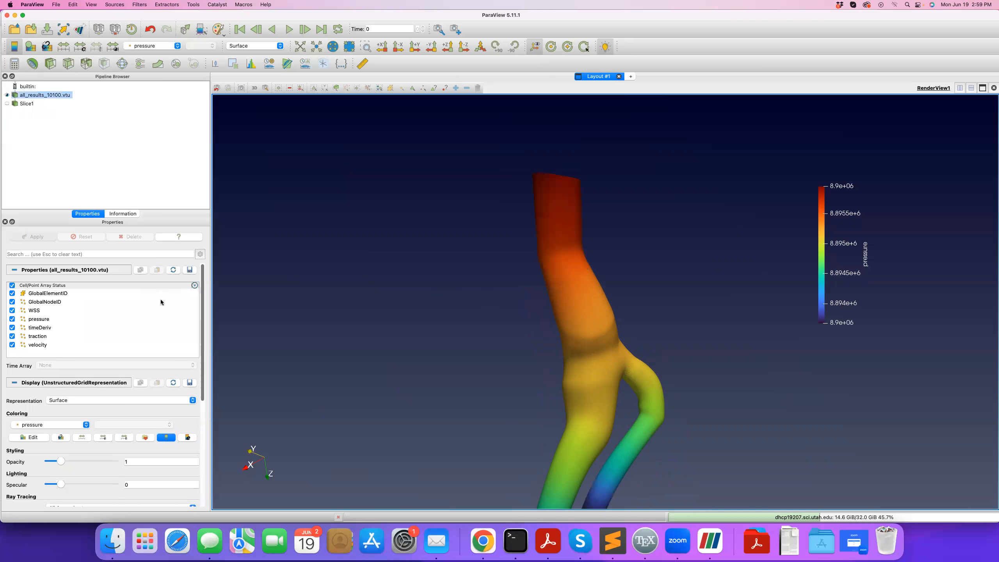
pyautogui.click(28, 104)
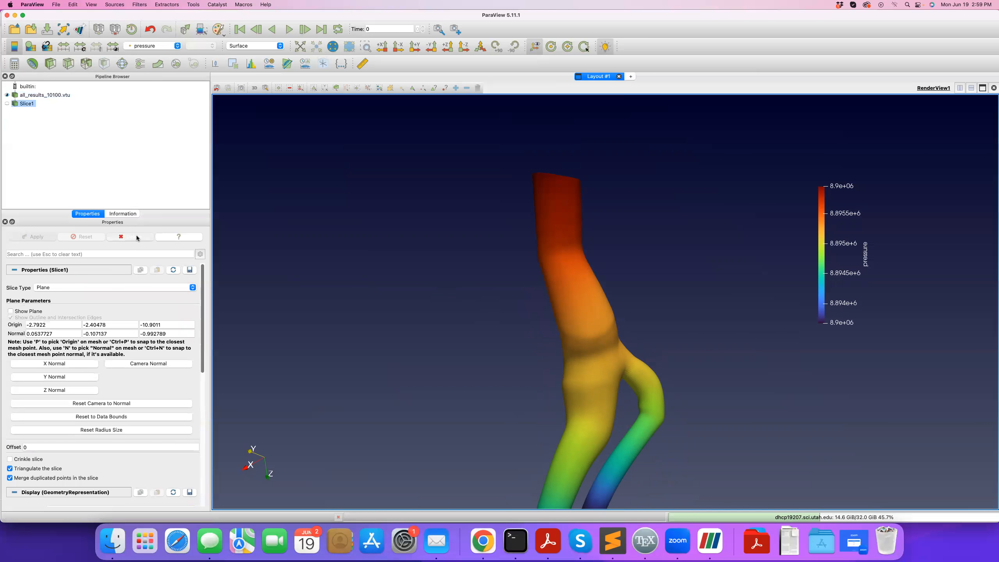
pyautogui.click(136, 236)
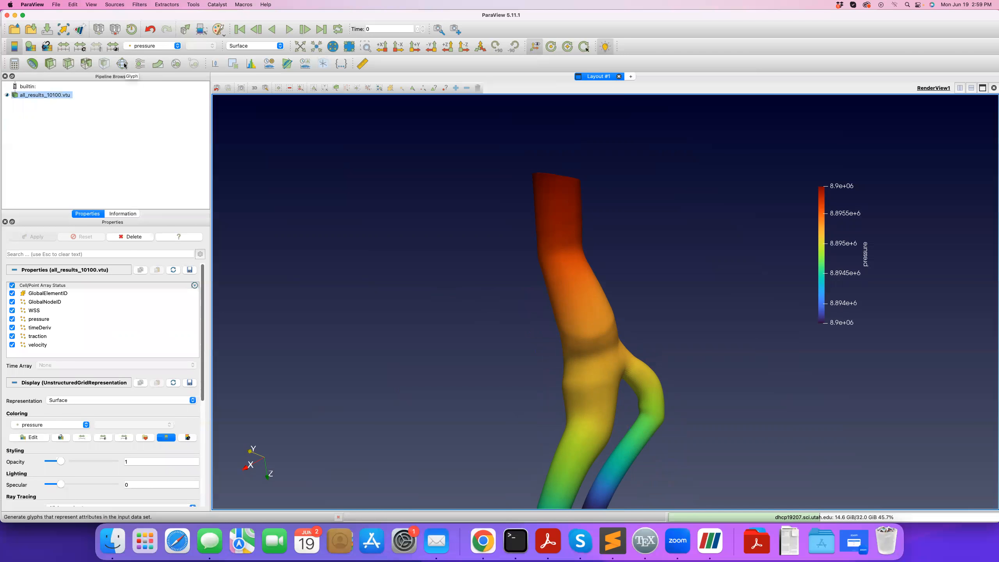
# Step: Apply a Glyph filter to all_results_10100.vtu using arrows, with velocity as both orientation and scale array
pyautogui.click(123, 64)
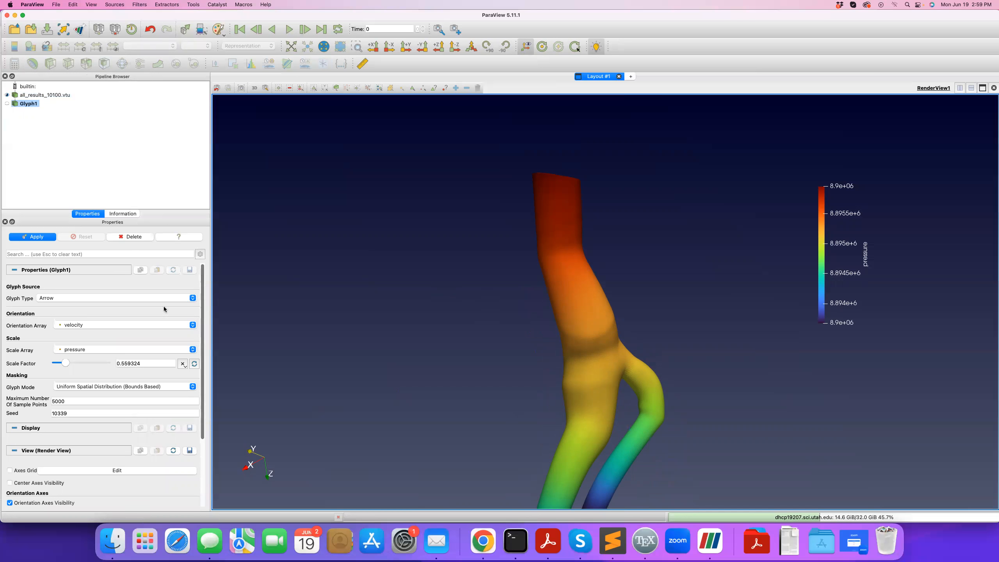
pyautogui.click(89, 297)
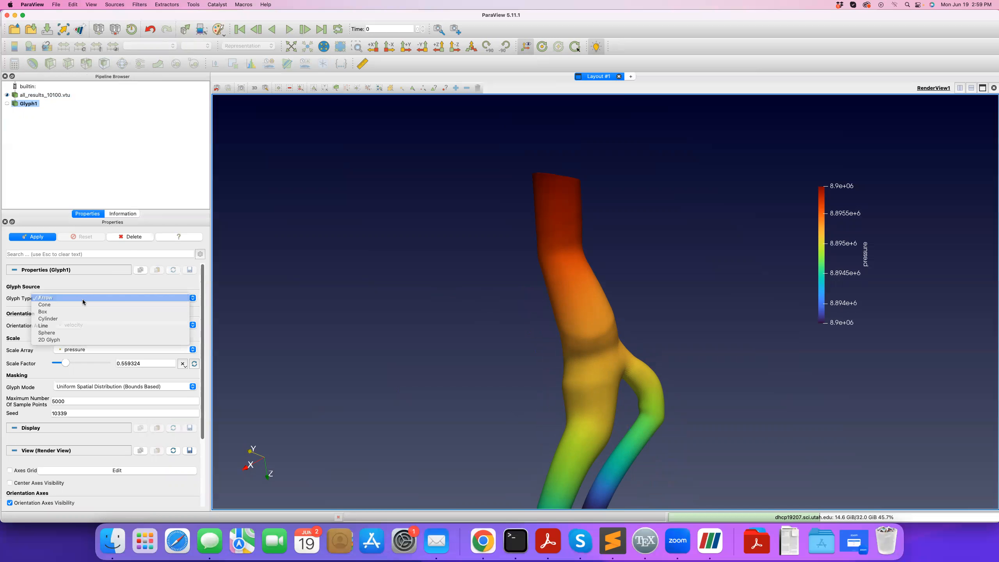
pyautogui.click(45, 299)
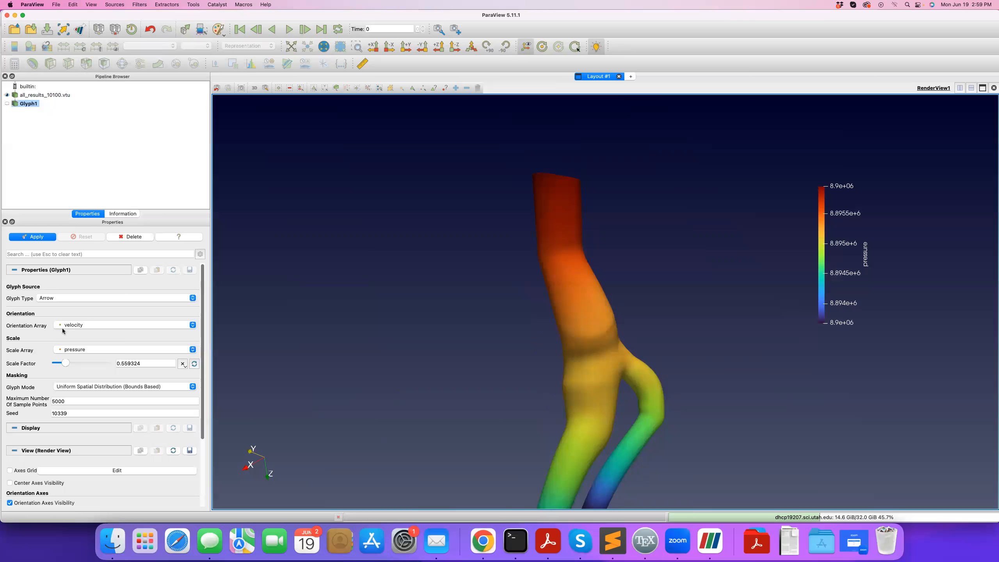
pyautogui.click(73, 353)
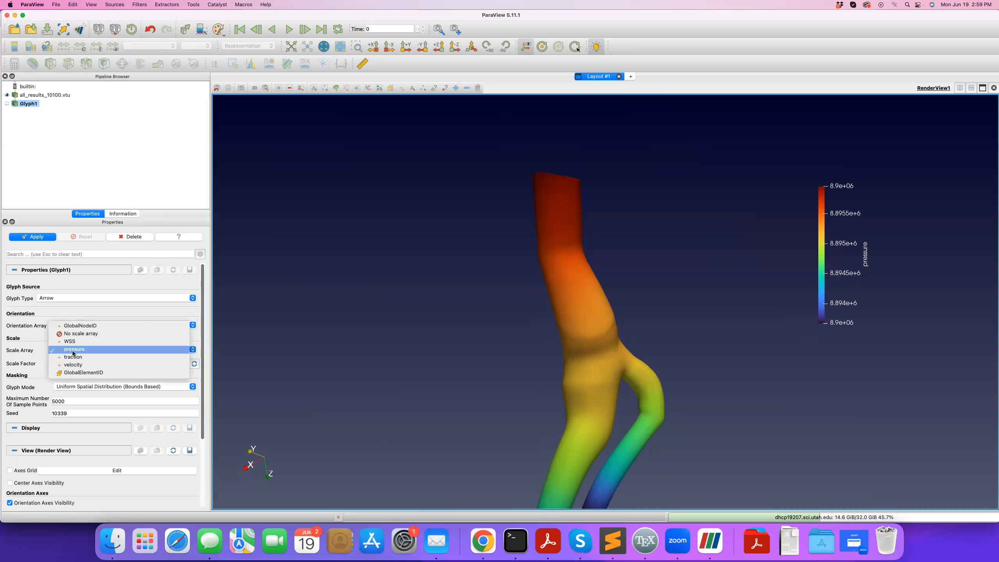
pyautogui.click(71, 362)
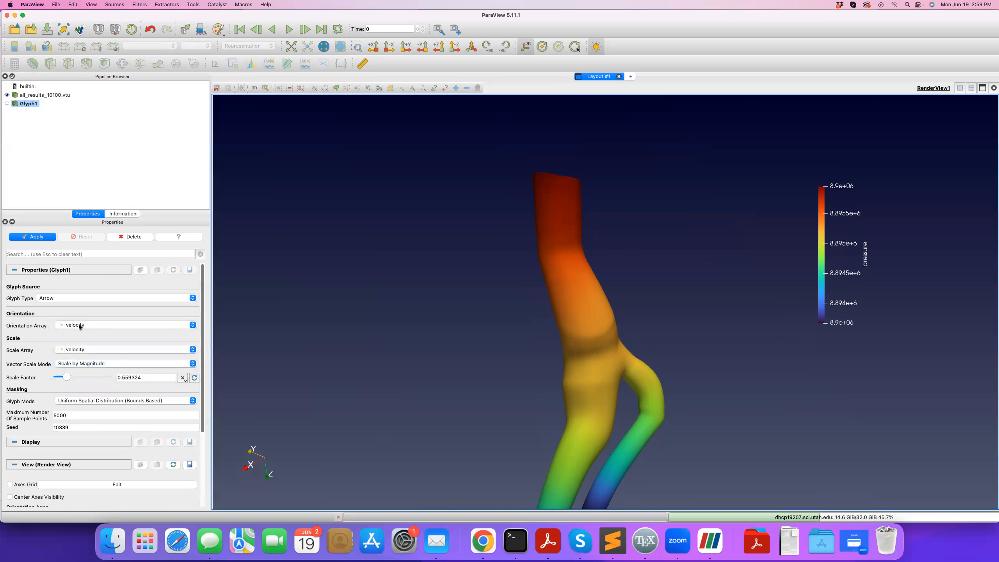
pyautogui.click(35, 237)
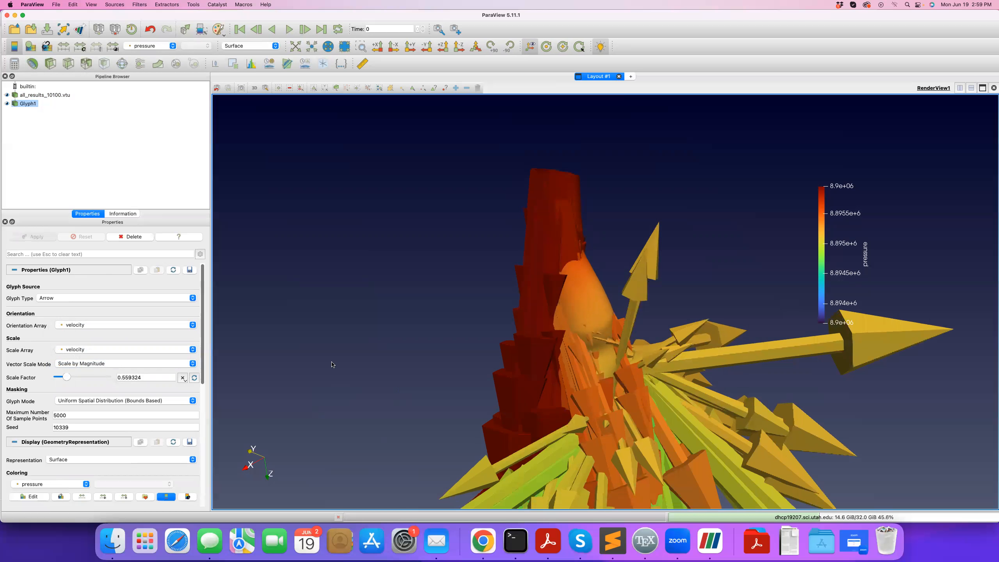
# Step: Hide all_results_10100.vtu and color the arrow glyphs by velocity
pyautogui.click(7, 95)
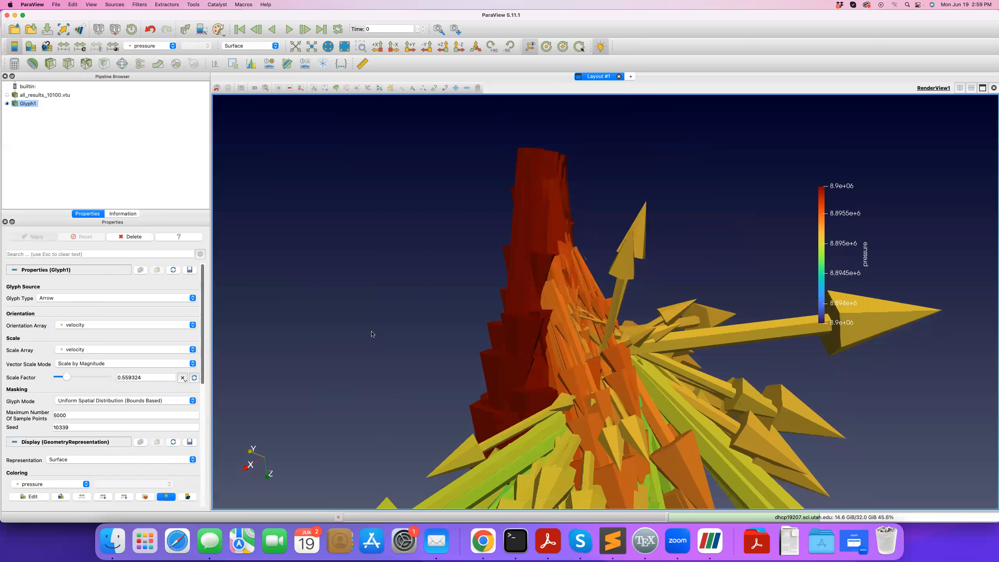
pyautogui.scroll(-2, 360, 300)
pyautogui.scroll(-4, 463, 382)
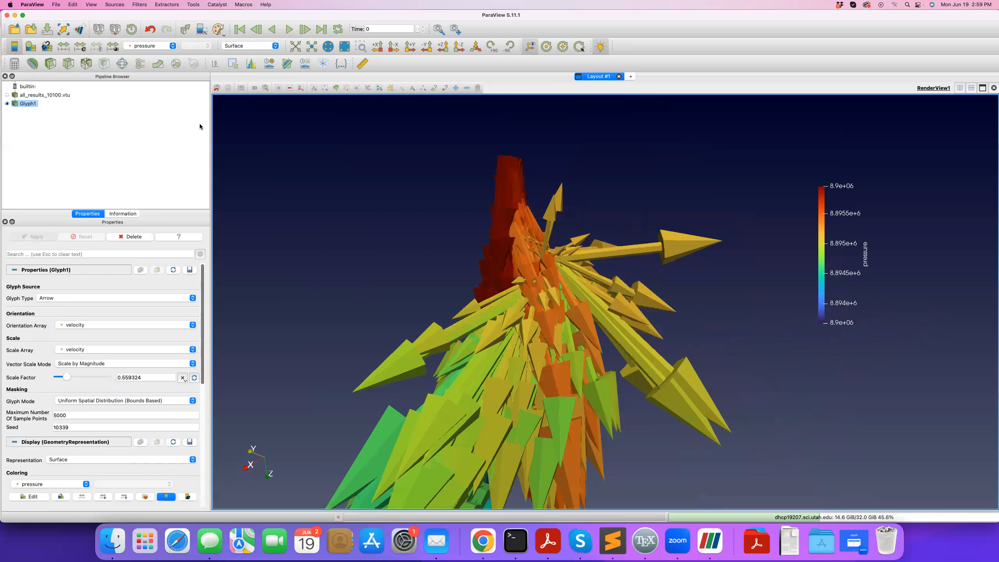
pyautogui.click(147, 48)
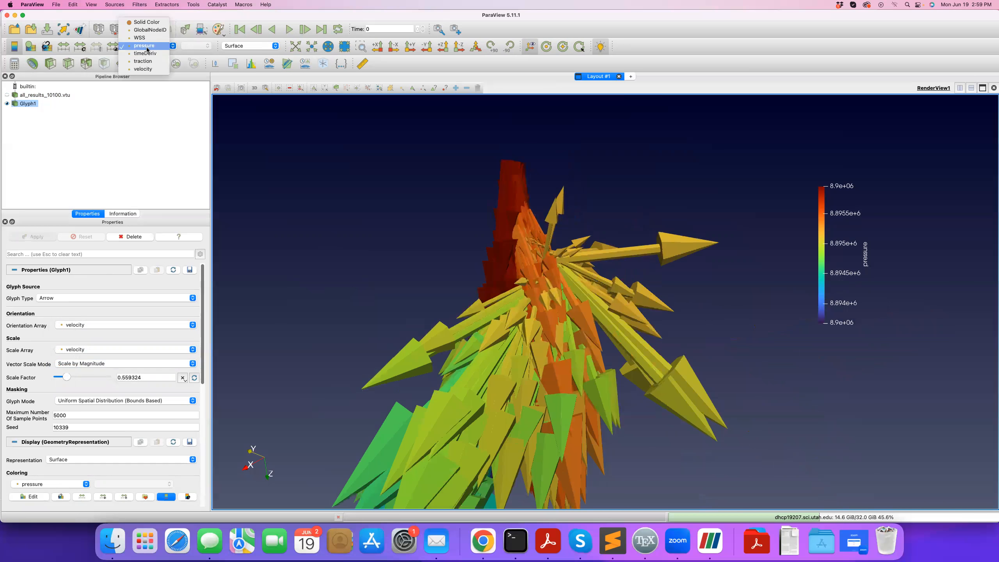
pyautogui.click(144, 69)
# Step: Reduce the glyph scale factor to 0.0447459, apply it, and inspect the velocity arrows around the bifurcation
pyautogui.moveTo(64, 376); pyautogui.dragTo(61, 377)
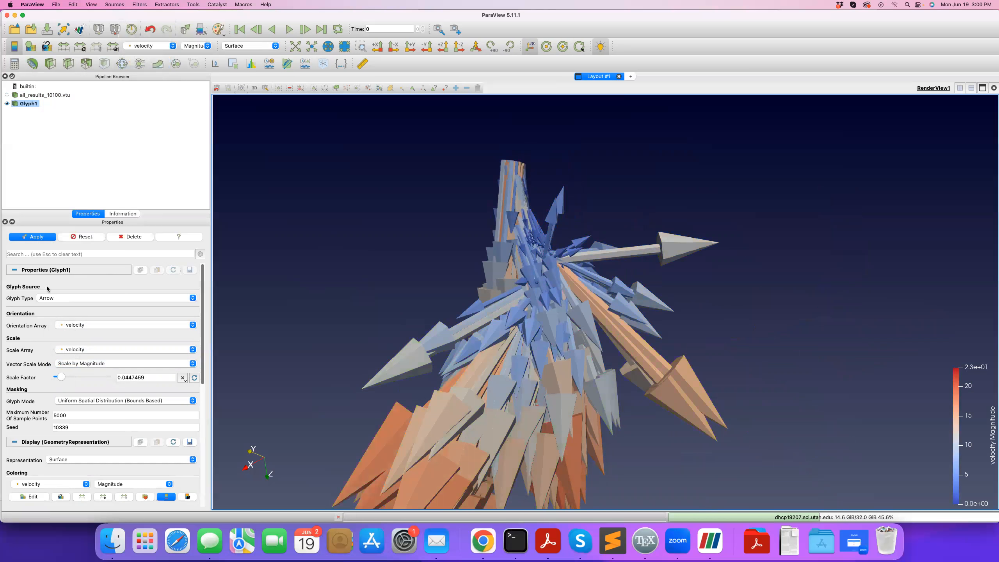
pyautogui.click(32, 237)
pyautogui.scroll(5, 425, 276)
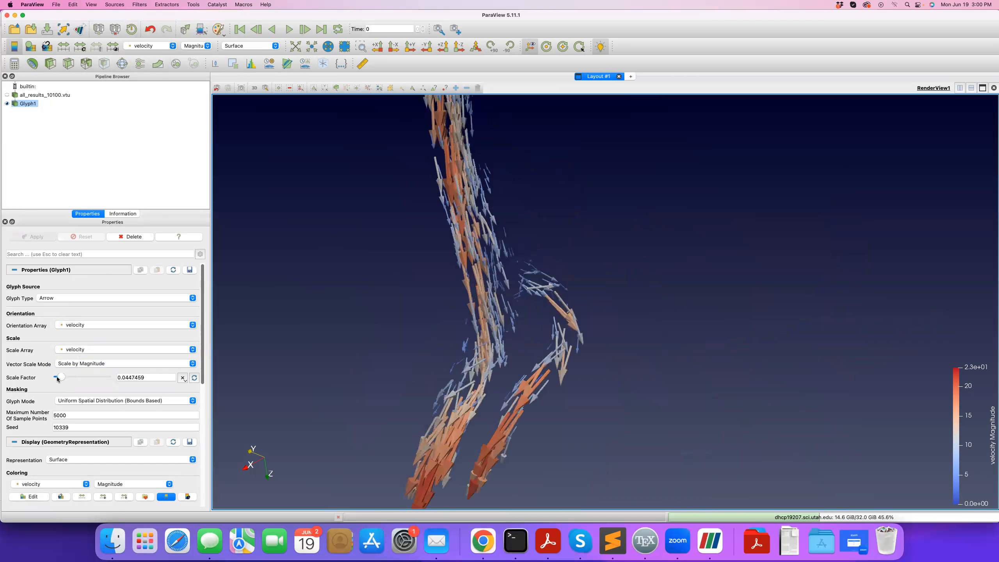
pyautogui.moveTo(488, 379); pyautogui.dragTo(490, 366)
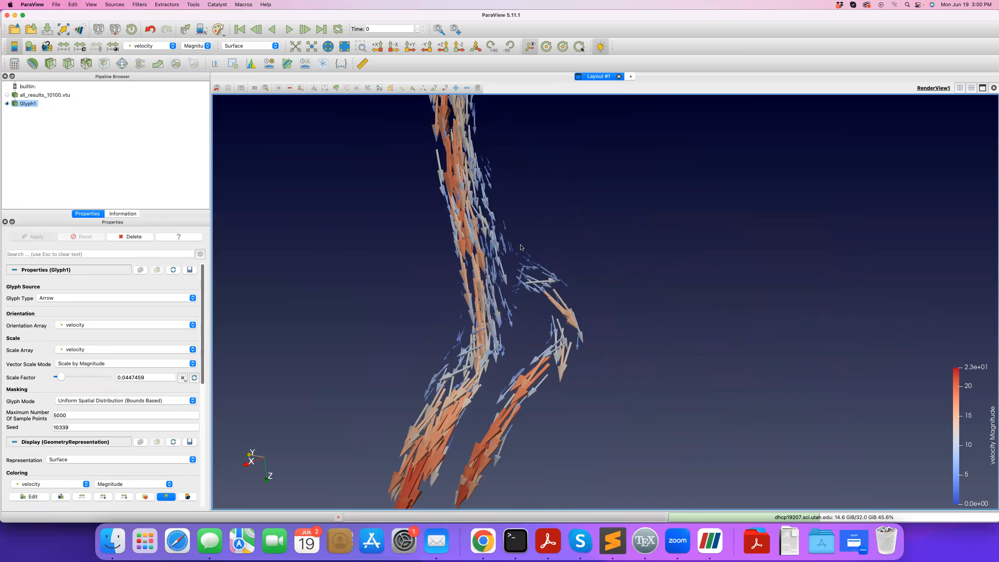
pyautogui.scroll(2, 418, 240)
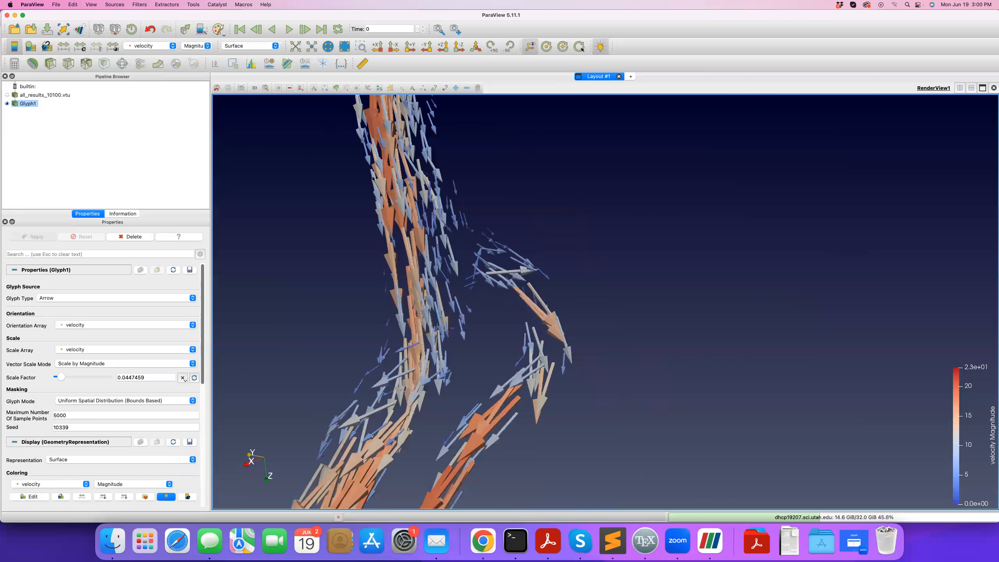
pyautogui.scroll(1, 373, 202)
pyautogui.scroll(-3, 393, 346)
pyautogui.scroll(-2, 345, 339)
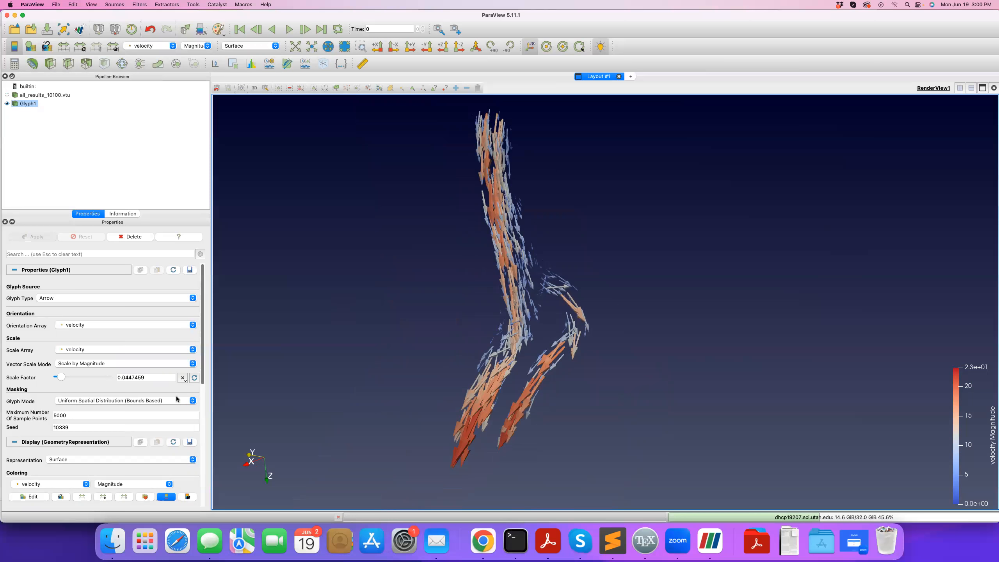
# Step: Set the glyph mode to All Points, apply it, and inspect the dense arrows near the bifurcation
pyautogui.scroll(-2, 88, 381)
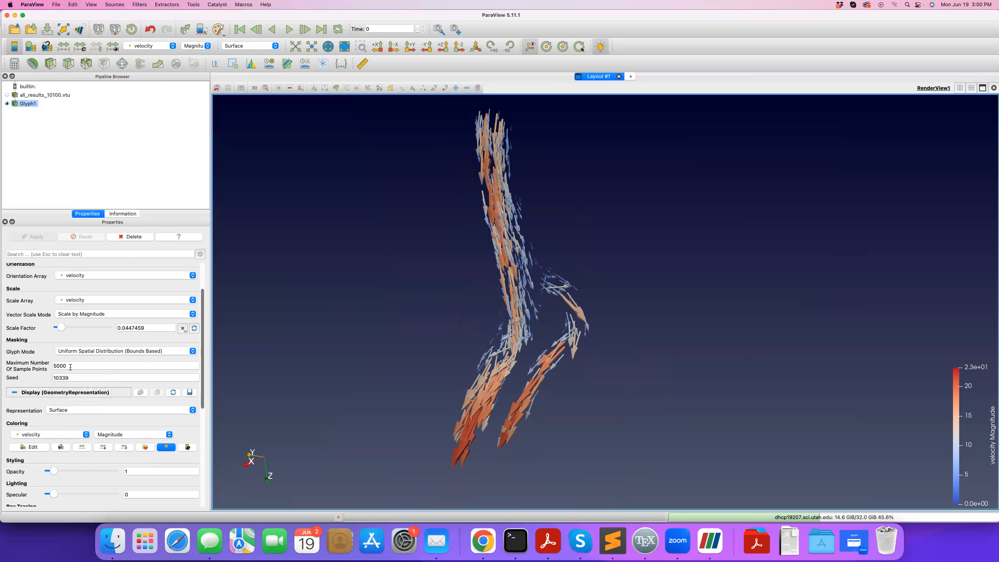
pyautogui.click(77, 351)
pyautogui.click(71, 337)
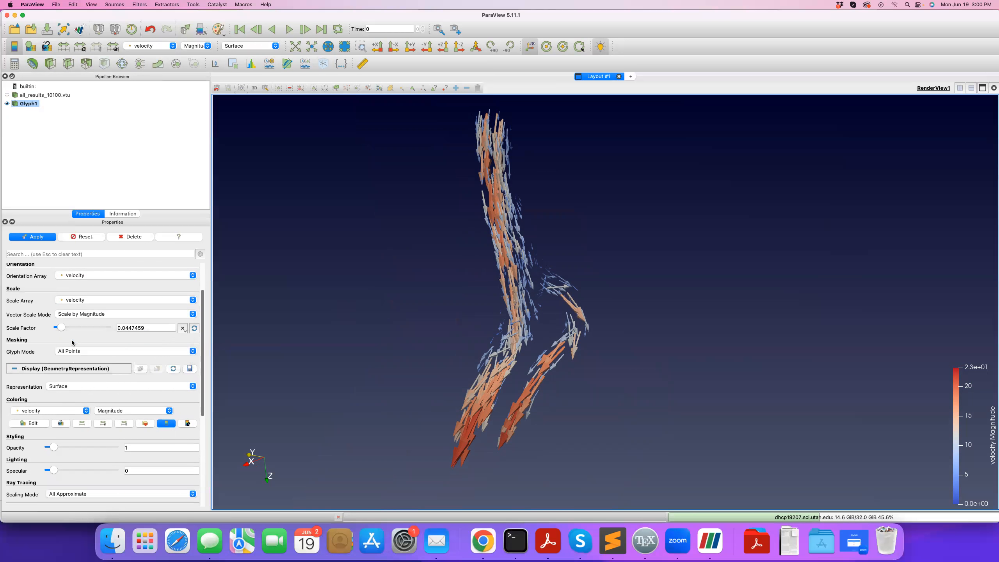
pyautogui.click(37, 237)
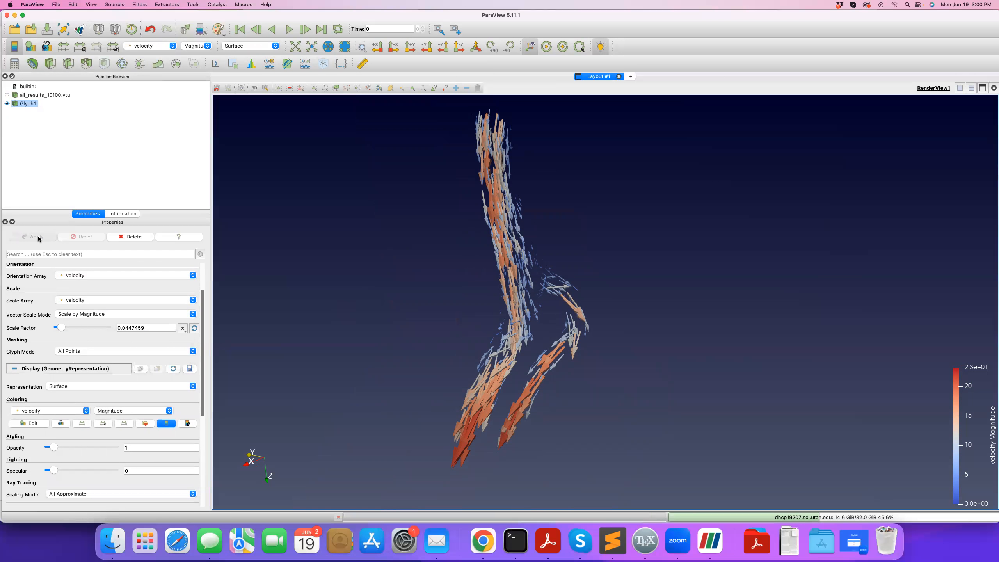
pyautogui.moveTo(313, 323); pyautogui.dragTo(316, 329)
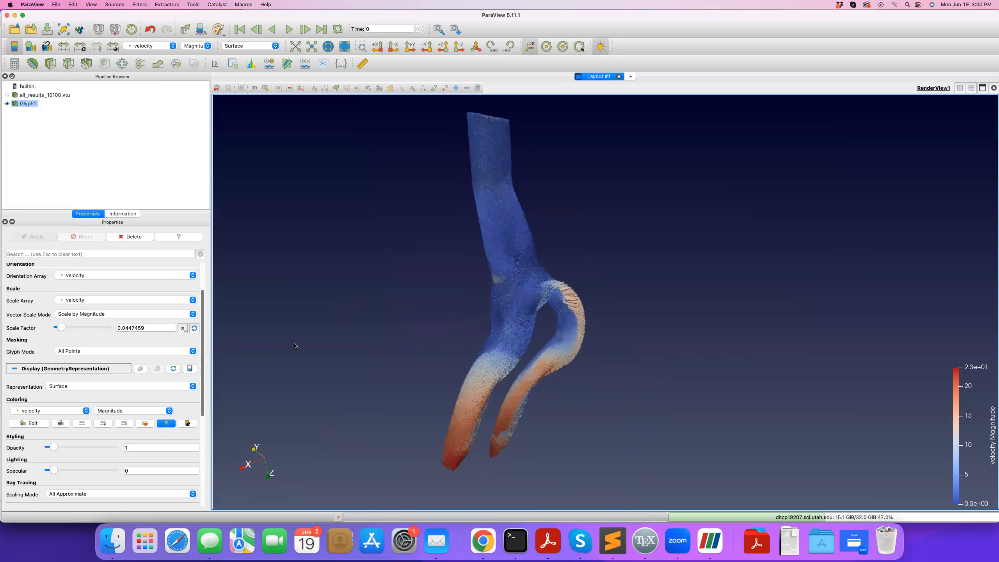
pyautogui.moveTo(437, 258); pyautogui.dragTo(405, 271)
pyautogui.scroll(5, 426, 311)
pyautogui.scroll(2, 403, 260)
pyautogui.scroll(-5, 376, 299)
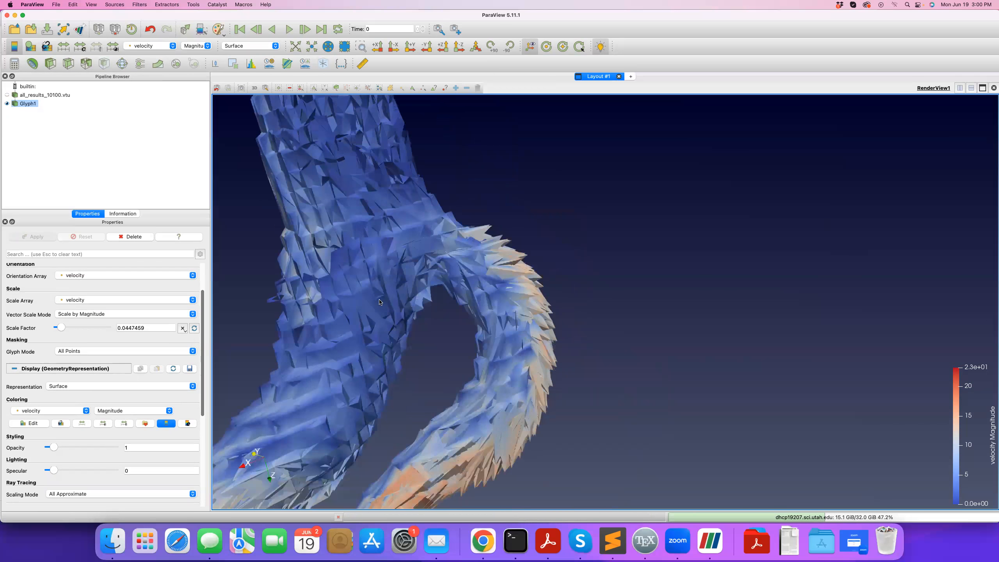
# Step: Set the glyph mode to Every Nth Point with a stride of 5 and apply it
pyautogui.click(70, 350)
pyautogui.click(71, 358)
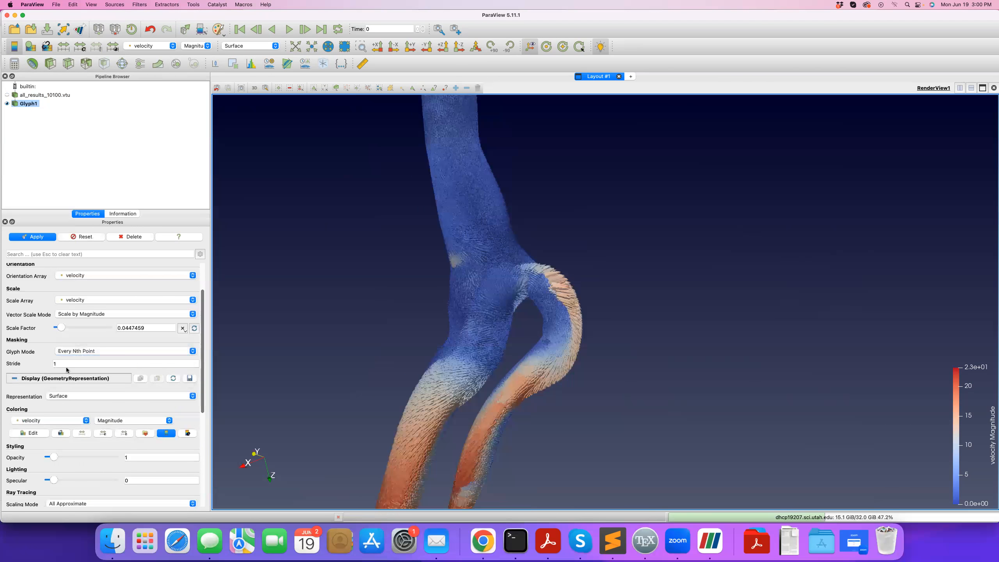
pyautogui.click(39, 237)
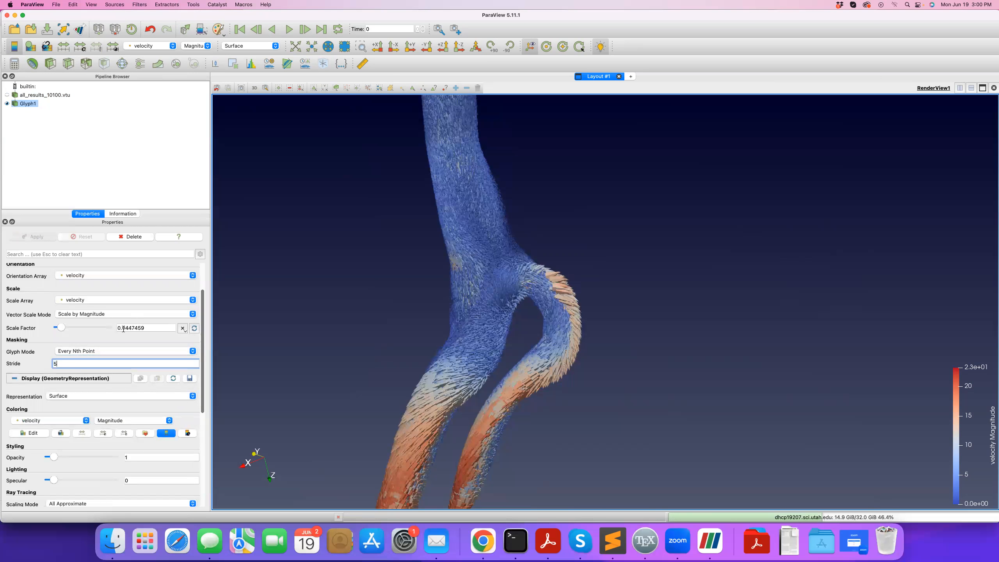
# Step: Reduce the glyph scale factor to 0.0111865, apply it, and inspect the arrows around the bifurcation
pyautogui.moveTo(60, 328); pyautogui.dragTo(58, 328)
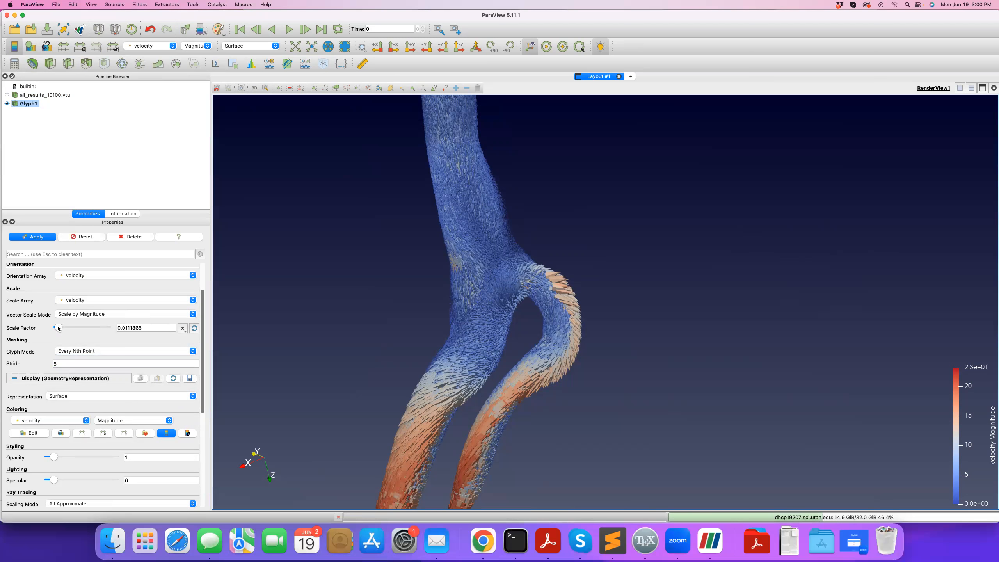
pyautogui.click(46, 237)
pyautogui.scroll(5, 331, 308)
pyautogui.moveTo(332, 307); pyautogui.dragTo(433, 343, button='middle')
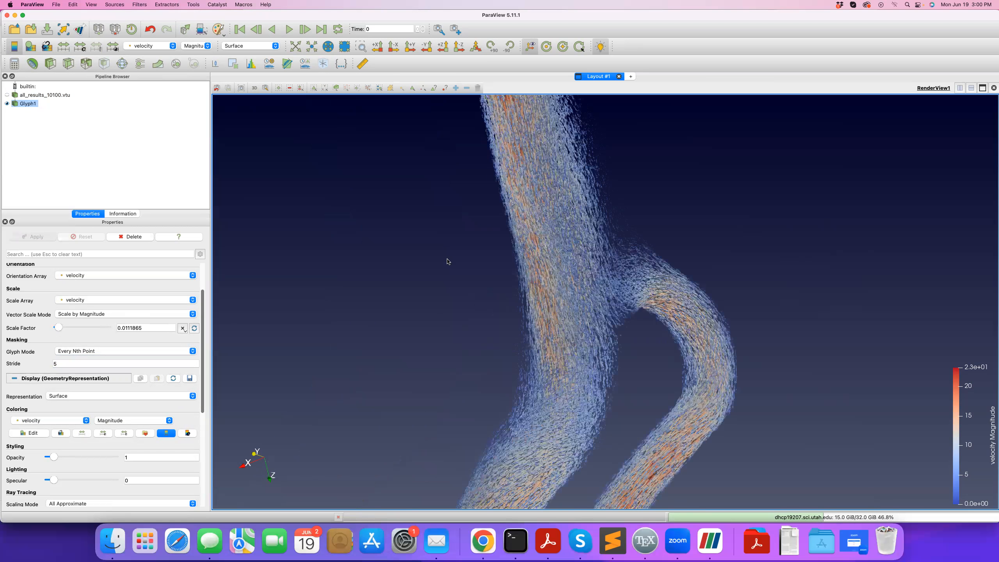
pyautogui.moveTo(447, 259); pyautogui.dragTo(397, 270)
# Step: Delete the Glyph filter and color all_results_10100.vtu with Solid Color
pyautogui.click(136, 236)
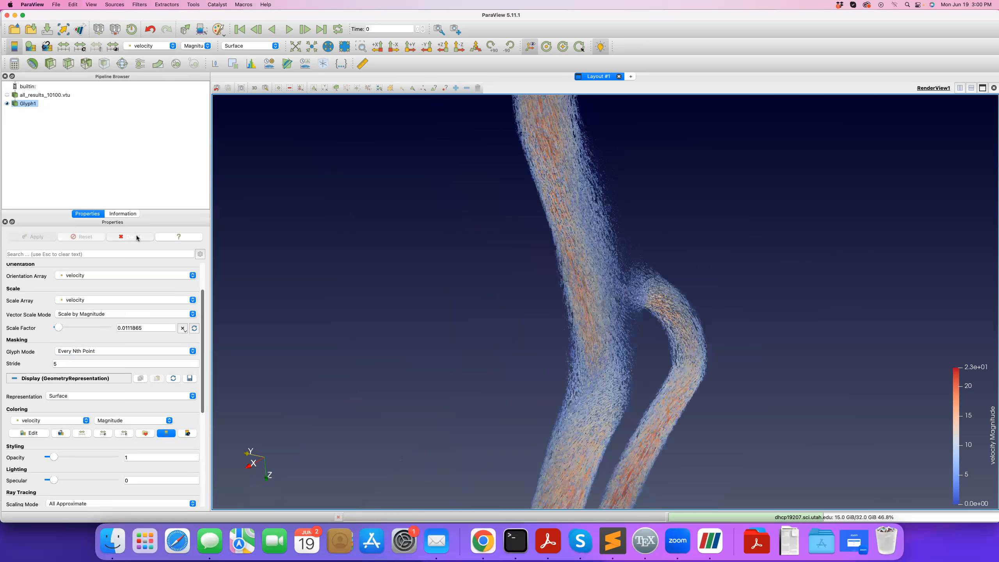
pyautogui.moveTo(408, 306); pyautogui.dragTo(391, 245)
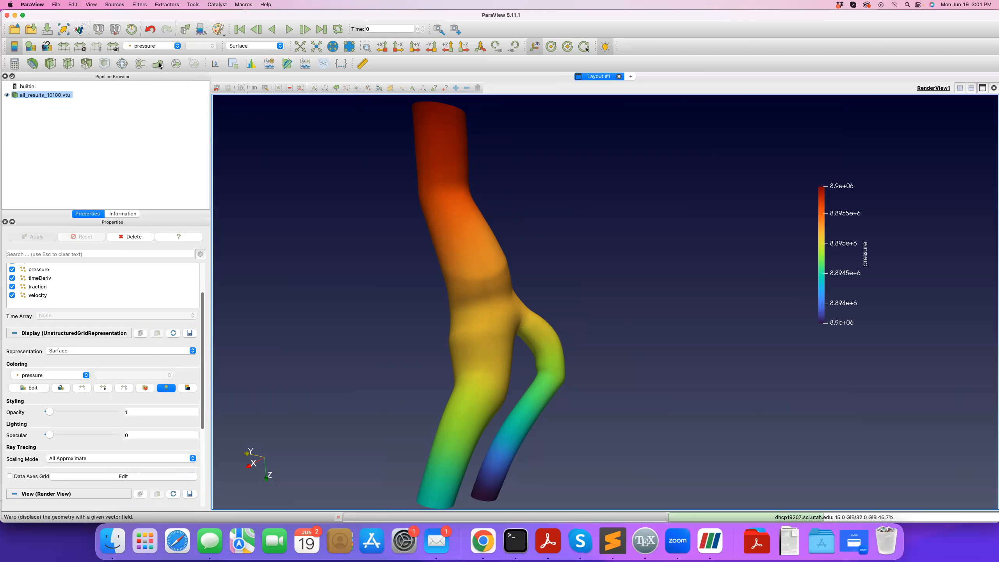
pyautogui.moveTo(373, 252); pyautogui.dragTo(394, 228)
pyautogui.scroll(2, 413, 277)
pyautogui.moveTo(413, 276)
pyautogui.mouseDown()
pyautogui.moveTo(426, 270)
pyautogui.moveTo(426, 286)
pyautogui.moveTo(414, 272)
pyautogui.mouseUp()
pyautogui.click(143, 46)
pyautogui.click(143, 26)
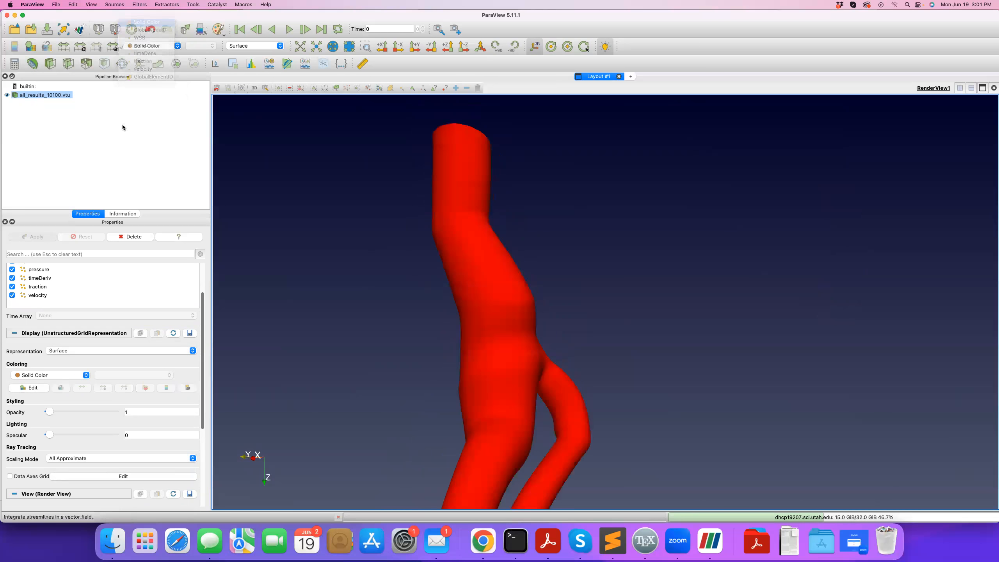
pyautogui.moveTo(406, 220); pyautogui.dragTo(458, 254)
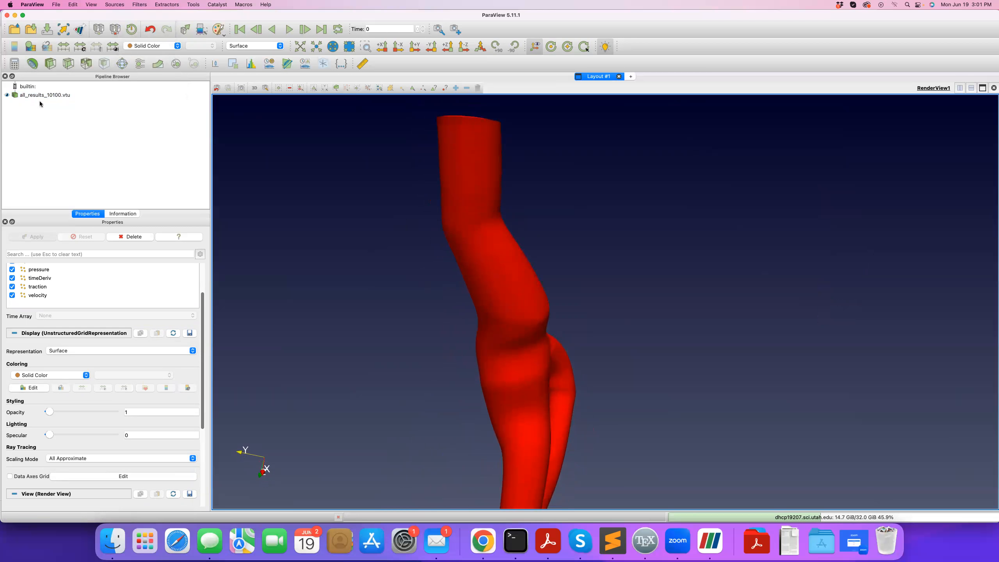
# Step: Apply an Extract Surface filter to all_results_10100.vtu and inspect the extracted vessel surface
pyautogui.click(22, 95)
pyautogui.click(139, 4)
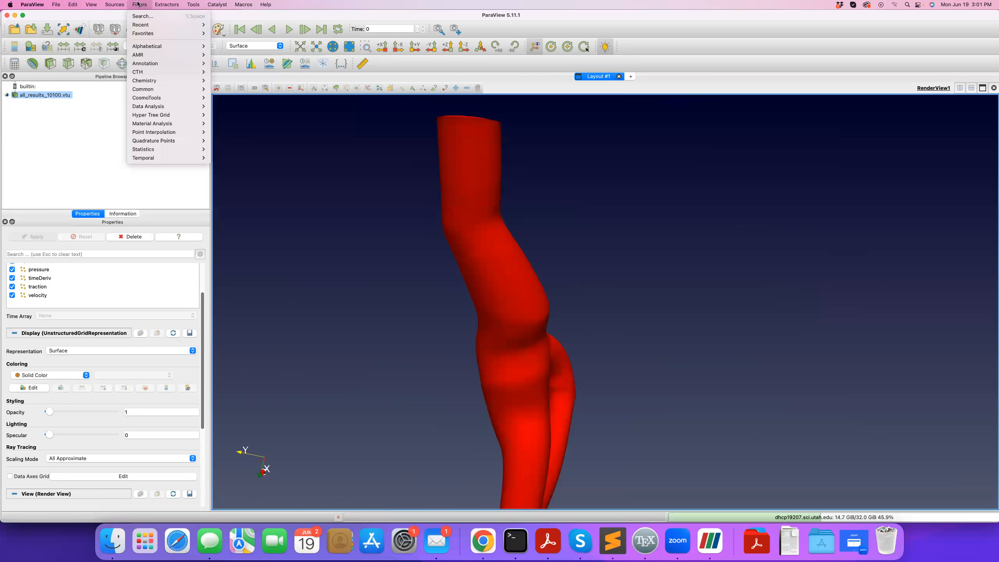
pyautogui.moveTo(139, 47)
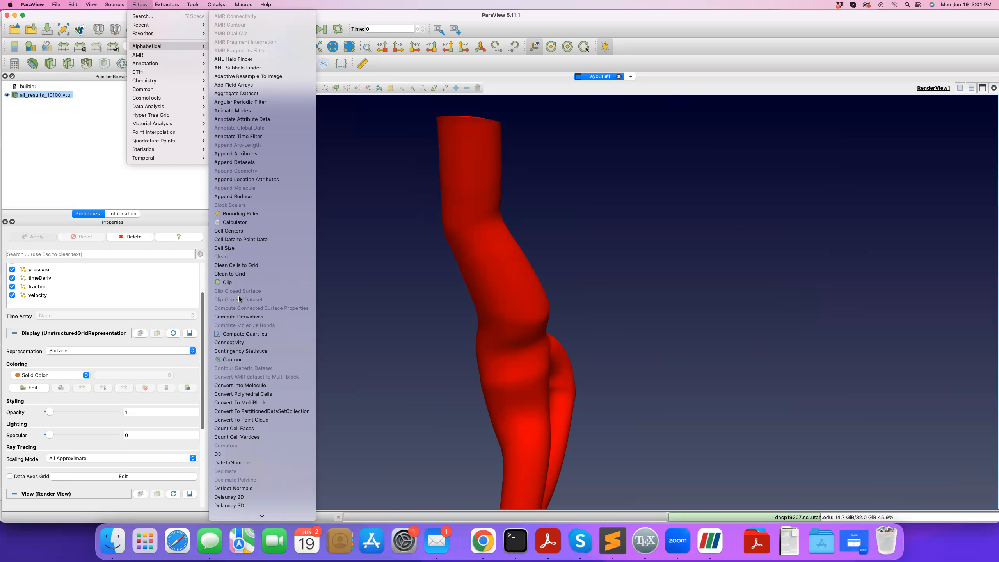
pyautogui.scroll(-5, 239, 299)
pyautogui.scroll(-4, 239, 299)
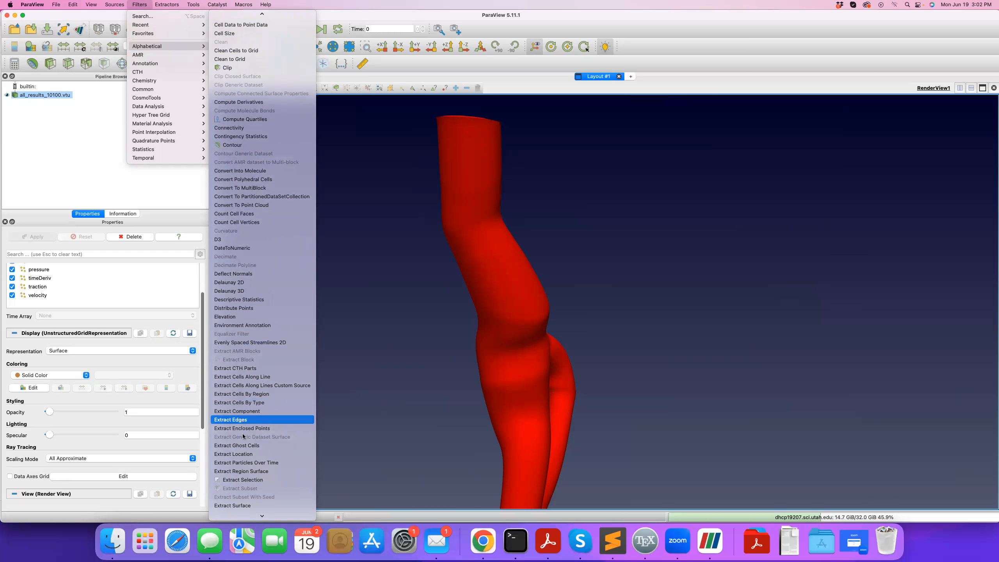
pyautogui.click(237, 505)
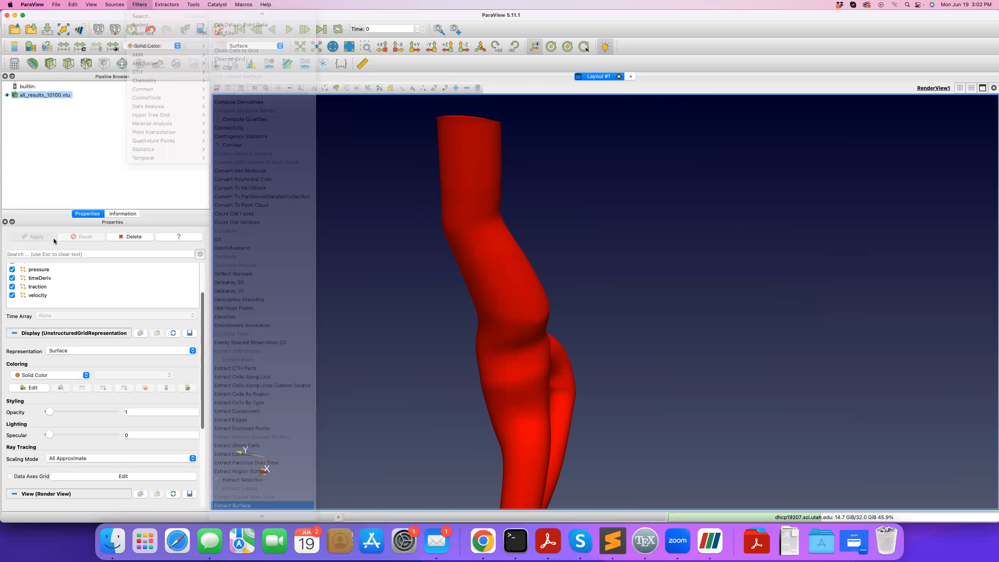
pyautogui.click(39, 237)
pyautogui.moveTo(401, 246); pyautogui.dragTo(427, 313)
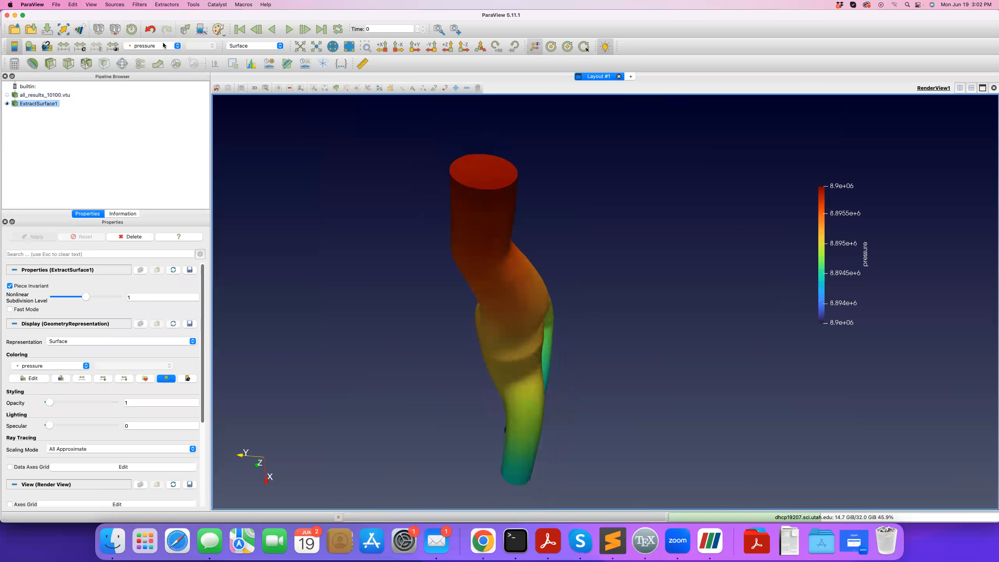
# Step: Color the extracted surface with Solid Color and view it around the bifurcation
pyautogui.click(164, 45)
pyautogui.click(146, 21)
pyautogui.moveTo(397, 194); pyautogui.dragTo(346, 220)
# Step: Apply a Generate Surface Normals filter to the extracted surface, with Flip Normals enabled
pyautogui.click(139, 5)
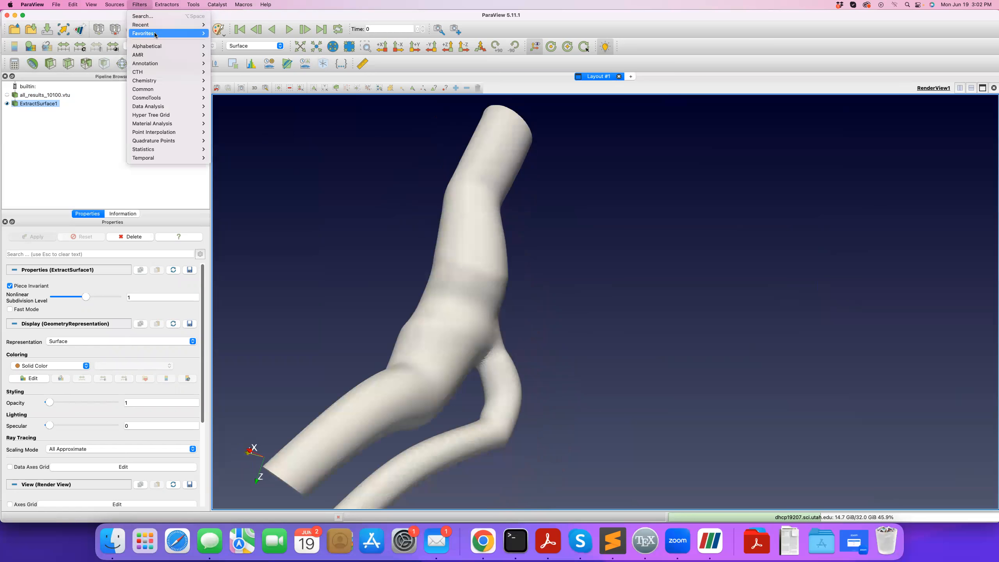
pyautogui.moveTo(157, 47)
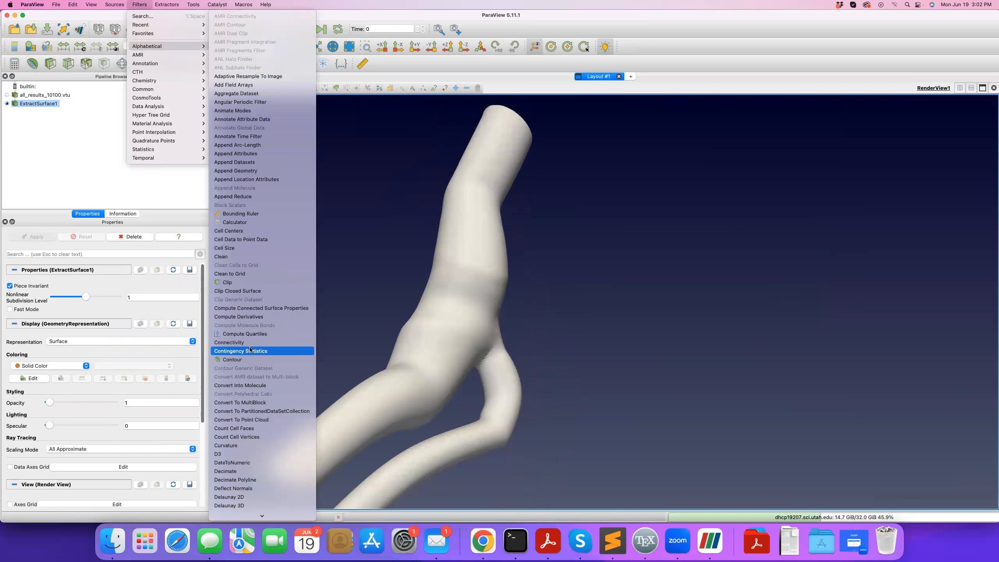
pyautogui.scroll(-5, 250, 350)
pyautogui.scroll(-10, 250, 349)
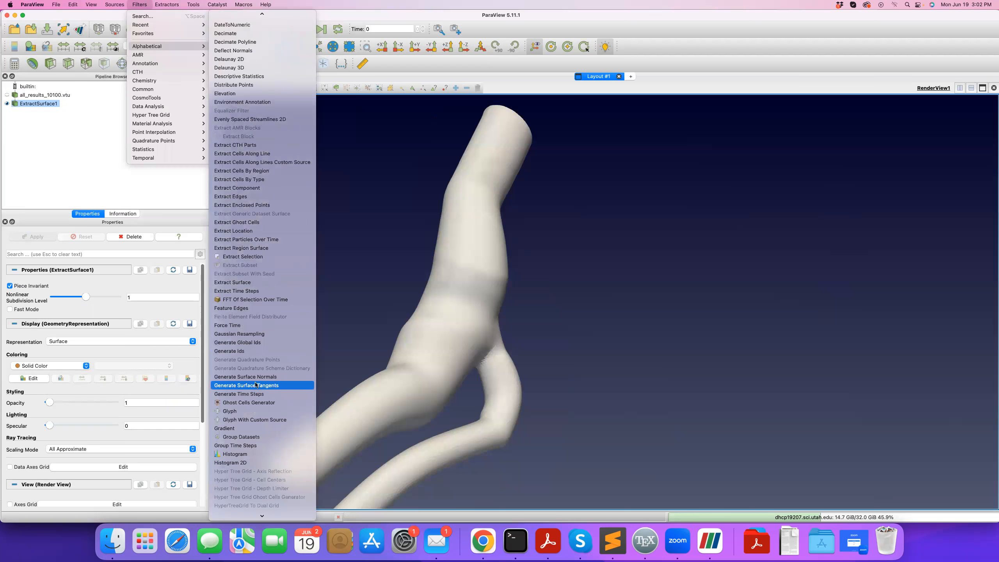
pyautogui.click(252, 377)
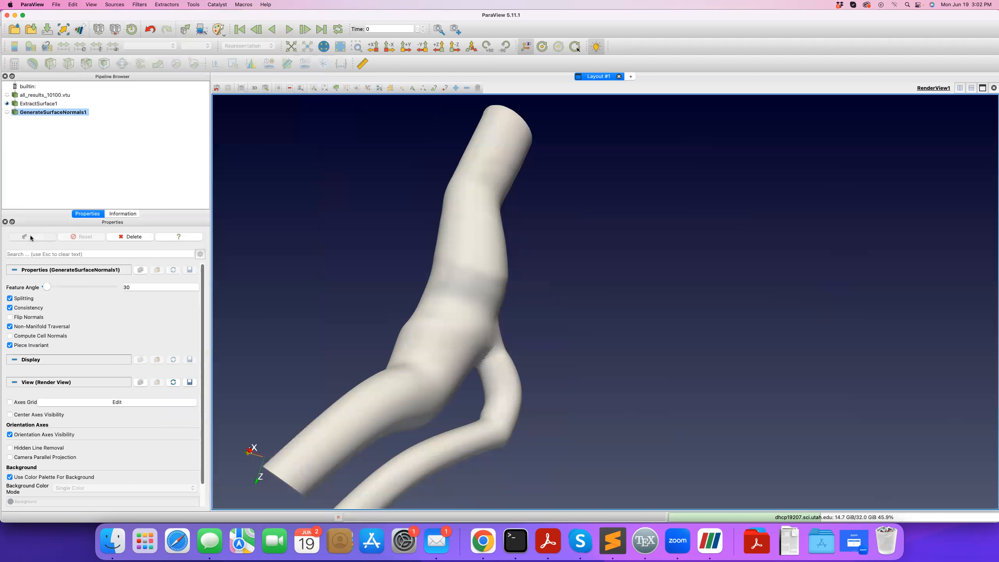
pyautogui.click(10, 318)
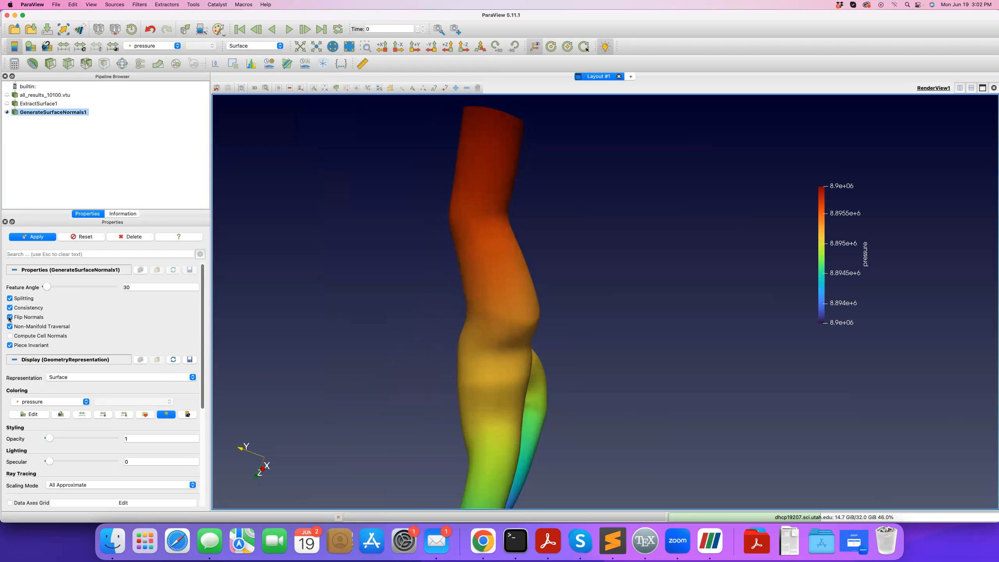
pyautogui.click(28, 237)
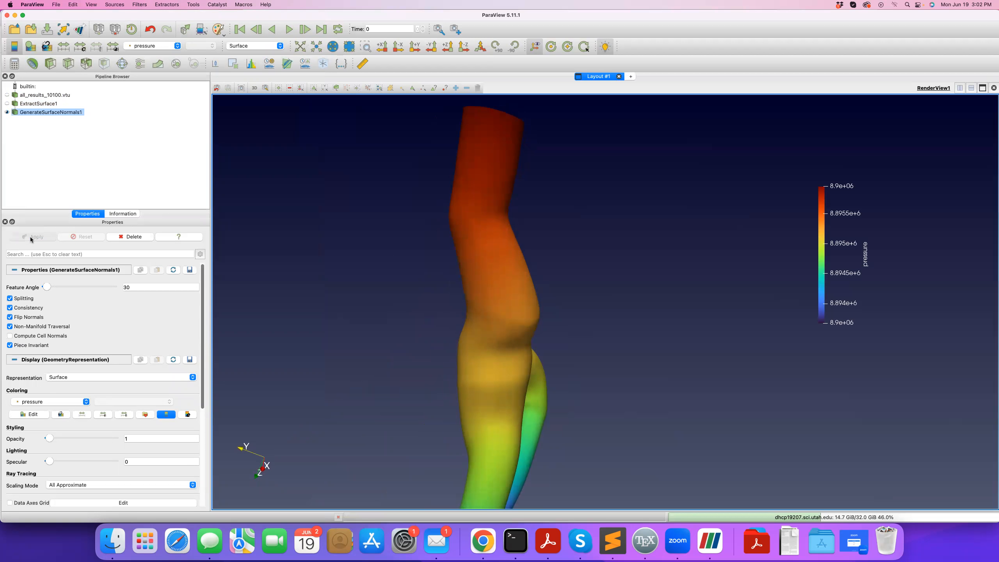
pyautogui.click(122, 63)
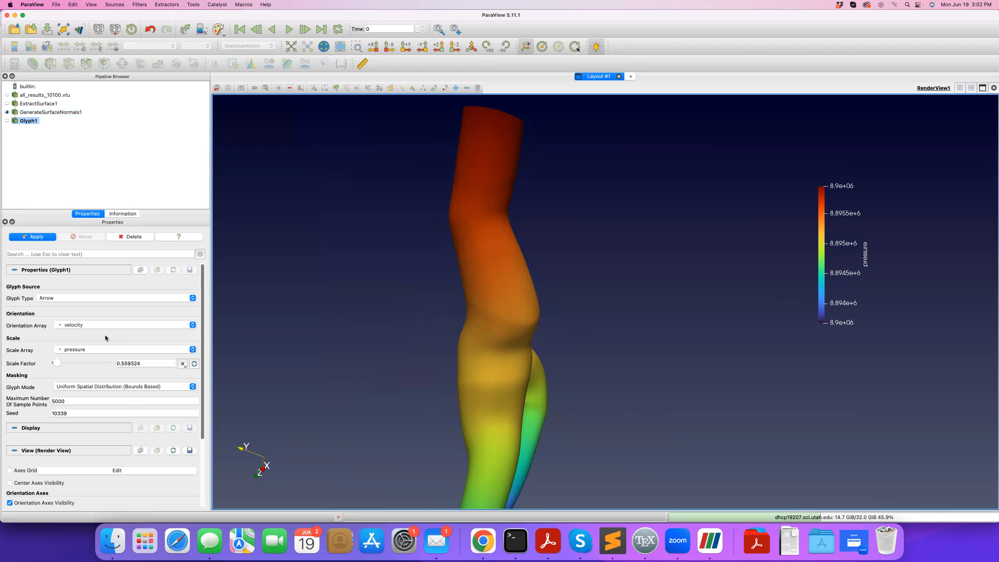
pyautogui.click(130, 236)
pyautogui.moveTo(376, 321); pyautogui.dragTo(406, 322)
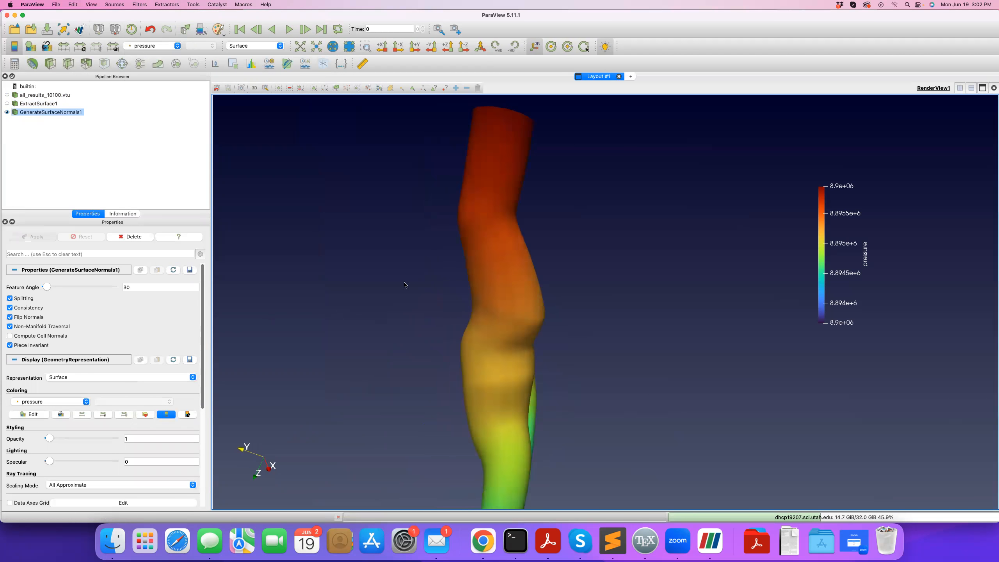
# Step: Apply a Warp By Vector filter to GenerateSurfaceNormals1 using Normals as the vectors and a scale factor of 0.0549034
pyautogui.moveTo(405, 284); pyautogui.dragTo(448, 281)
pyautogui.moveTo(448, 279); pyautogui.dragTo(457, 277, button='middle')
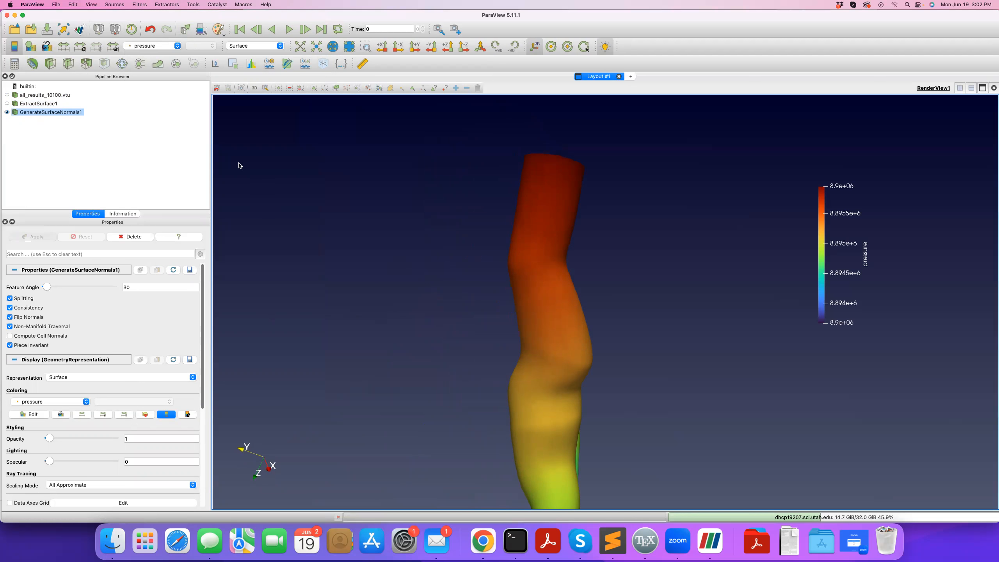
pyautogui.click(163, 64)
pyautogui.moveTo(49, 302); pyautogui.dragTo(94, 303)
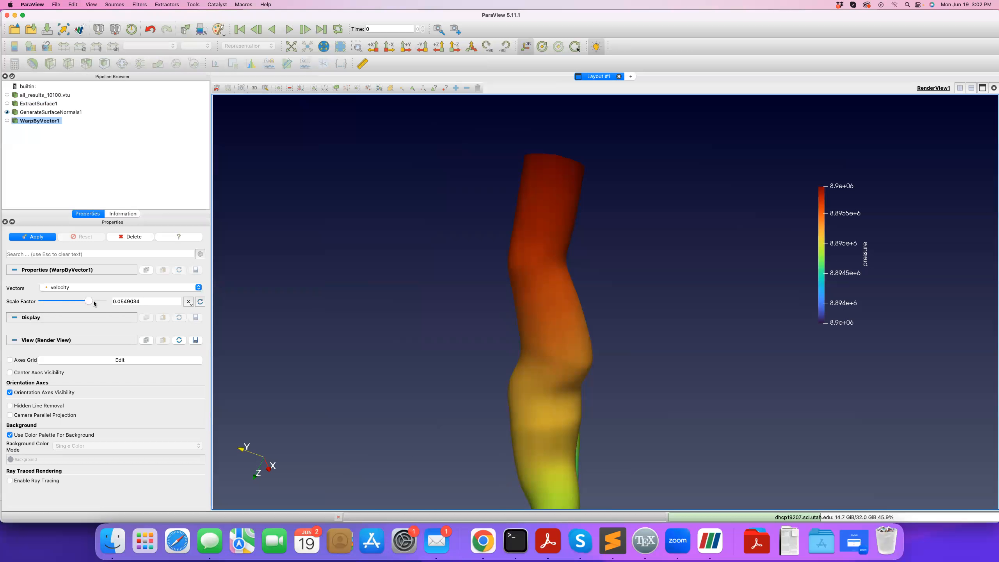
pyautogui.click(50, 287)
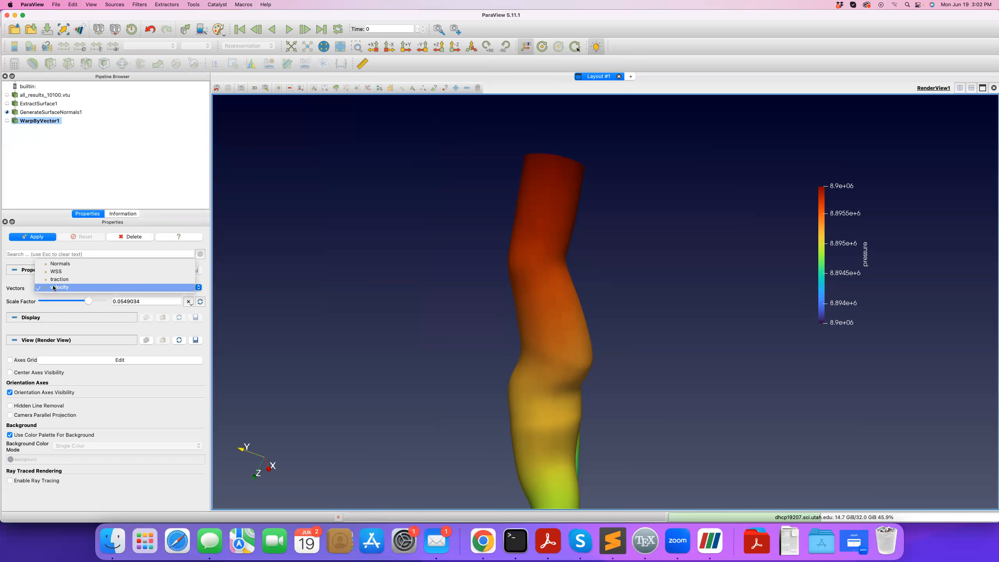
pyautogui.click(52, 264)
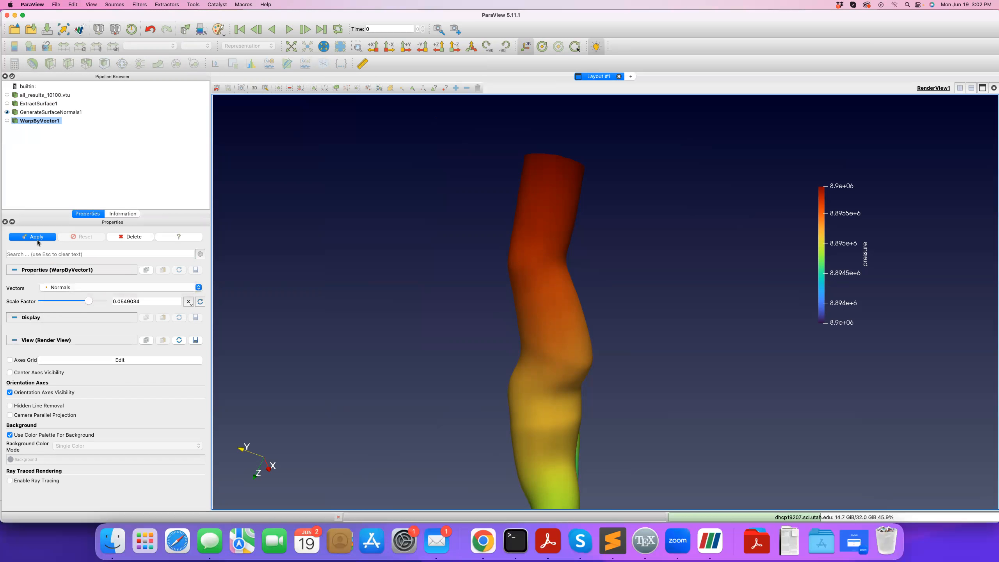
pyautogui.click(37, 237)
pyautogui.moveTo(442, 272); pyautogui.dragTo(471, 338)
# Step: Increase the warp scale factor to 0.269506, apply it, and inspect the inflated vessel
pyautogui.moveTo(87, 301); pyautogui.dragTo(62, 302)
pyautogui.click(27, 235)
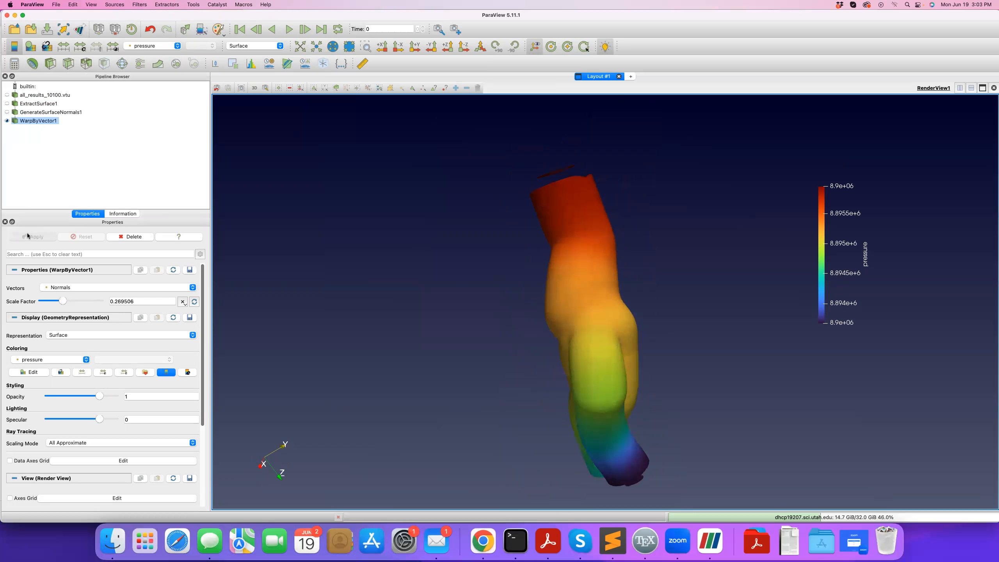
pyautogui.moveTo(505, 375); pyautogui.dragTo(666, 417)
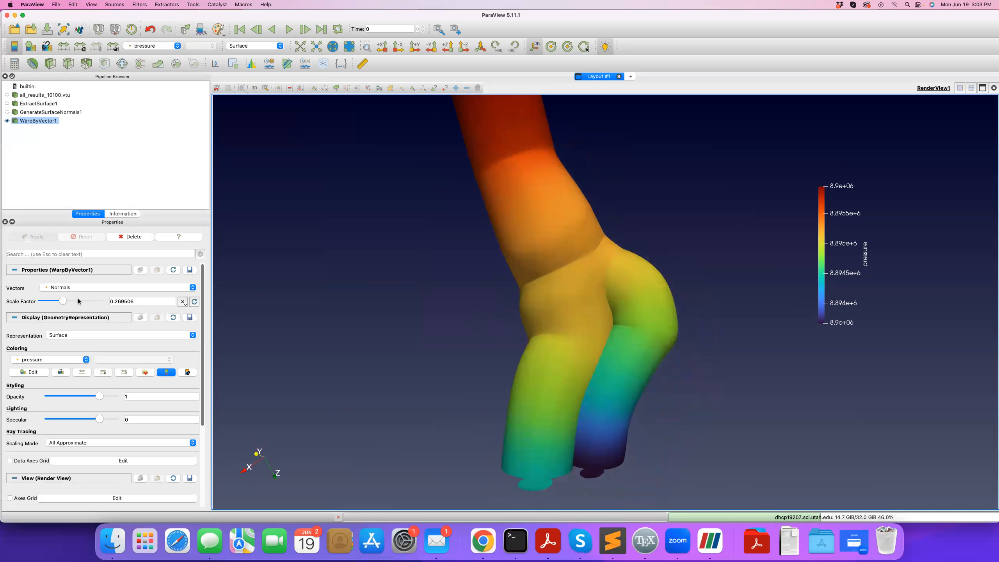
# Step: Set the warp scale factor to 0.1, apply it, and inspect the vessel
pyautogui.tripleClick(110, 301)
pyautogui.write('.1')
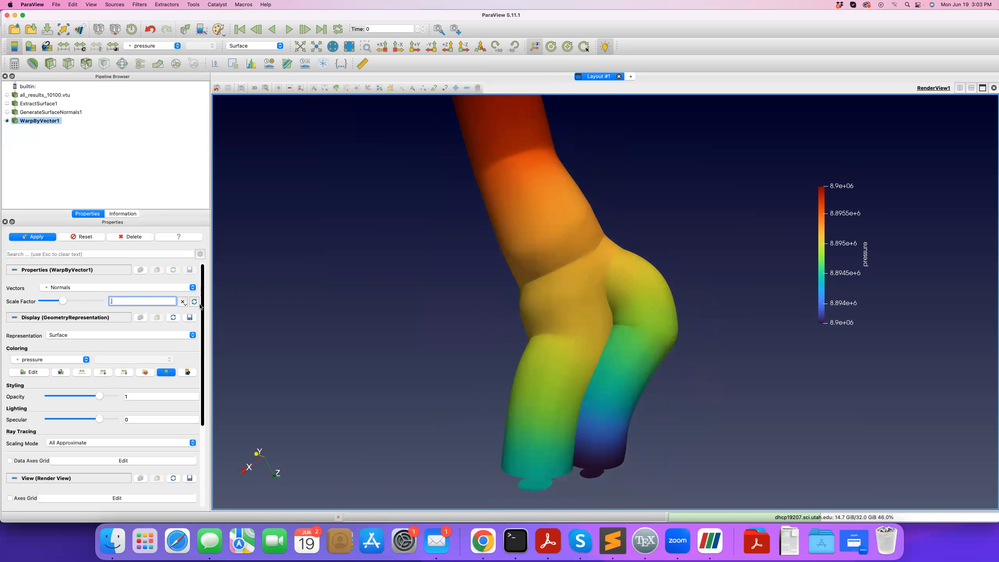
pyautogui.click(31, 238)
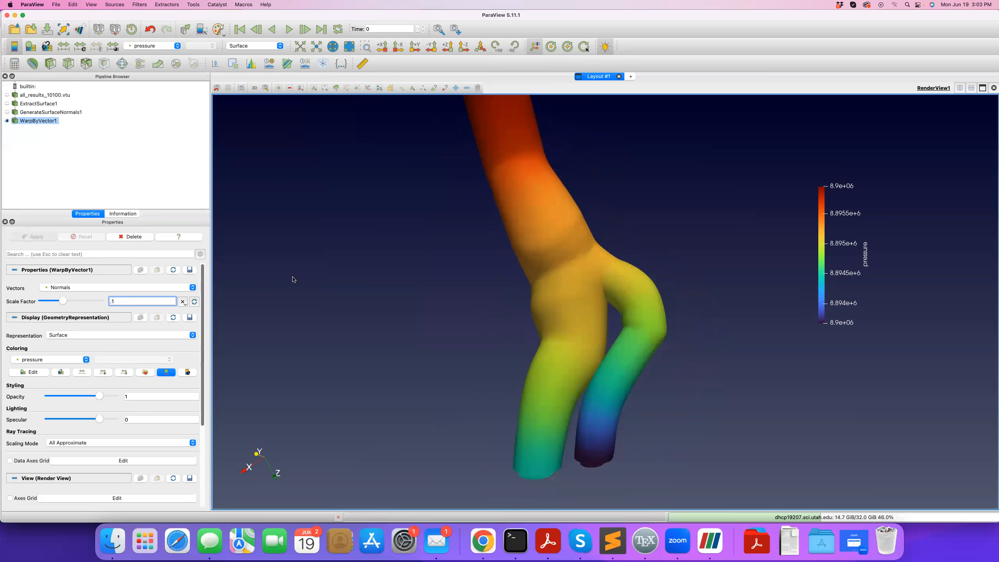
pyautogui.moveTo(293, 280); pyautogui.dragTo(275, 287)
# Step: Set the warp scale factor to 0.07 and apply it
pyautogui.tripleClick(118, 300)
pyautogui.write('.07')
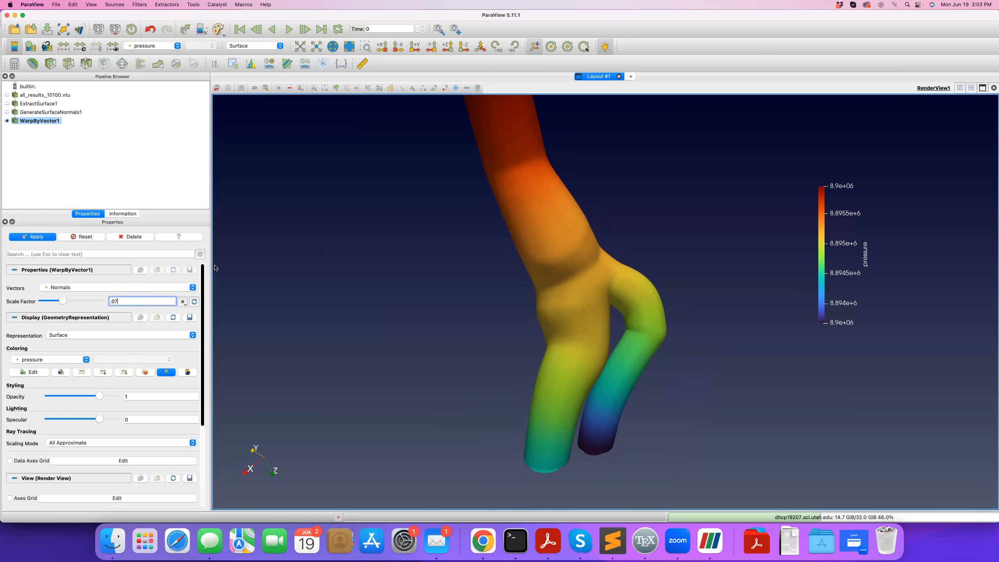
pyautogui.click(34, 236)
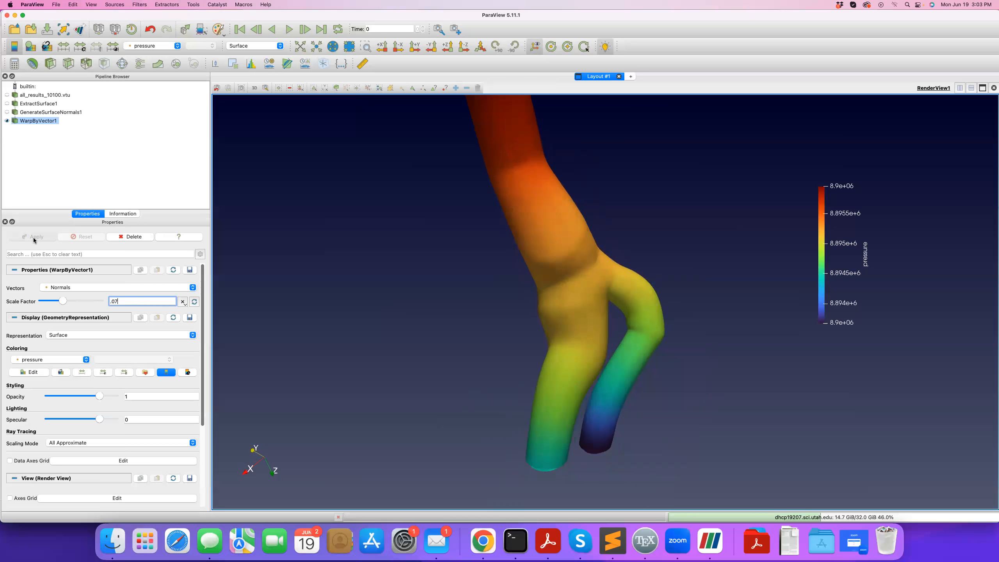
# Step: Show all_results_10100.vtu and toggle the visibility of WarpByVector1 to compare the warped vessel with the original
pyautogui.click(6, 95)
pyautogui.click(6, 121)
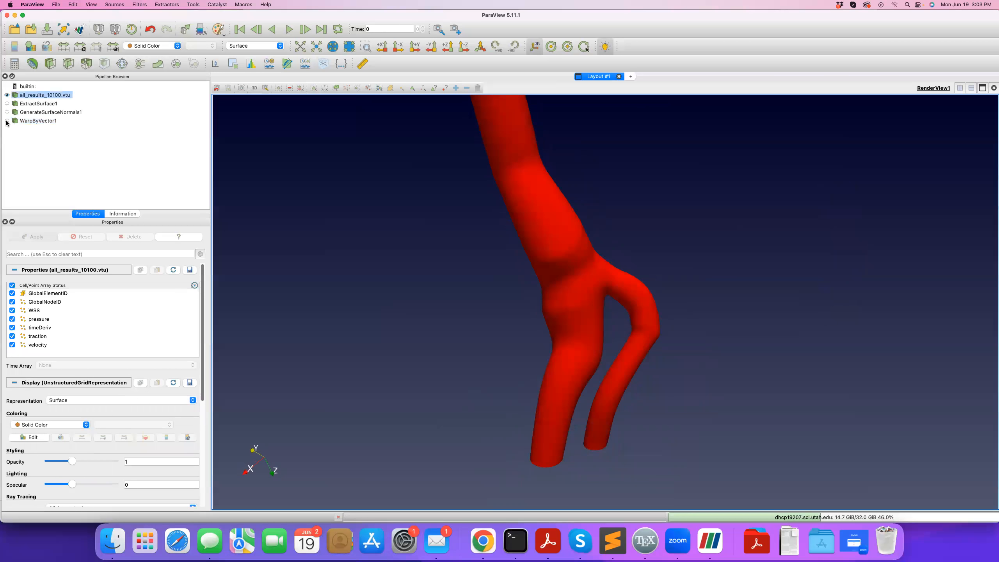
pyautogui.click(7, 121)
pyautogui.click(6, 121)
pyautogui.click(6, 121)
pyautogui.click(7, 121)
pyautogui.click(7, 121)
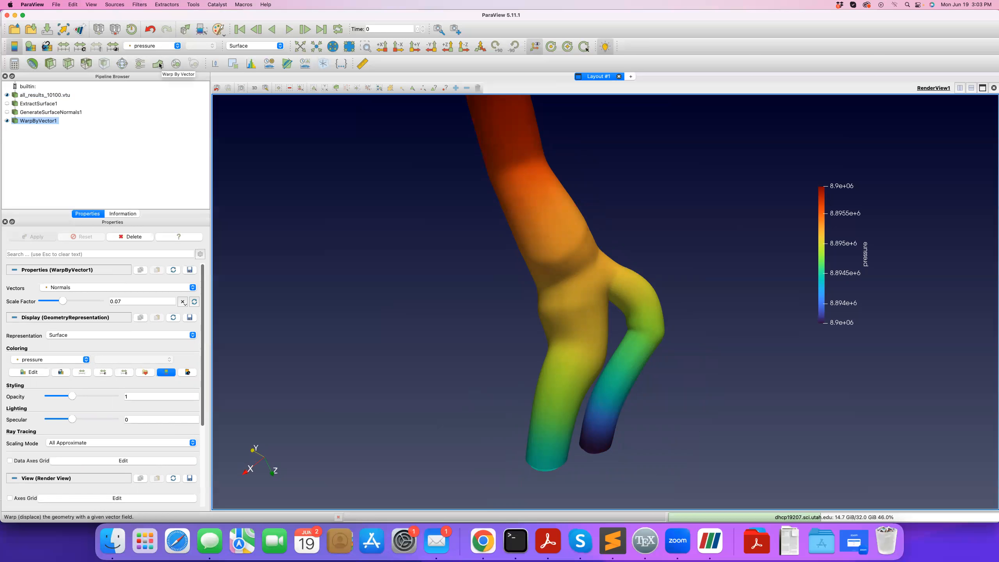
# Step: Delete the Warp By Vector filter and hide GenerateSurfaceNormals1
pyautogui.click(130, 236)
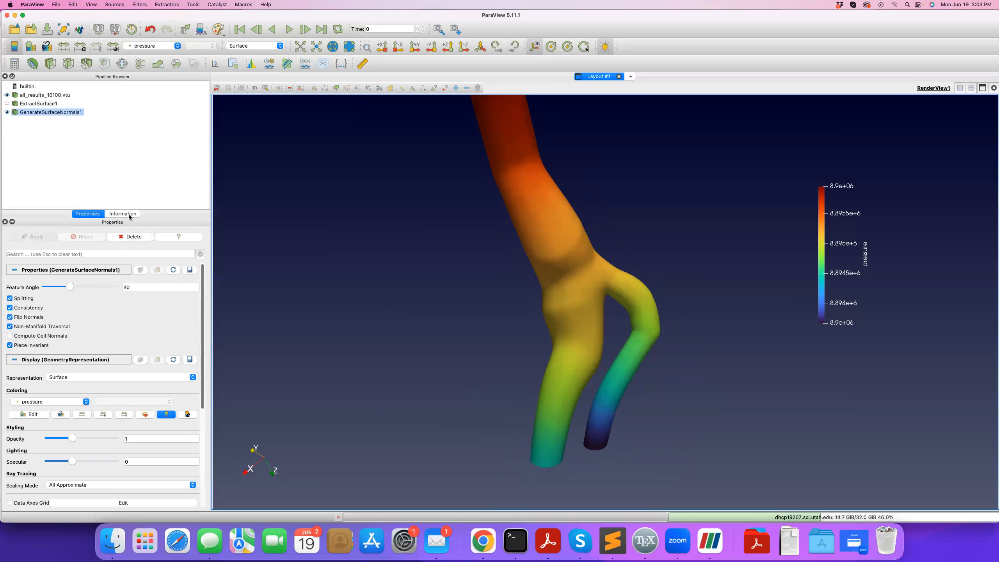
pyautogui.click(7, 112)
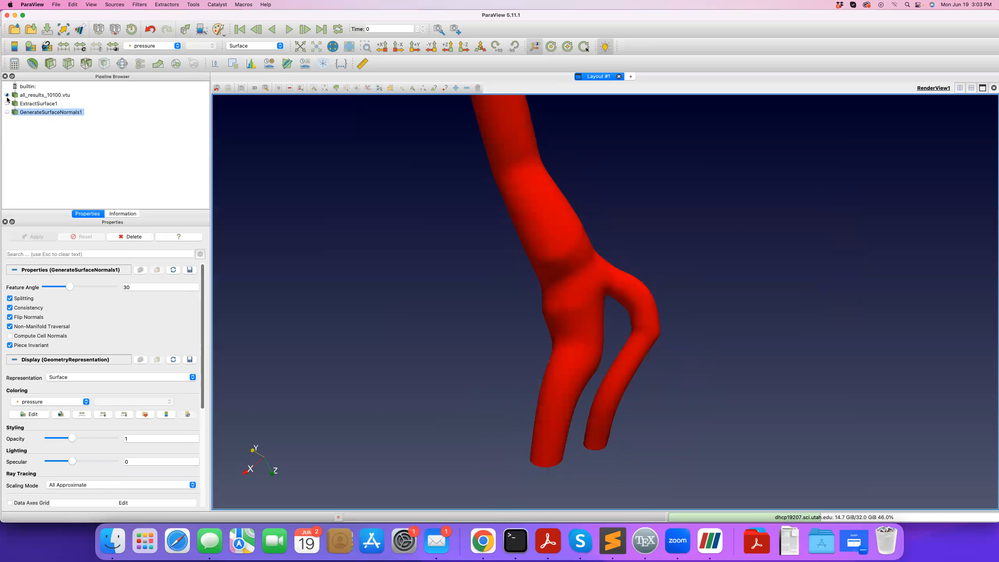
# Step: Select all_results_10100.vtu, bring the whole upper vessel into view, and review the camera parameters in the Adjust Camera dialog
pyautogui.click(29, 96)
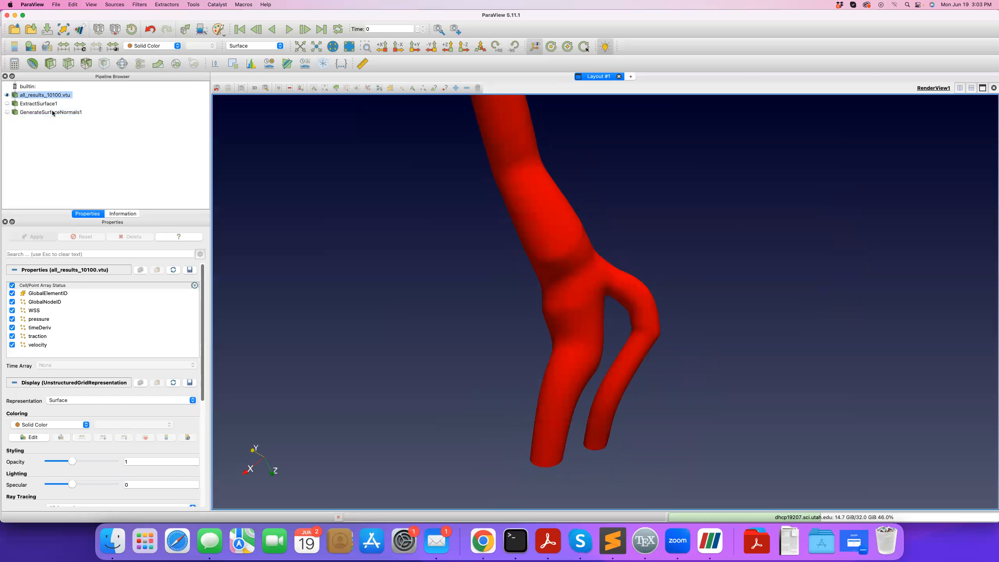
pyautogui.moveTo(329, 171); pyautogui.dragTo(263, 217)
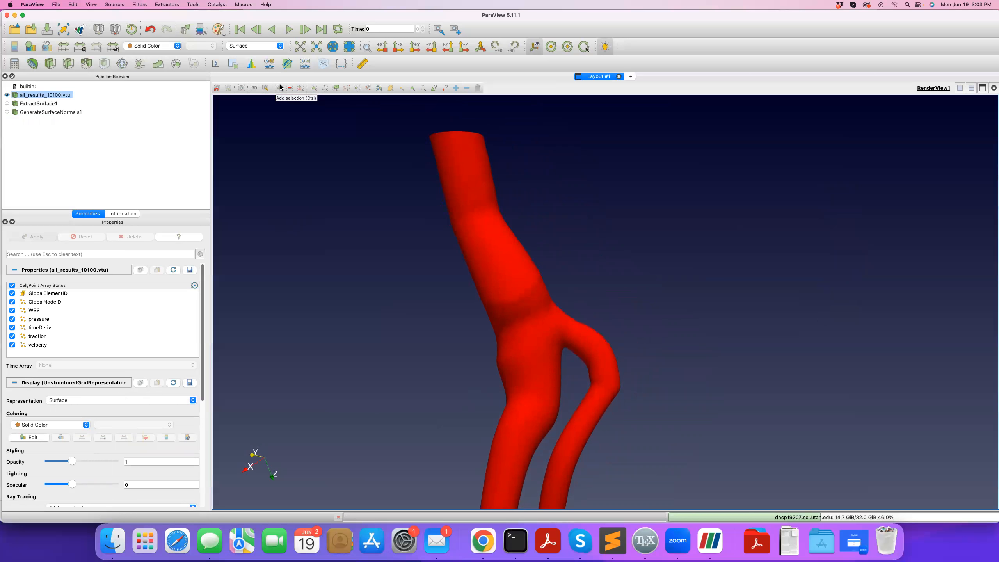
pyautogui.moveTo(388, 186); pyautogui.dragTo(386, 175)
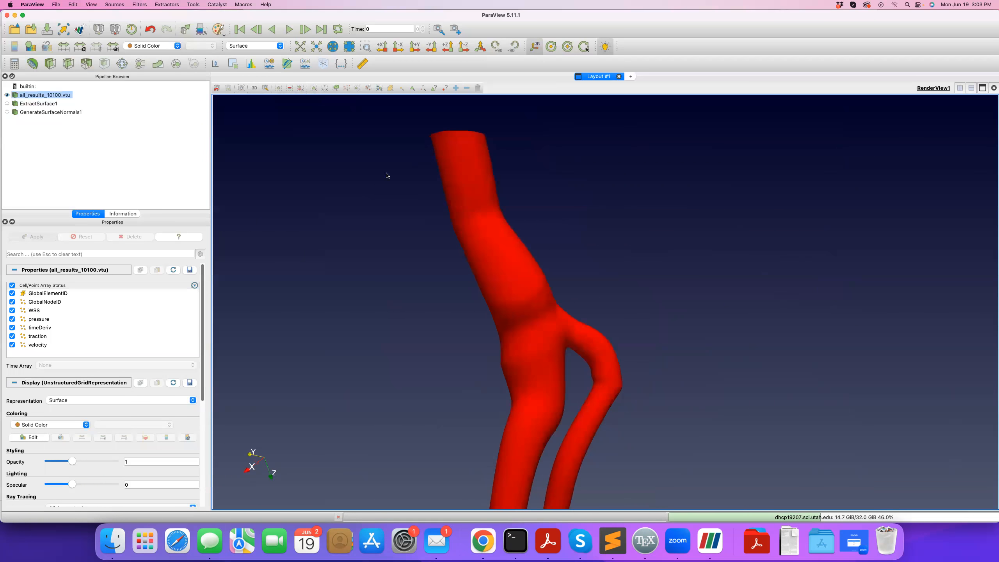
pyautogui.click(266, 88)
pyautogui.scroll(-3, 453, 230)
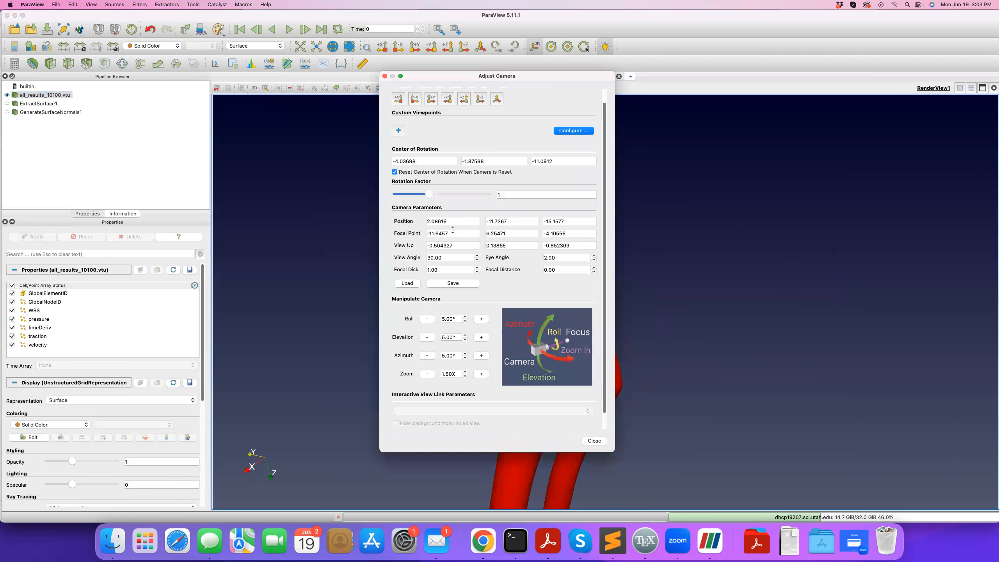
pyautogui.click(385, 76)
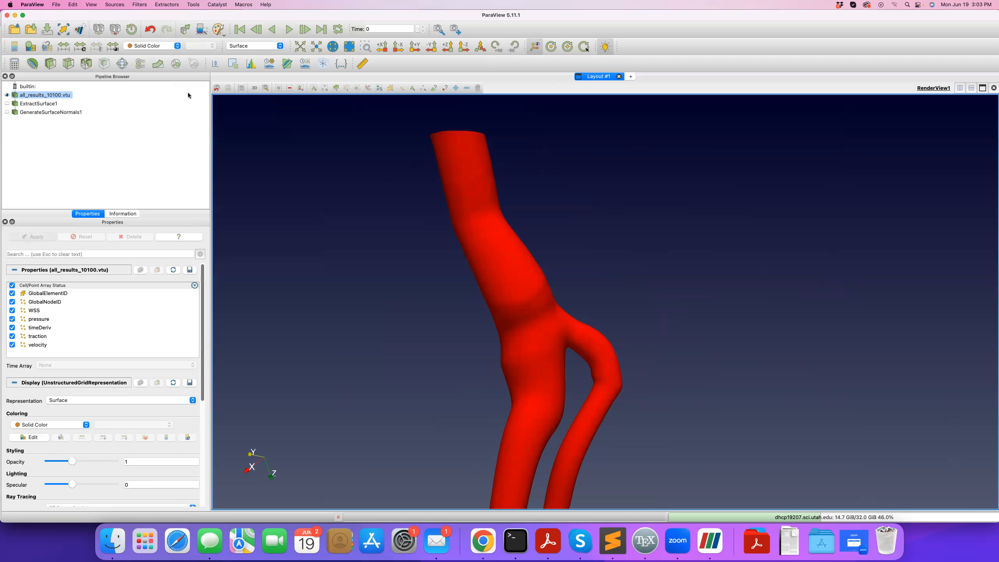
# Step: Show the Save State File dialog for ParaView state files (*.pvsm) and close it without saving
pyautogui.click(55, 4)
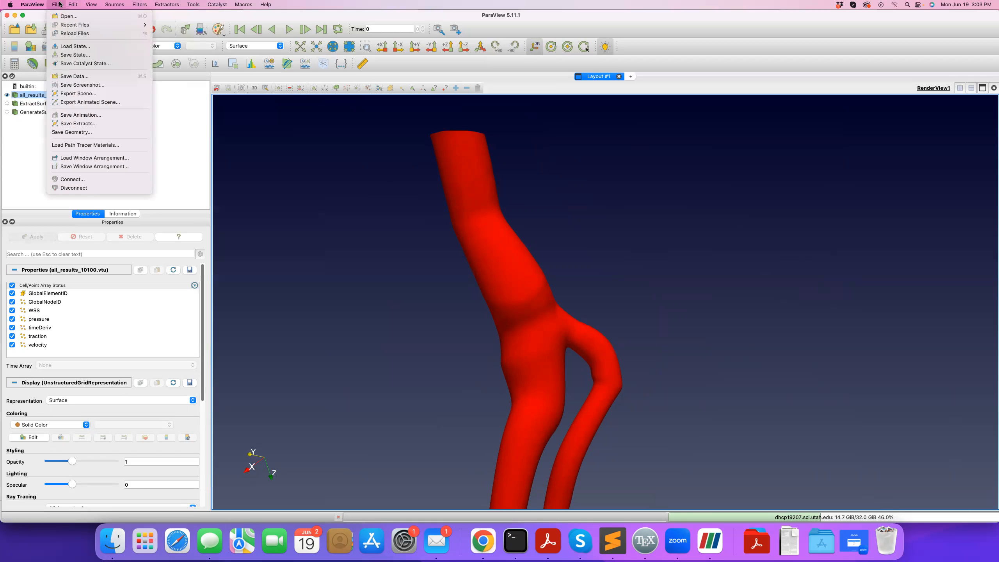
pyautogui.click(76, 56)
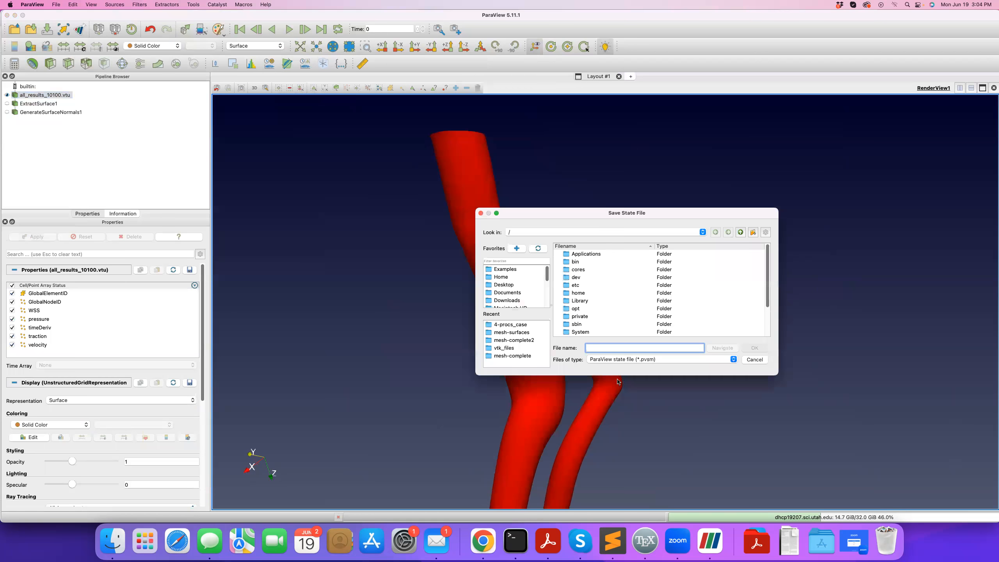
pyautogui.click(750, 360)
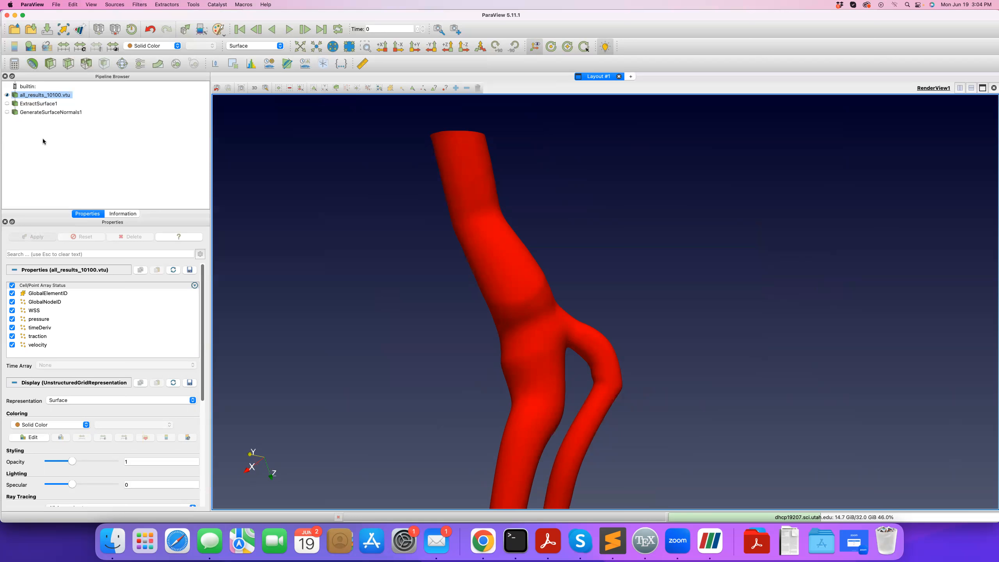
# Step: Show the Load State File dialog for ParaView state files and close it without loading anything
pyautogui.click(62, 4)
pyautogui.click(79, 46)
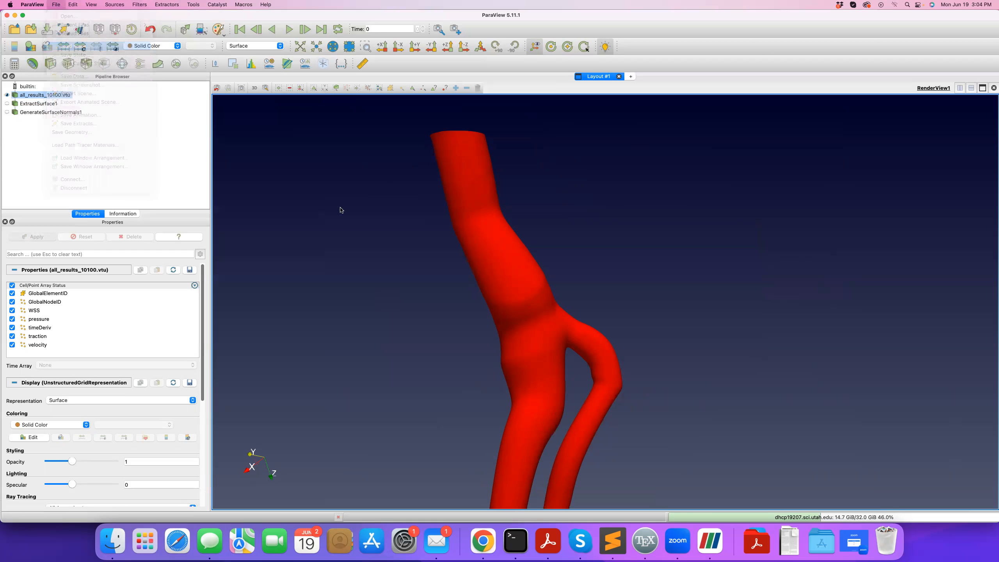
pyautogui.click(729, 345)
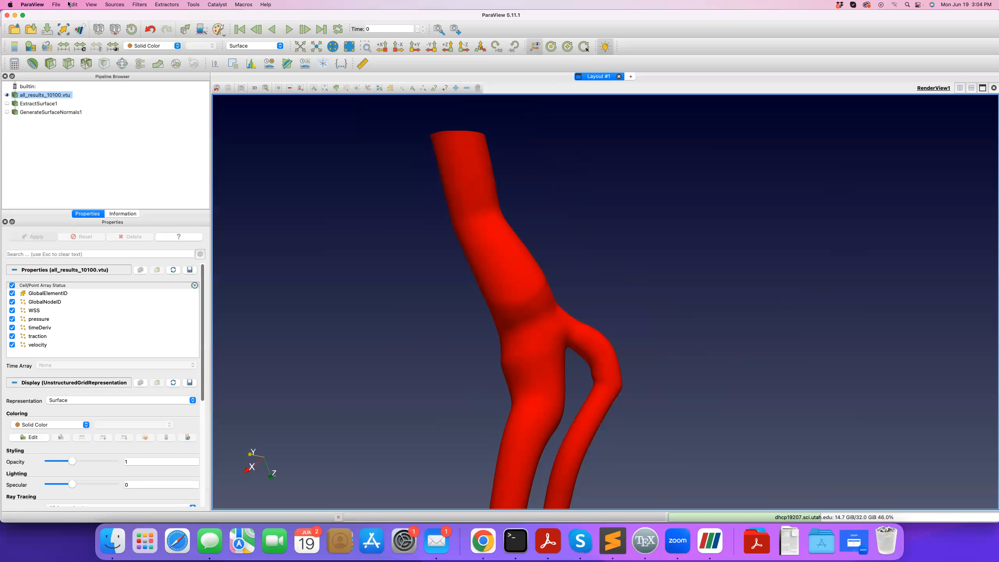
pyautogui.click(56, 5)
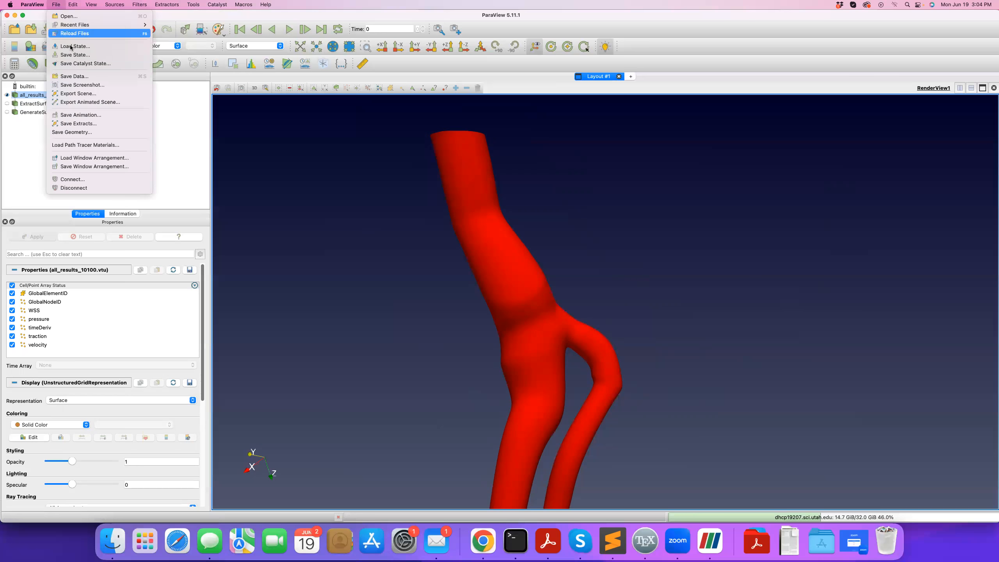
pyautogui.click(100, 49)
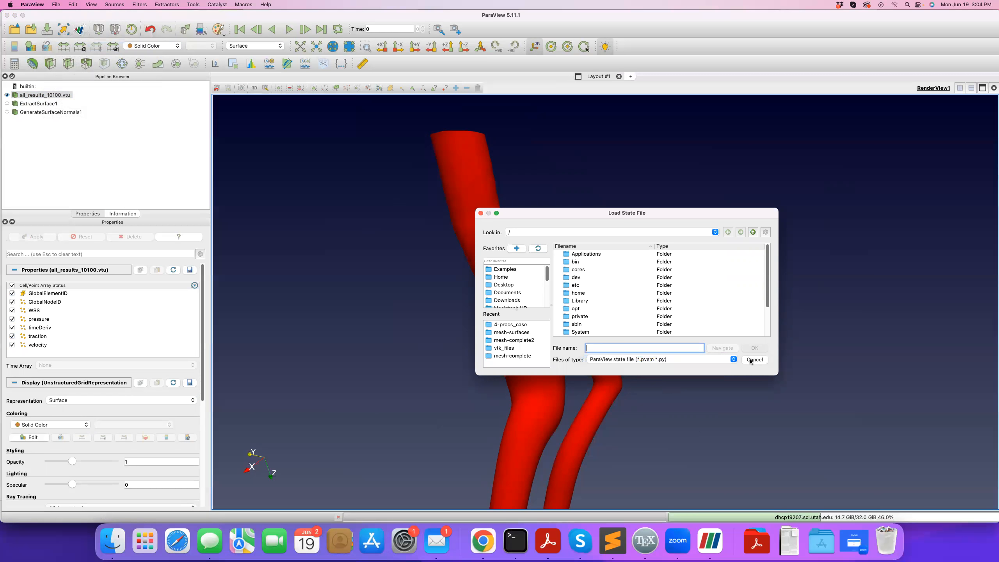
pyautogui.click(751, 360)
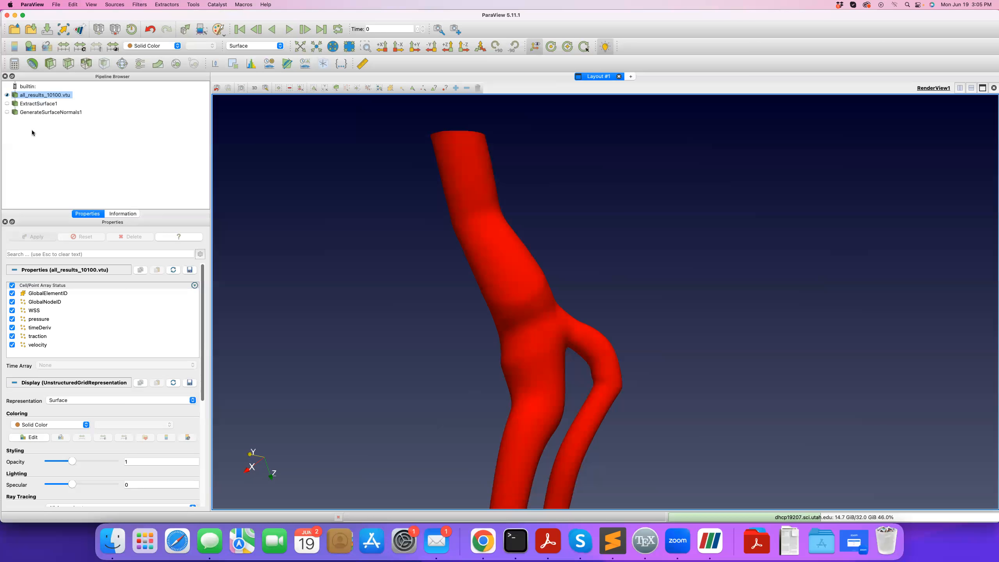
# Step: Look up the Cell Data to Point Data filter in the alphabetical filter list
pyautogui.click(139, 4)
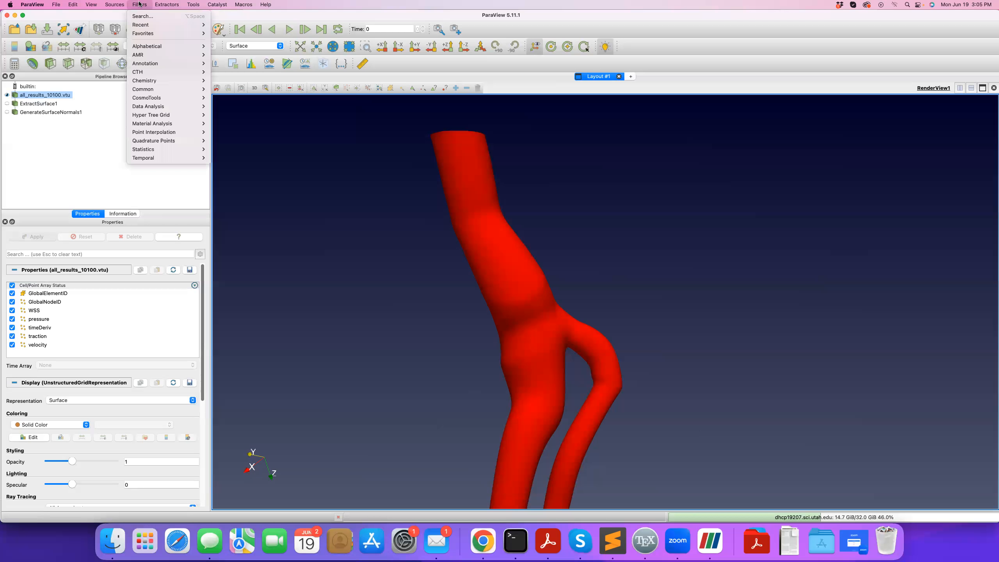
pyautogui.moveTo(171, 47)
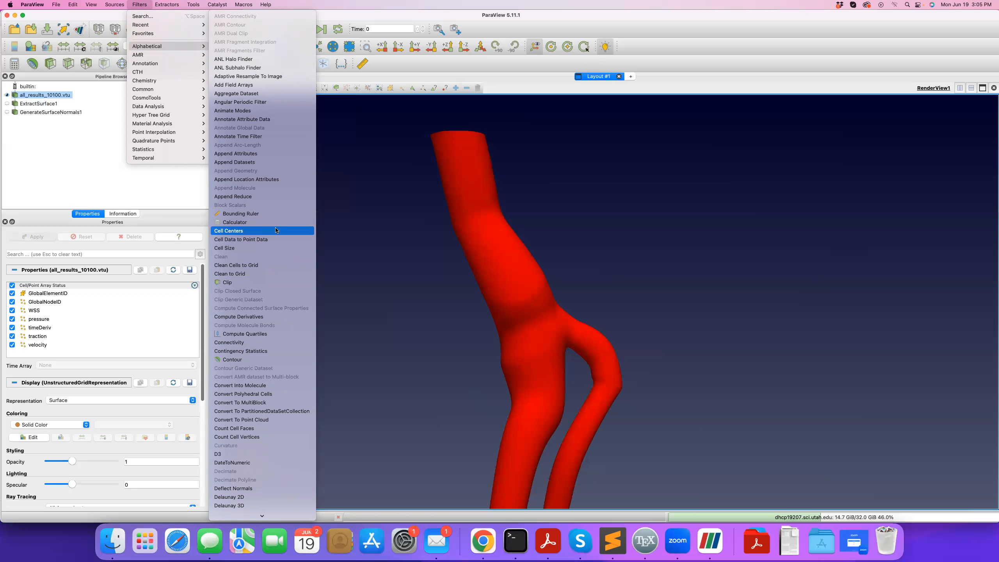
pyautogui.click(270, 240)
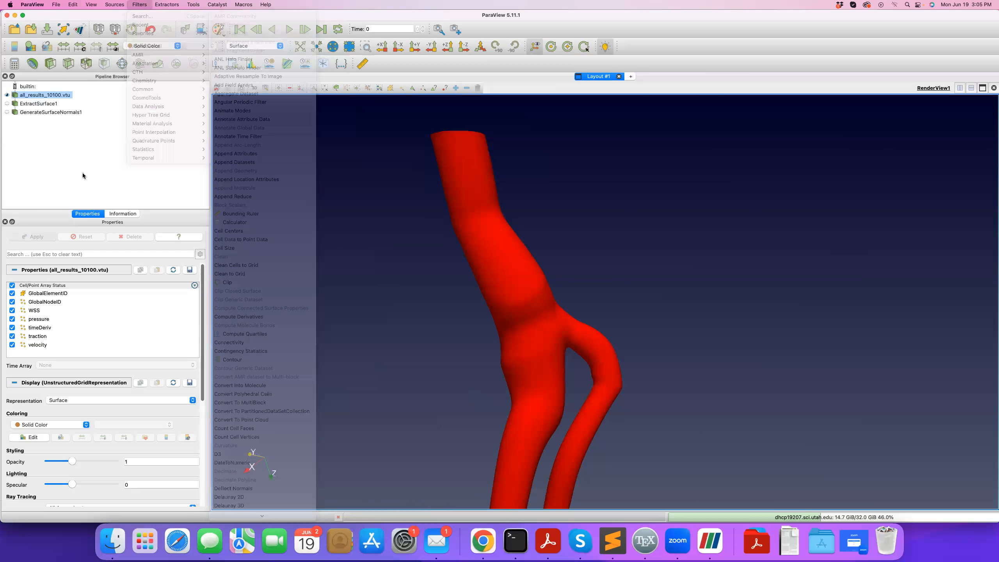
# Step: Review the data arrays of all_results_10100.vtu and color the vessel by pressure
pyautogui.click(122, 214)
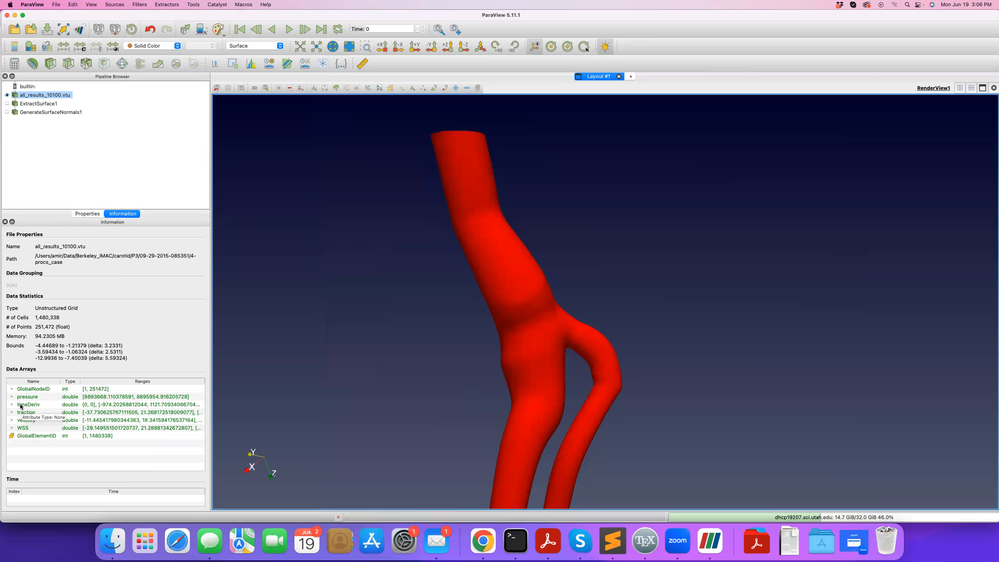
pyautogui.click(151, 46)
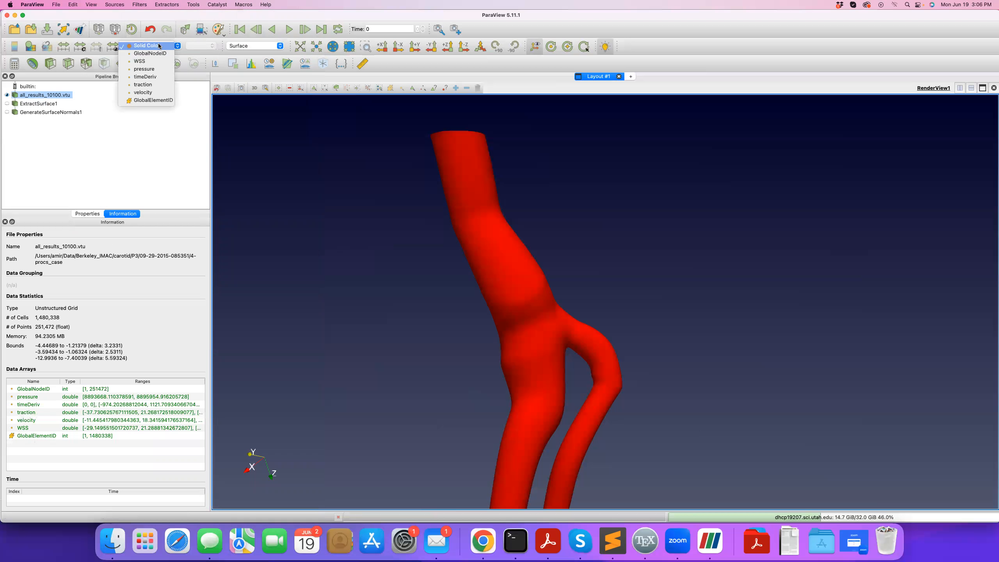
pyautogui.click(153, 69)
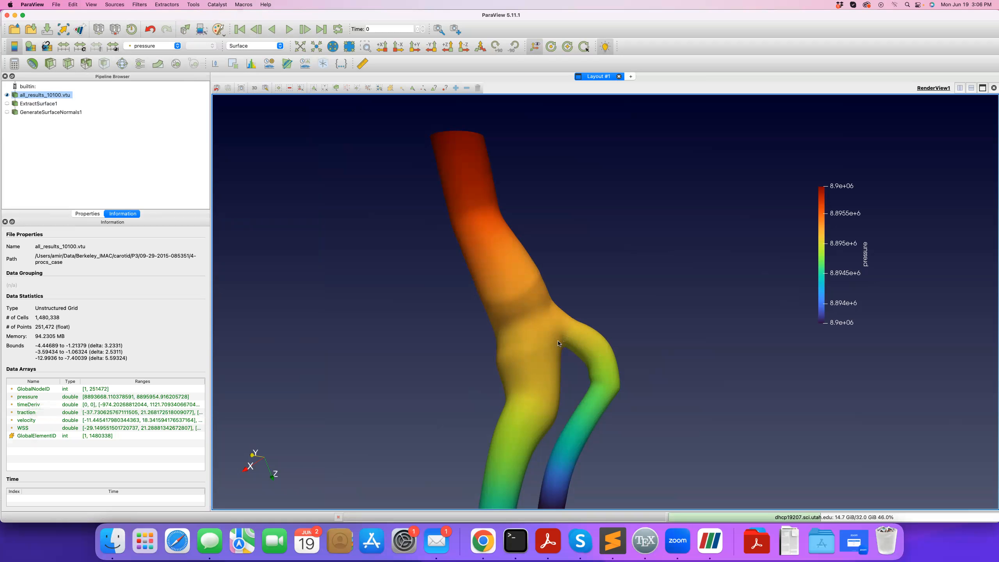
# Step: Apply a Point Data to Cell Data filter to all_results_10100.vtu with its default settings
pyautogui.click(140, 4)
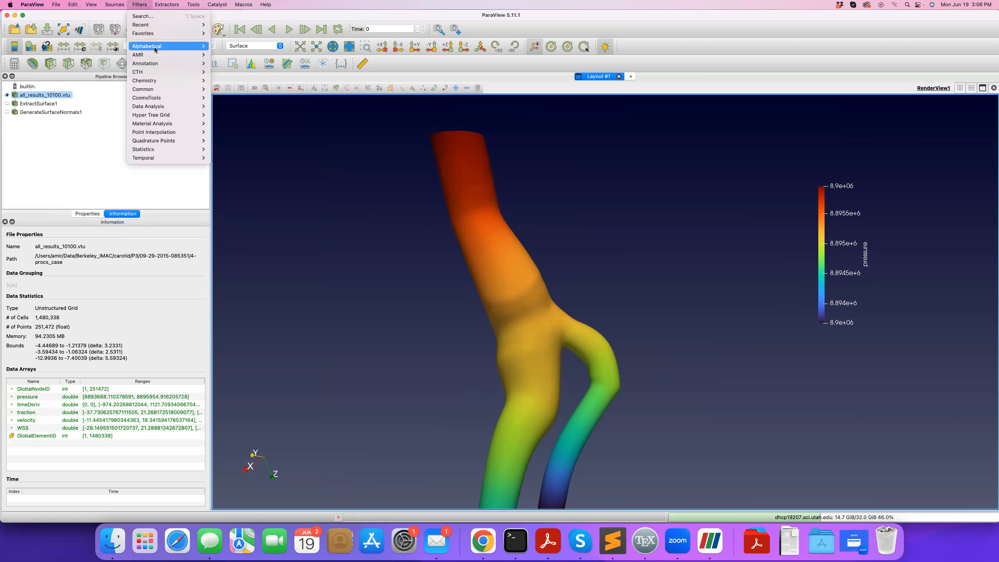
pyautogui.moveTo(169, 46)
pyautogui.scroll(-15, 252, 244)
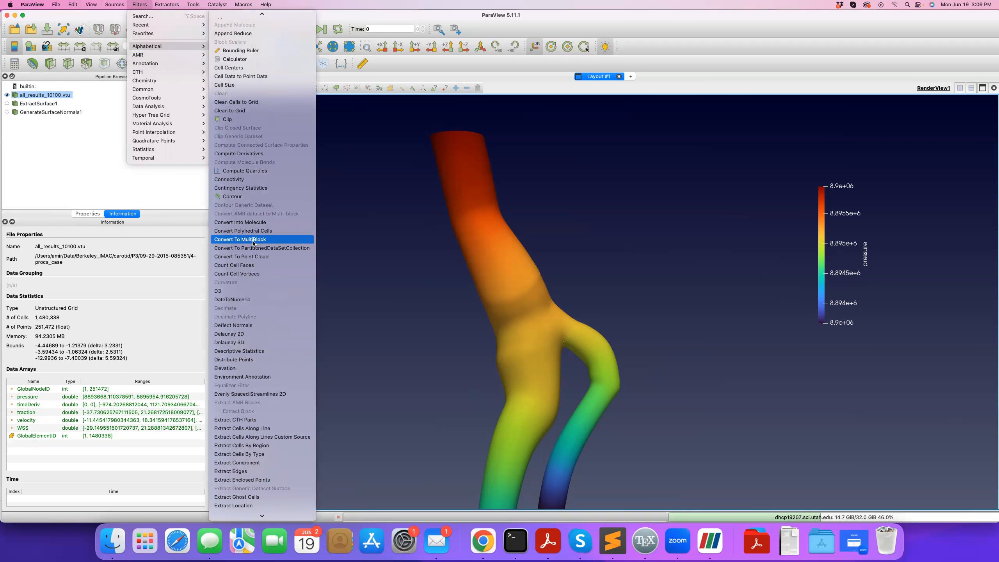
pyautogui.scroll(-5, 253, 243)
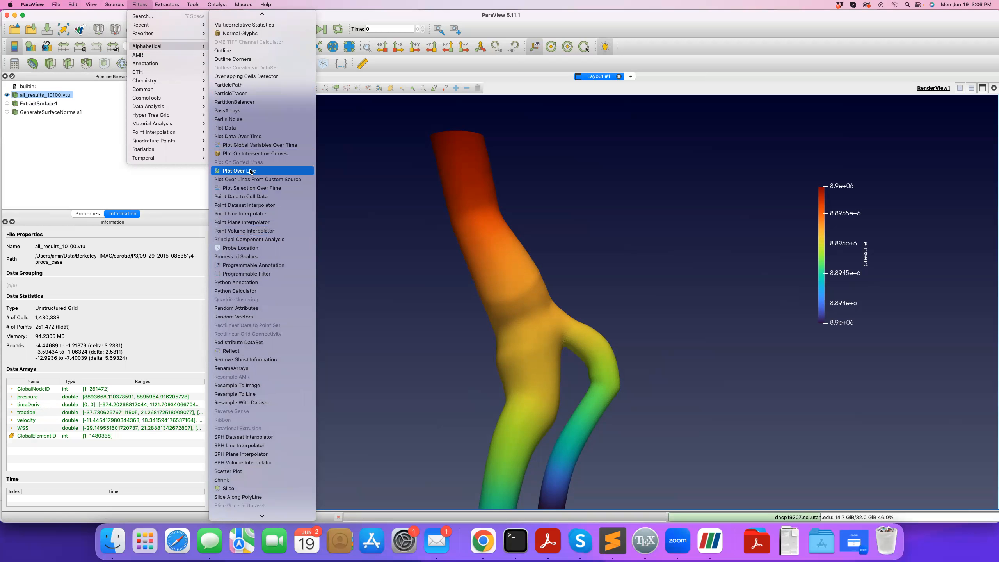
pyautogui.scroll(1, 252, 149)
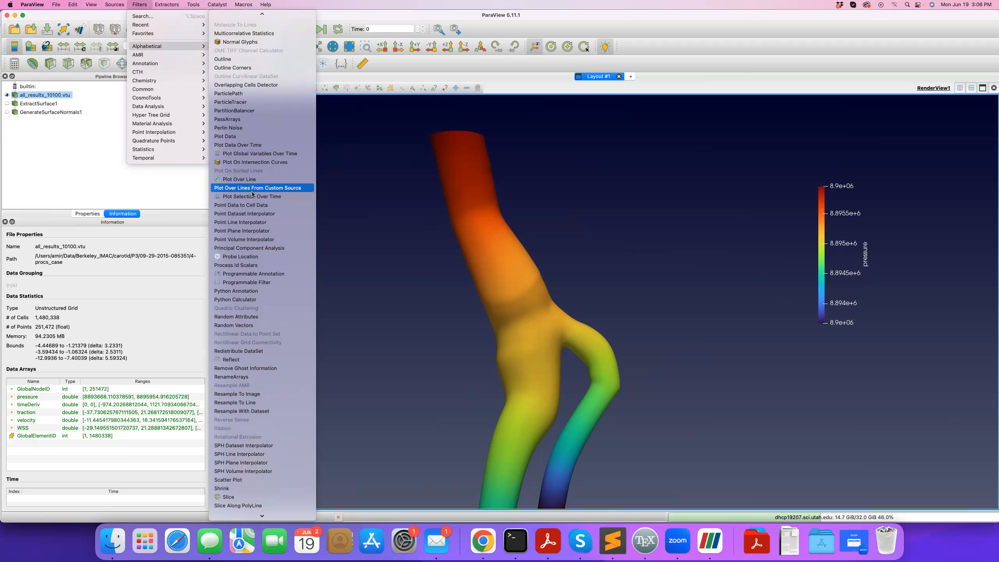
pyautogui.click(256, 205)
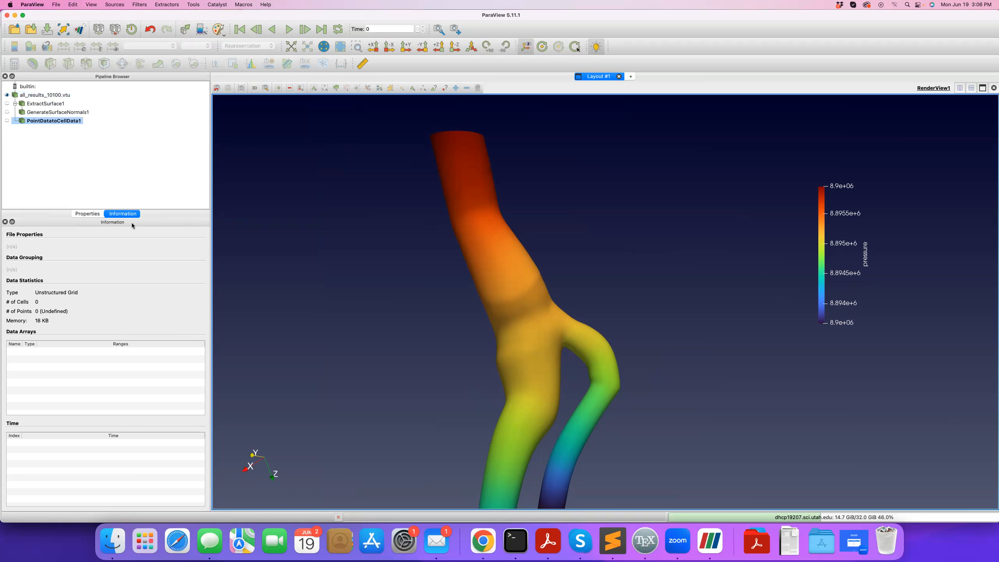
pyautogui.click(93, 215)
pyautogui.click(37, 237)
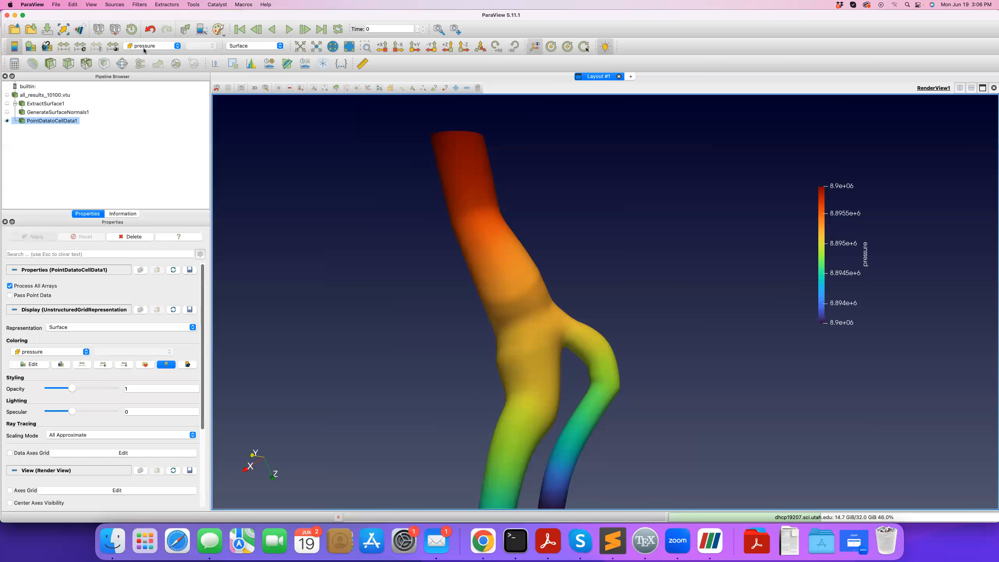
# Step: Review the data arrays of the Point Data to Cell Data result and color it by WSS magnitude
pyautogui.moveTo(416, 229); pyautogui.dragTo(455, 234)
pyautogui.click(122, 214)
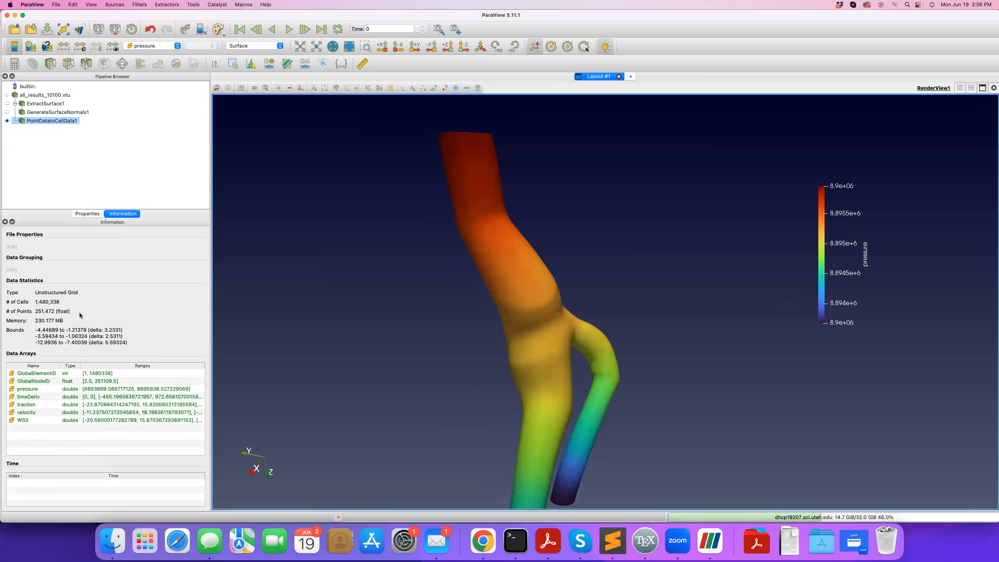
pyautogui.click(151, 46)
pyautogui.click(144, 79)
# Step: Rescale the WSS colors to the visible data range in a close-up of the upper vessel's bend
pyautogui.scroll(5, 394, 158)
pyautogui.moveTo(338, 113); pyautogui.dragTo(486, 232, button='middle')
pyautogui.scroll(7, 471, 255)
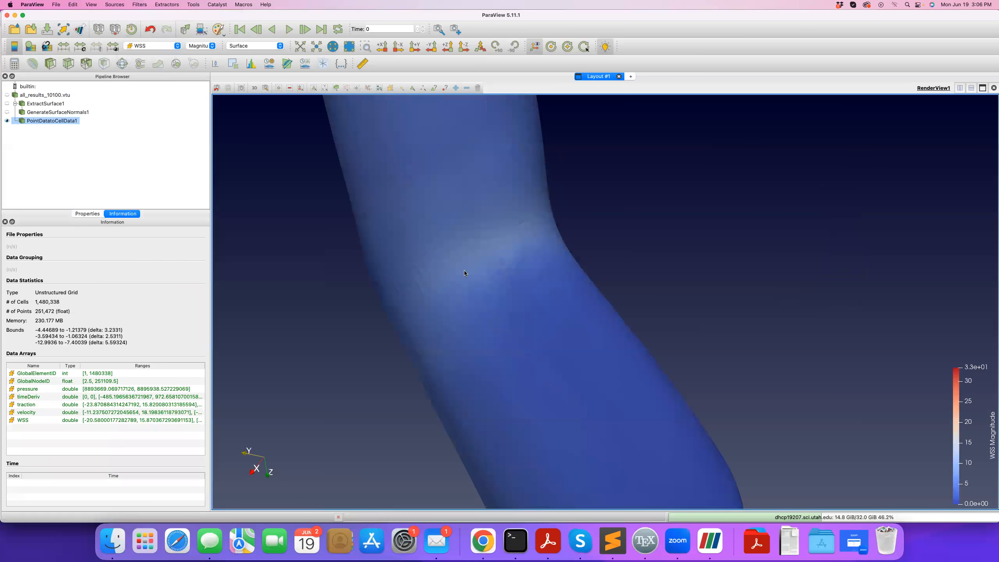
pyautogui.moveTo(464, 270); pyautogui.dragTo(497, 328, button='middle')
pyautogui.scroll(5, 483, 316)
pyautogui.scroll(-5, 511, 313)
pyautogui.scroll(8, 520, 326)
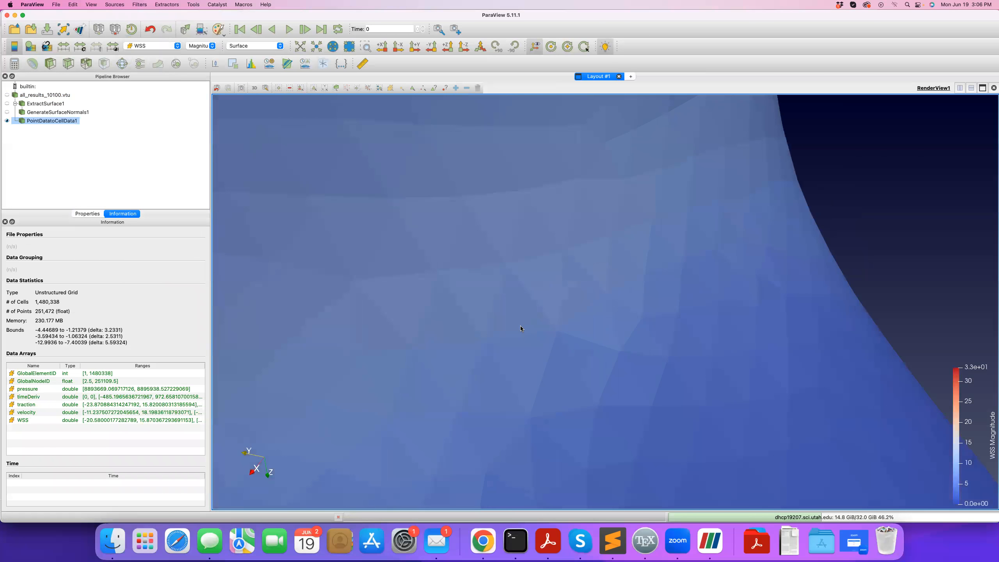
pyautogui.click(113, 46)
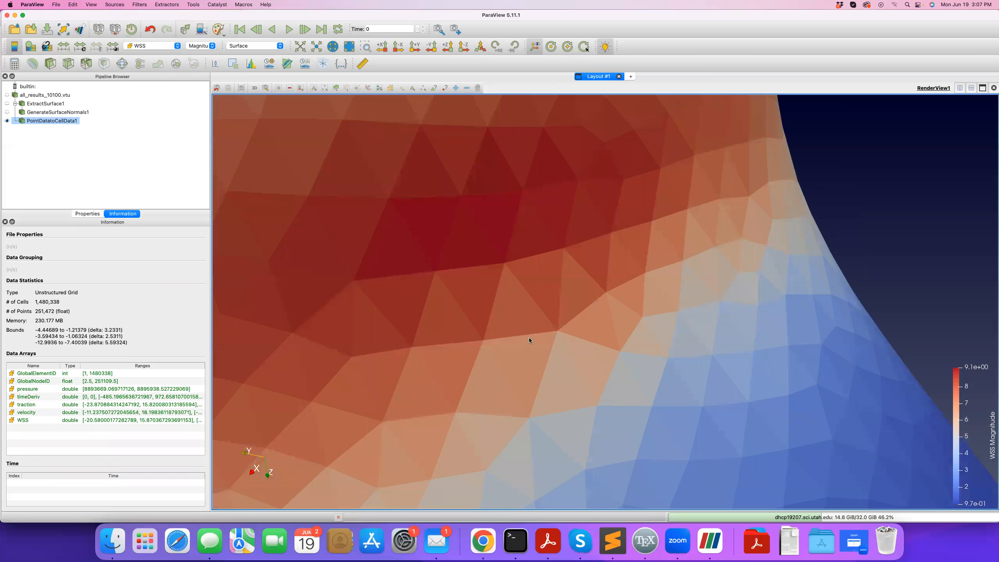
# Step: Display the cell-data result as Surface With Edges and inspect the coloring of individual mesh cells
pyautogui.click(255, 46)
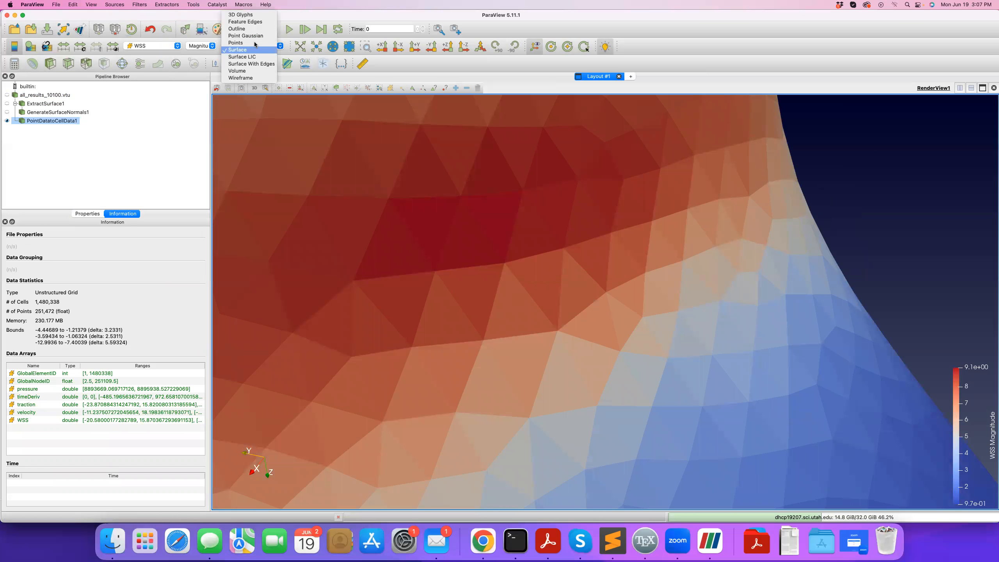
pyautogui.click(255, 64)
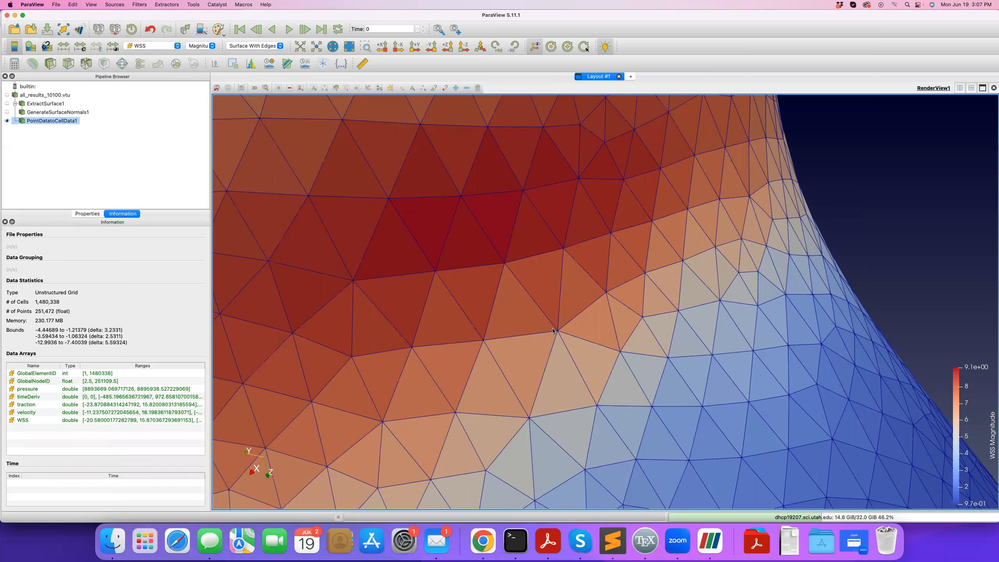
pyautogui.scroll(-2, 492, 313)
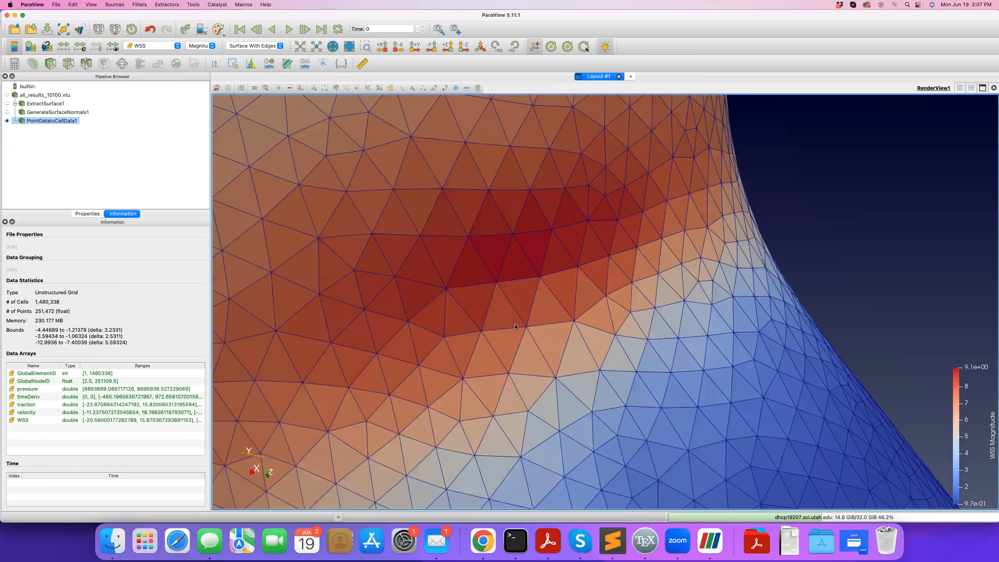
pyautogui.scroll(-5, 543, 272)
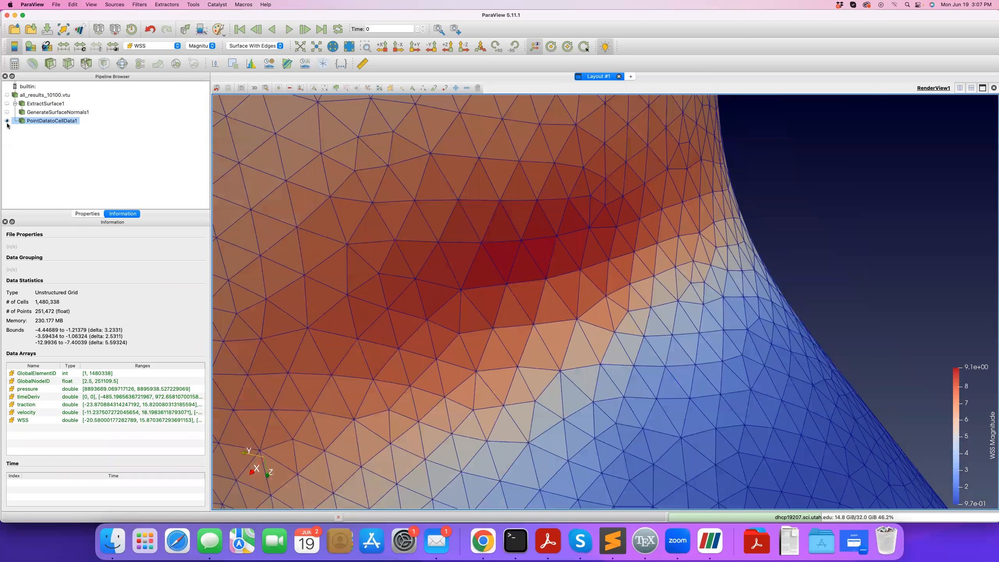
# Step: Hide PointDatatoCellData1, show all_results_10100.vtu instead, and color it by WSS magnitude
pyautogui.click(7, 123)
pyautogui.click(7, 95)
pyautogui.click(39, 95)
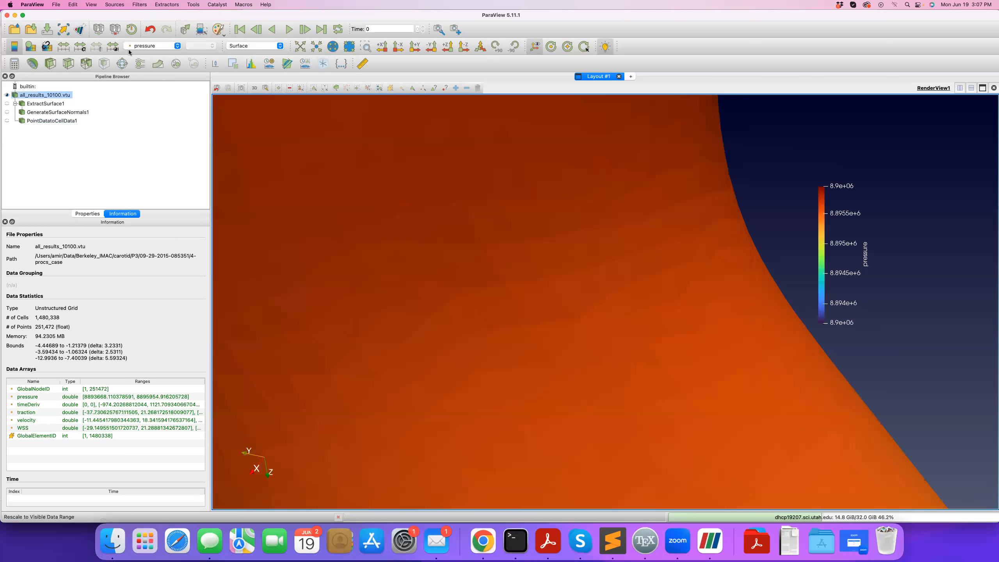
pyautogui.click(149, 48)
pyautogui.click(151, 38)
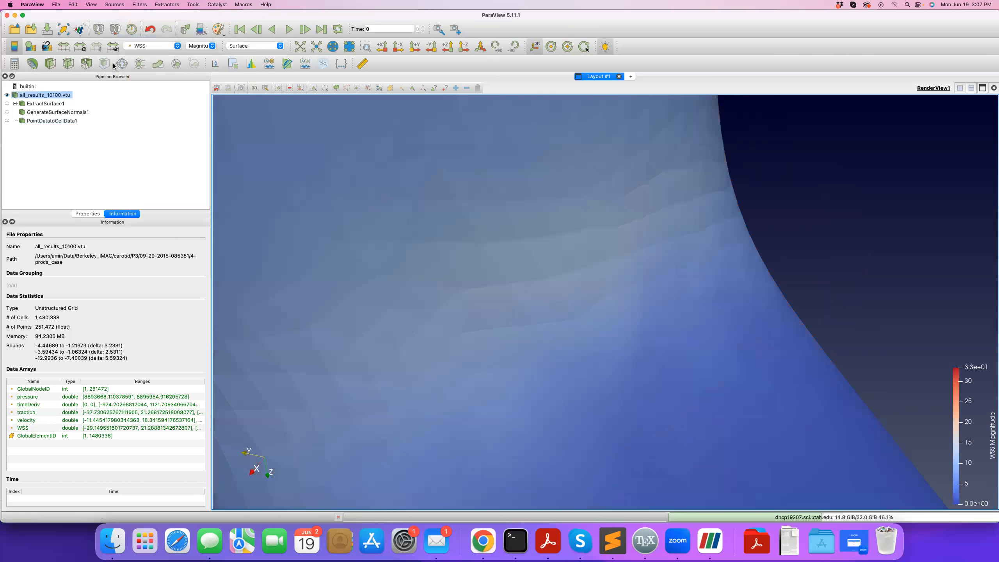
# Step: Rescale the WSS colors of all_results_10100.vtu to the visible data range and inspect the point-data coloring along the upper vessel
pyautogui.click(114, 48)
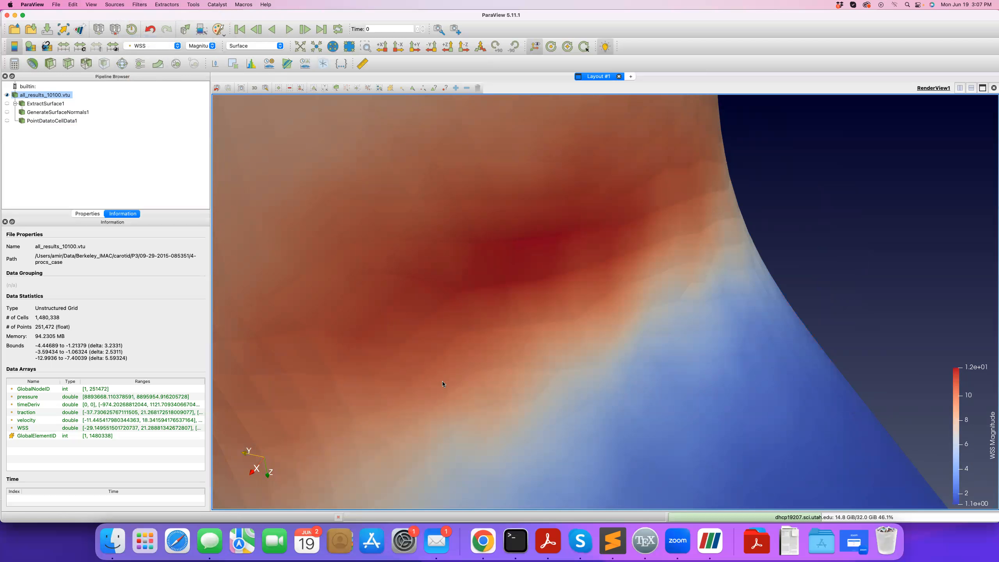
pyautogui.scroll(-3, 283, 173)
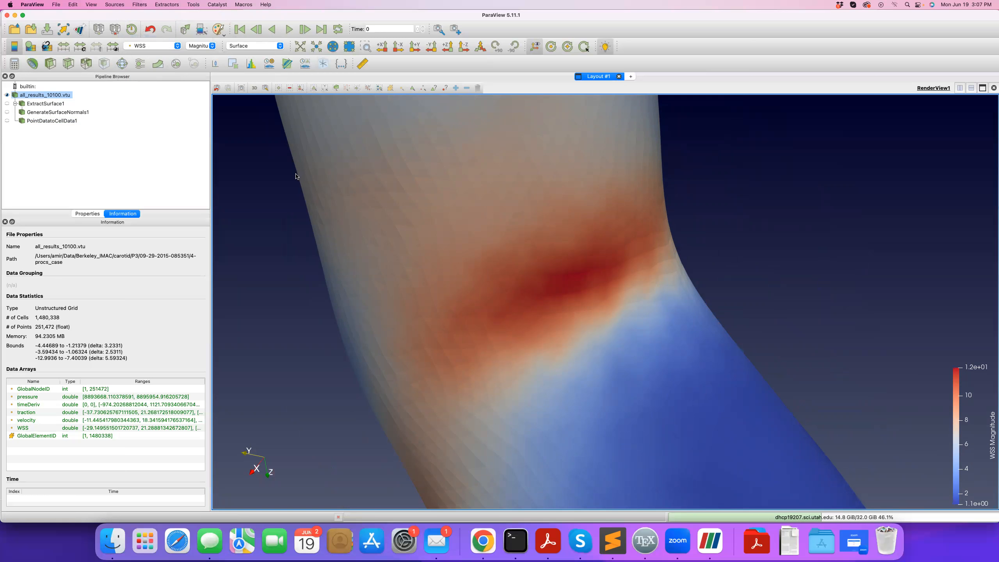
pyautogui.scroll(-10, 296, 176)
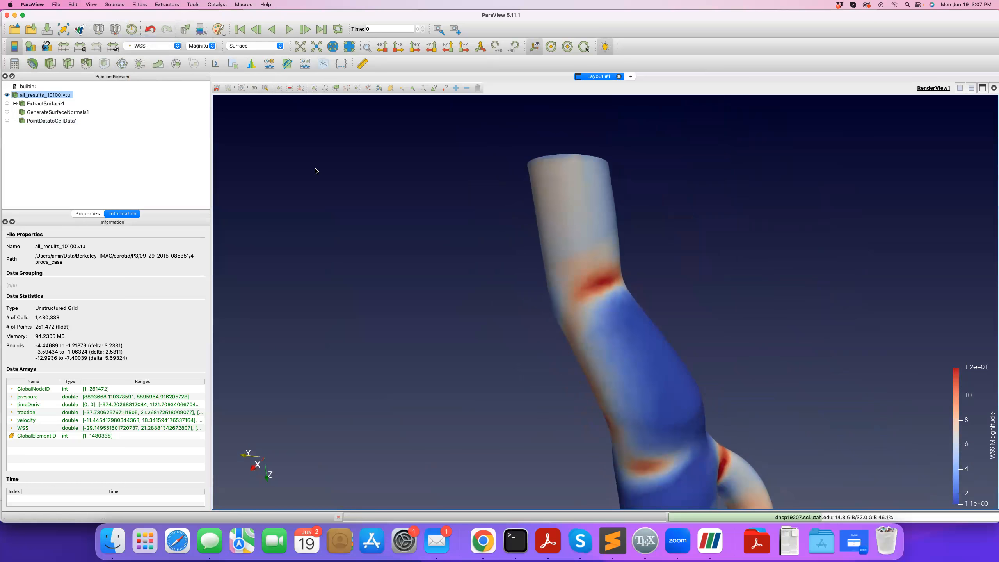
pyautogui.scroll(5, 315, 171)
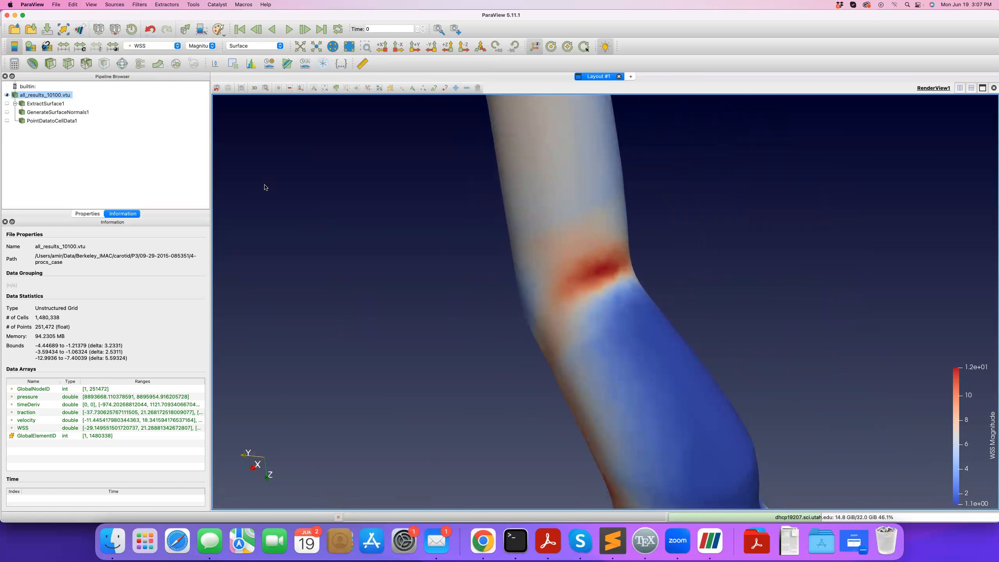
# Step: Color all_results_10100.vtu by pressure
pyautogui.click(143, 44)
pyautogui.click(144, 58)
# Step: Add a Compute Derivatives filter to all_results_10100.vtu and show its properties
pyautogui.click(140, 4)
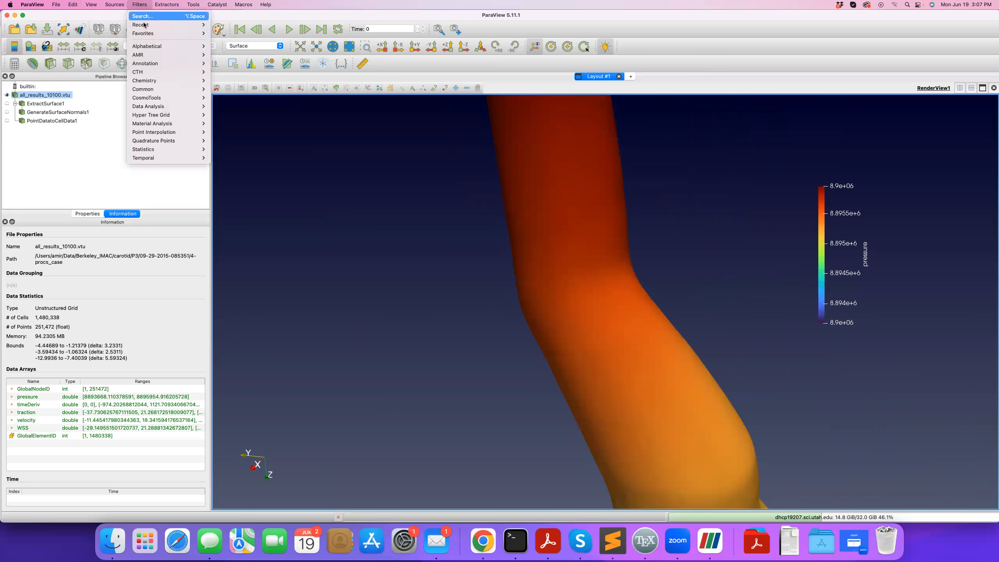
pyautogui.moveTo(154, 45)
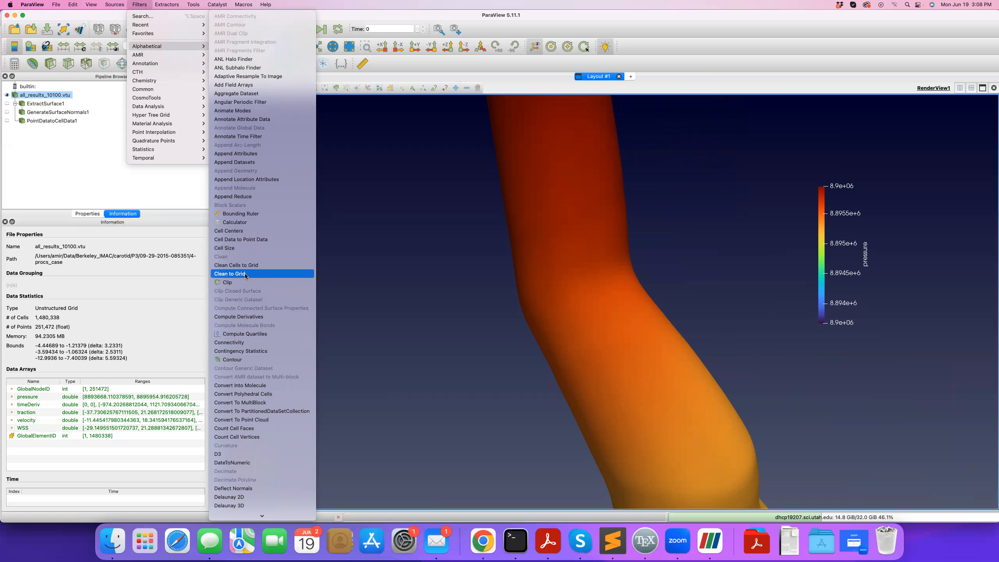
pyautogui.scroll(-1, 240, 338)
pyautogui.scroll(-1, 240, 338)
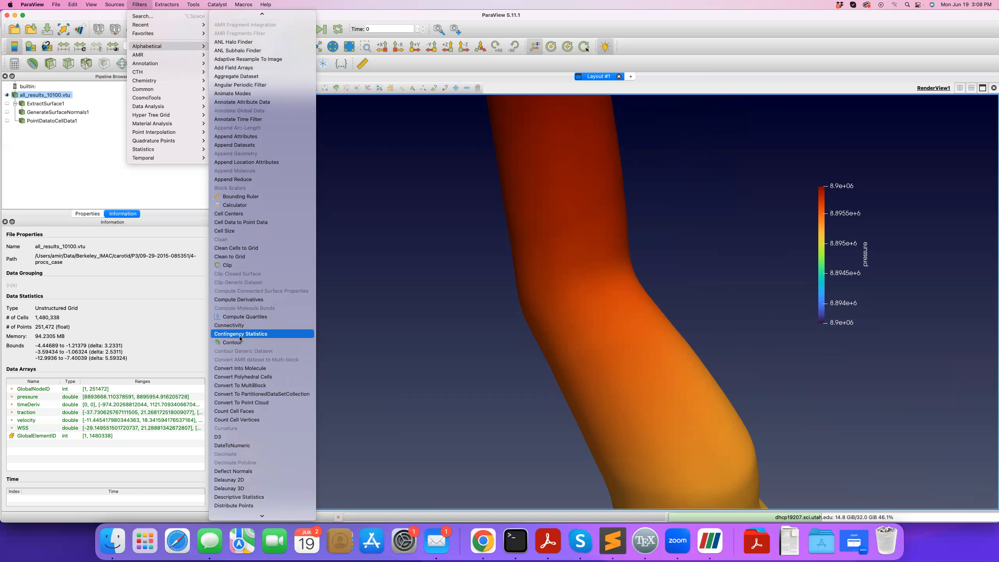
pyautogui.click(239, 299)
pyautogui.click(87, 214)
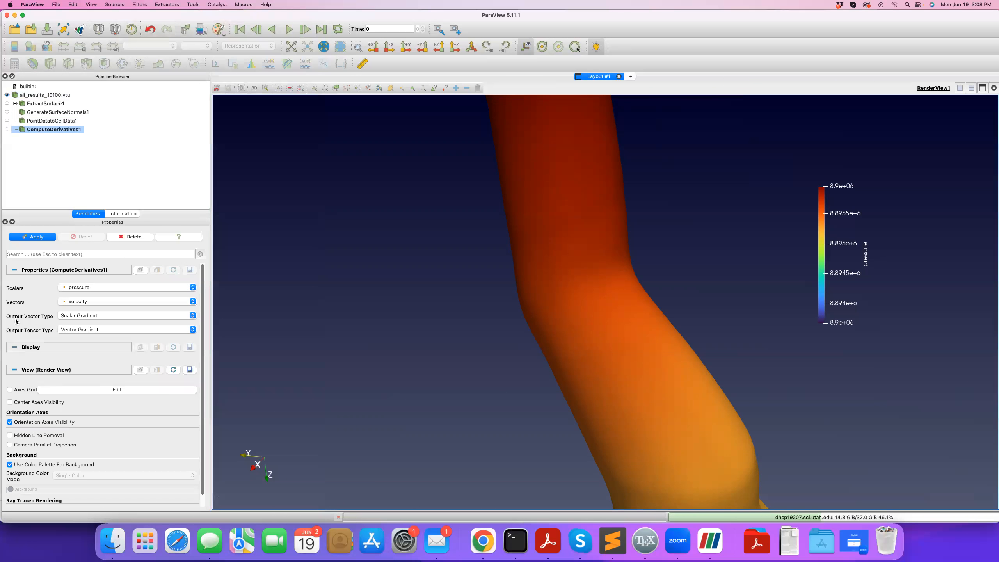
# Step: Review the output vector and output tensor type options of the Compute Derivatives filter and discard the filter unapplied
pyautogui.click(78, 318)
pyautogui.click(79, 317)
pyautogui.click(79, 317)
pyautogui.click(83, 318)
pyautogui.click(86, 331)
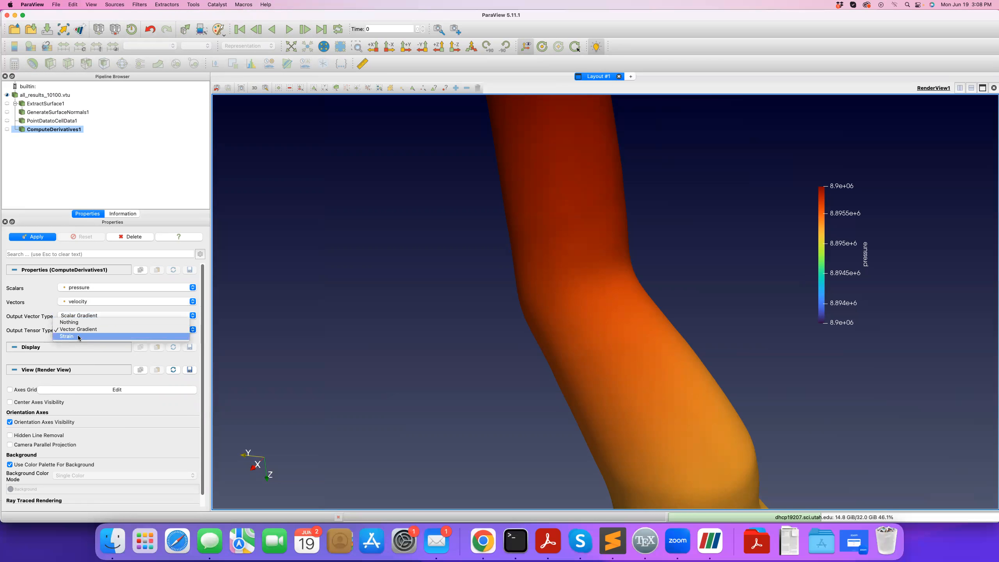
pyautogui.click(35, 334)
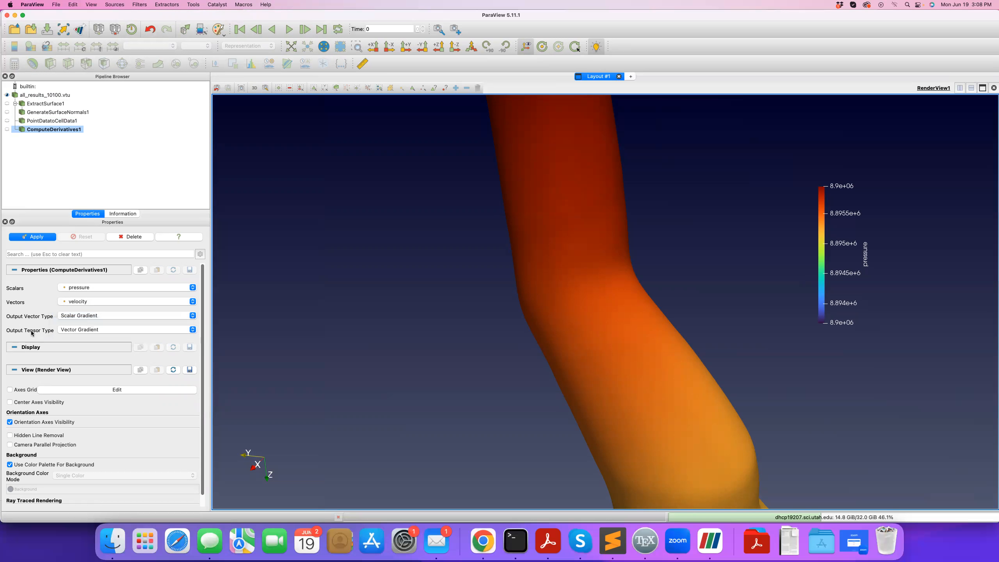
pyautogui.click(69, 325)
pyautogui.click(67, 338)
pyautogui.click(67, 328)
pyautogui.click(68, 325)
pyautogui.click(131, 237)
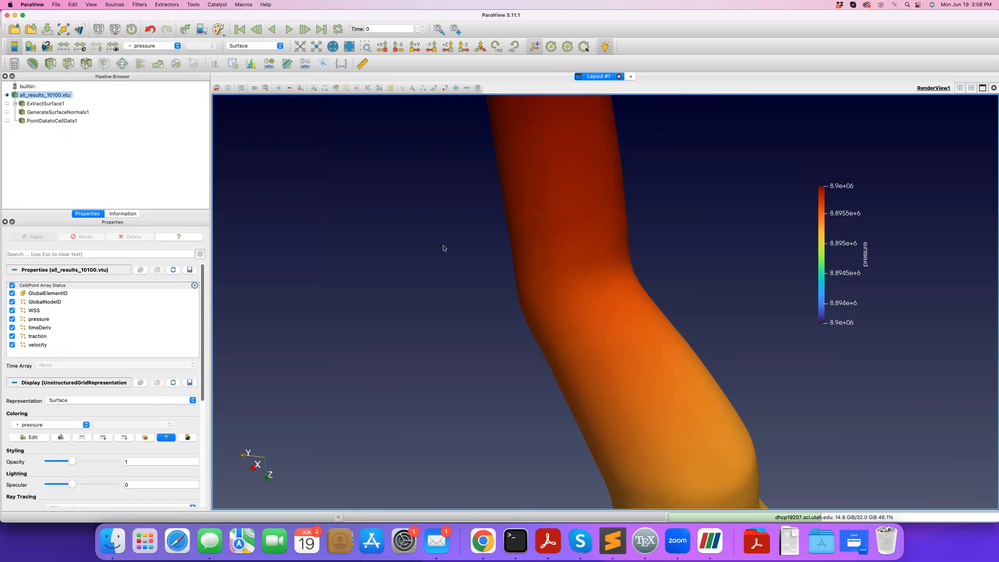
# Step: Delete the PointDatatoCellData1 filter from the pipeline
pyautogui.scroll(-2, 439, 257)
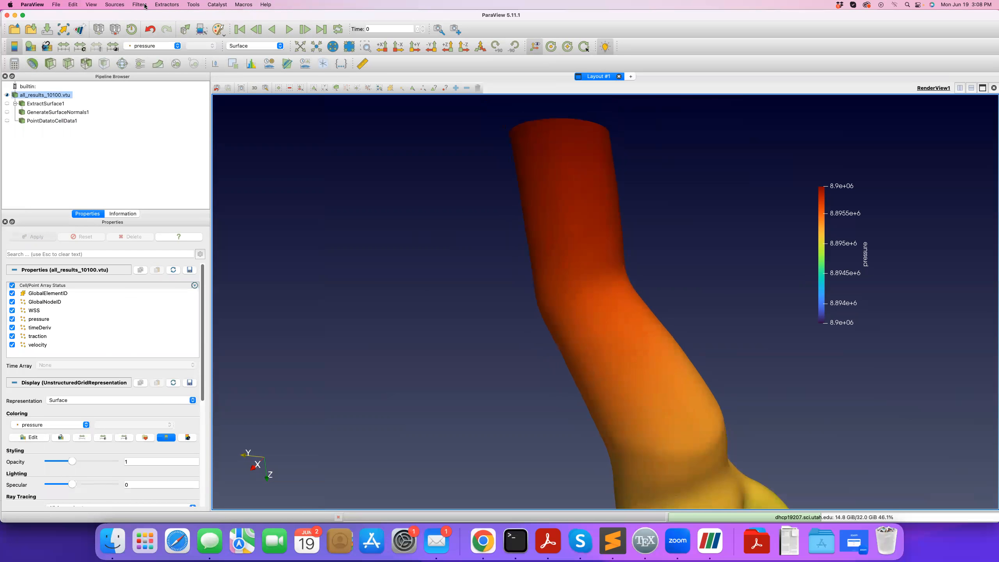
pyautogui.click(57, 133)
pyautogui.click(41, 120)
pyautogui.click(123, 236)
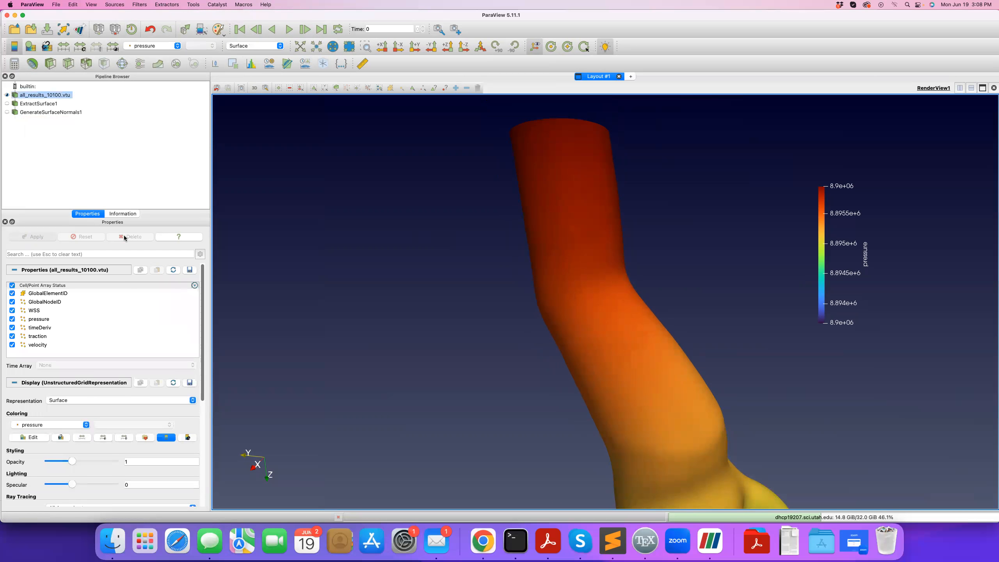
# Step: Show GenerateSurfaceNormals1 in the render view and hide all_results_10100.vtu
pyautogui.click(44, 112)
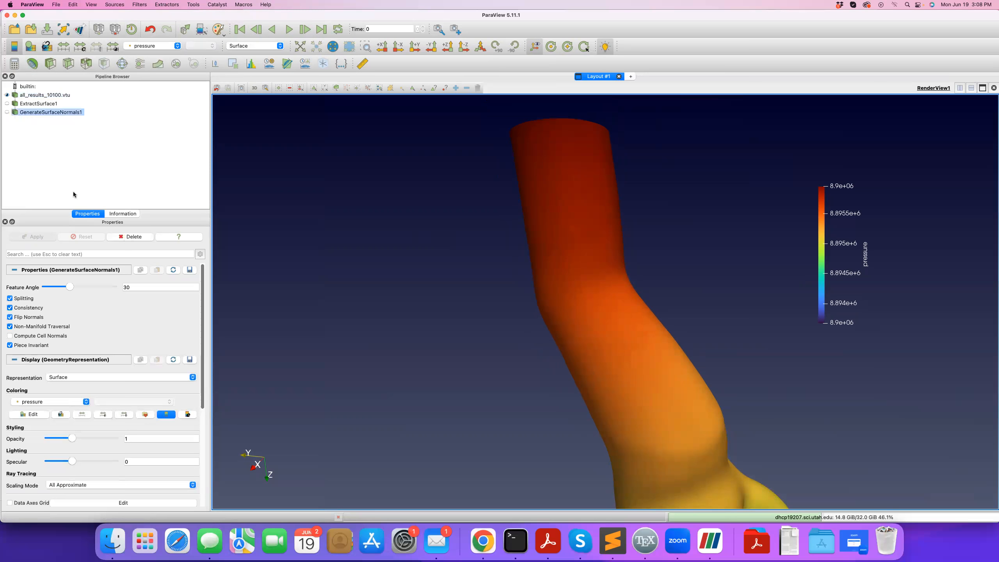
pyautogui.click(7, 112)
pyautogui.scroll(-5, 598, 329)
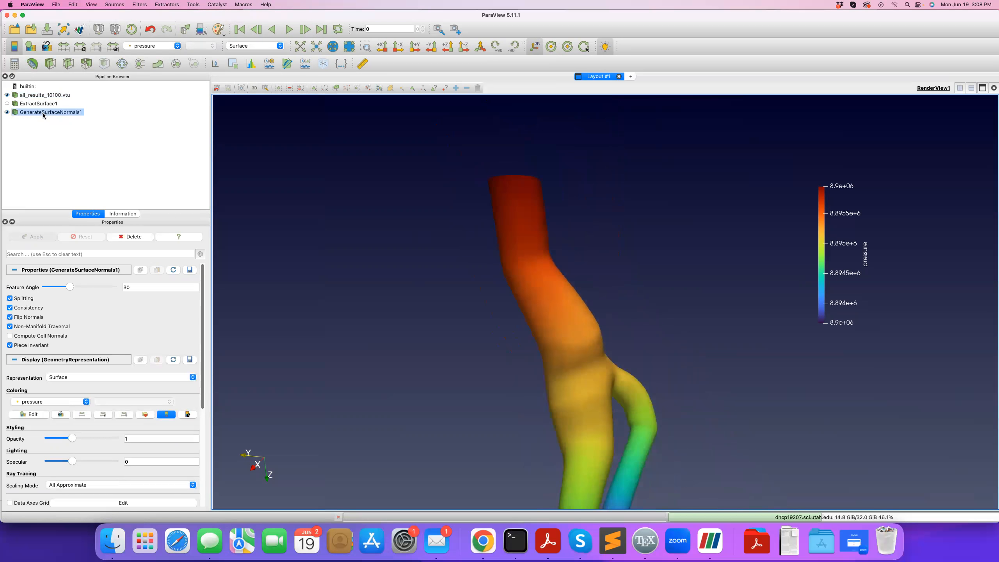
pyautogui.click(40, 104)
pyautogui.click(7, 95)
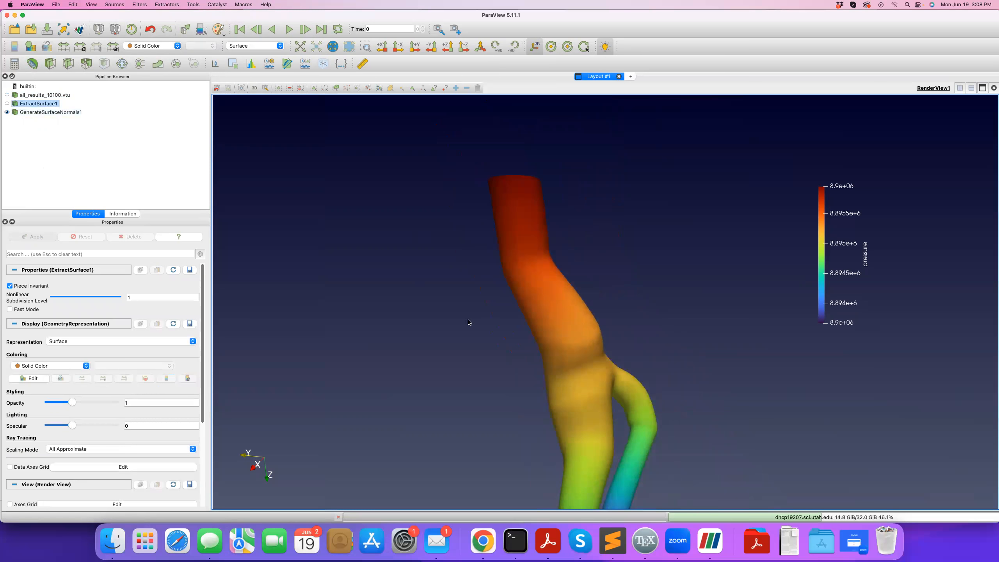
pyautogui.moveTo(469, 320); pyautogui.dragTo(420, 274, button='middle')
# Step: Apply a Connectivity filter to GenerateSurfaceNormals1, extracting all regions with Color Regions enabled
pyautogui.click(60, 113)
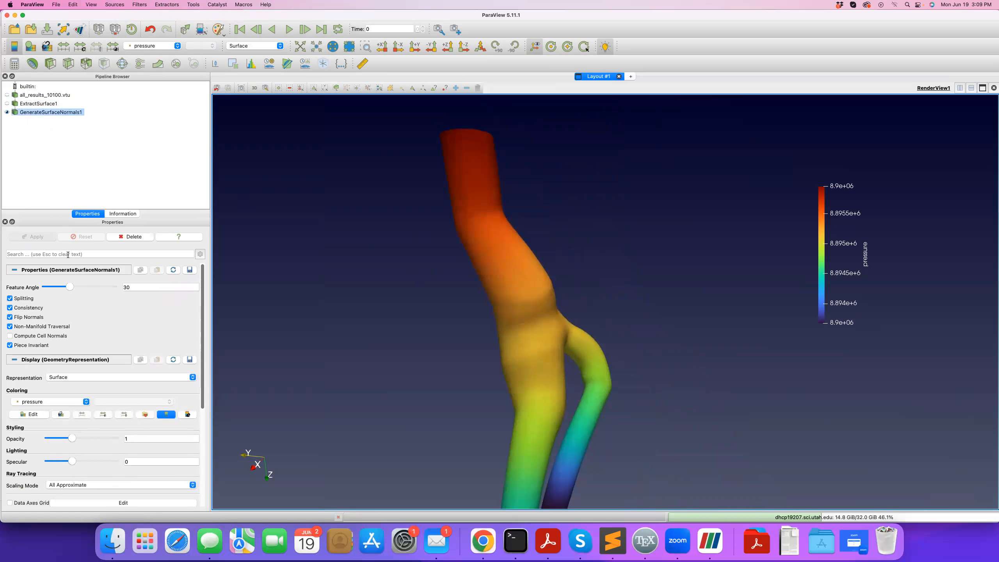
pyautogui.moveTo(418, 275); pyautogui.dragTo(444, 282)
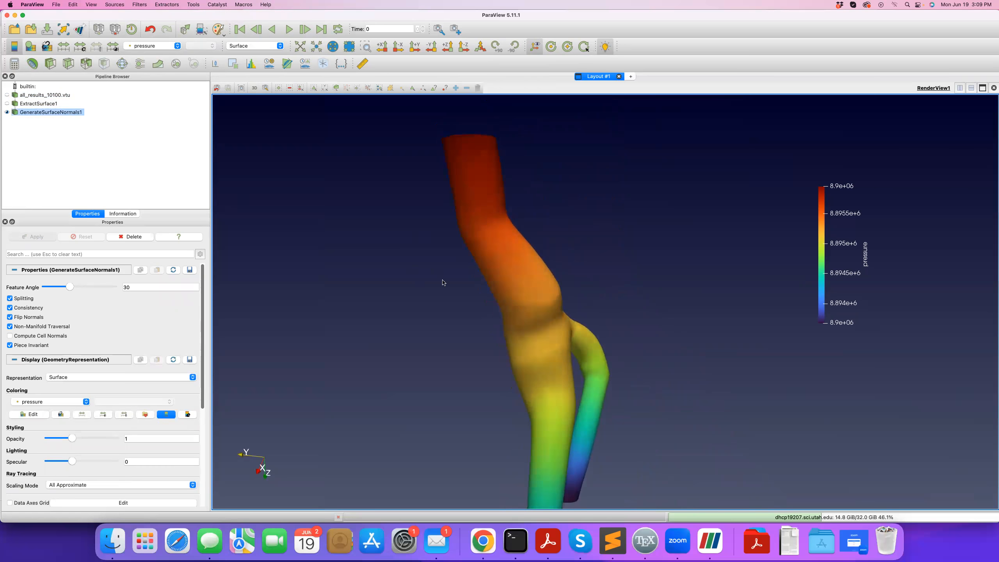
pyautogui.click(110, 4)
pyautogui.moveTo(140, 4)
pyautogui.moveTo(165, 46)
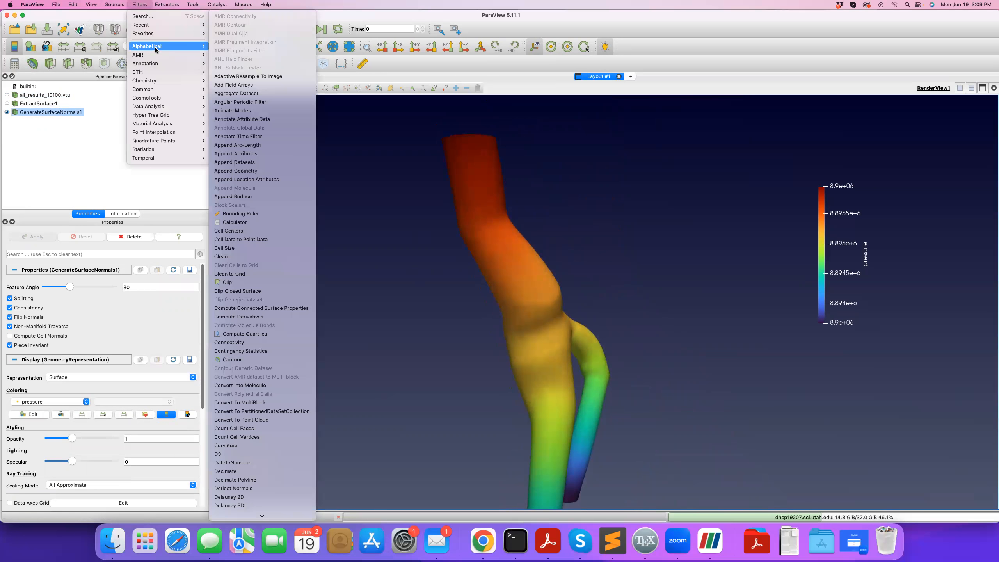
pyautogui.click(218, 343)
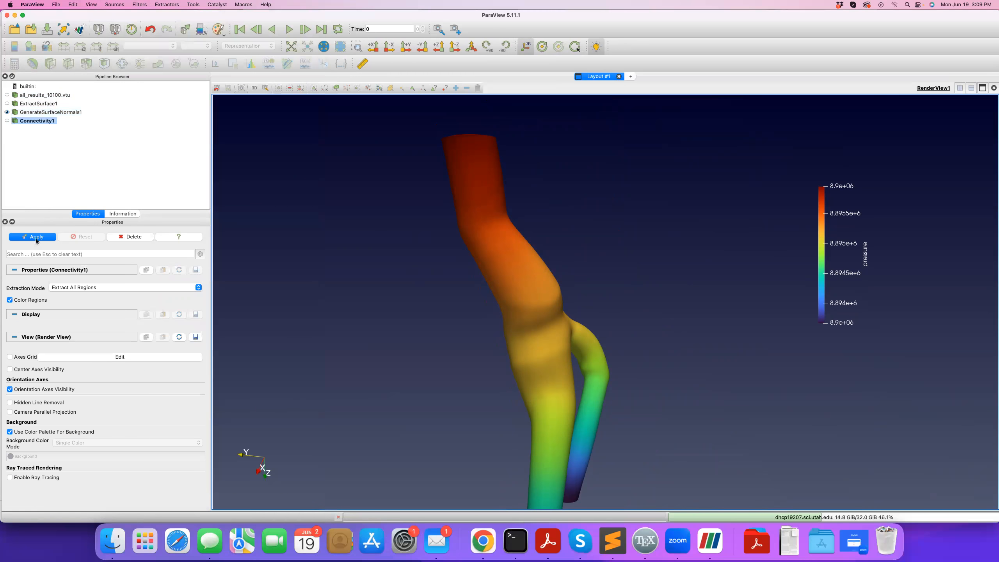
pyautogui.click(35, 238)
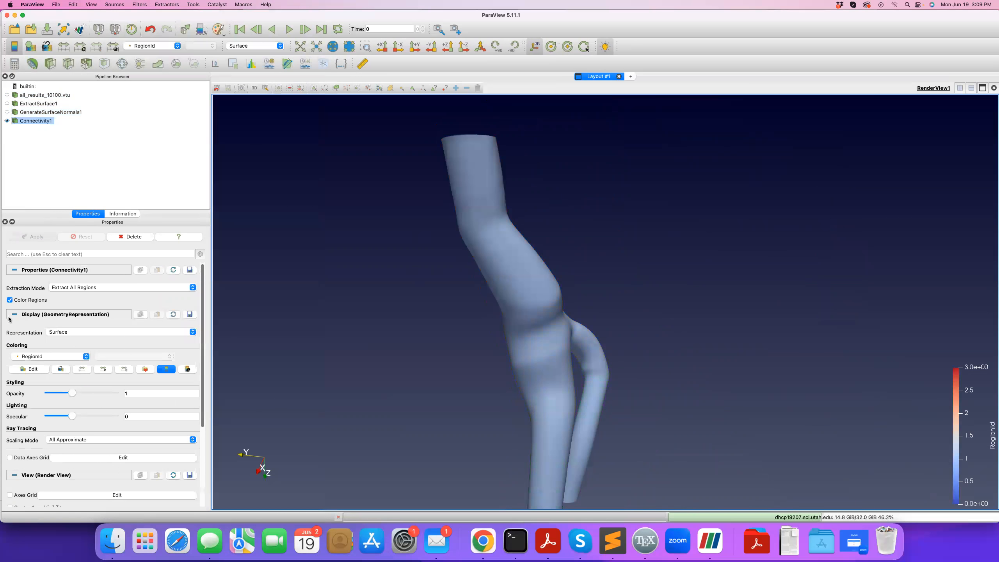
# Step: View the vessel's end caps colored by RegionId and move the color legend closer to the model
pyautogui.moveTo(290, 221); pyautogui.dragTo(464, 356)
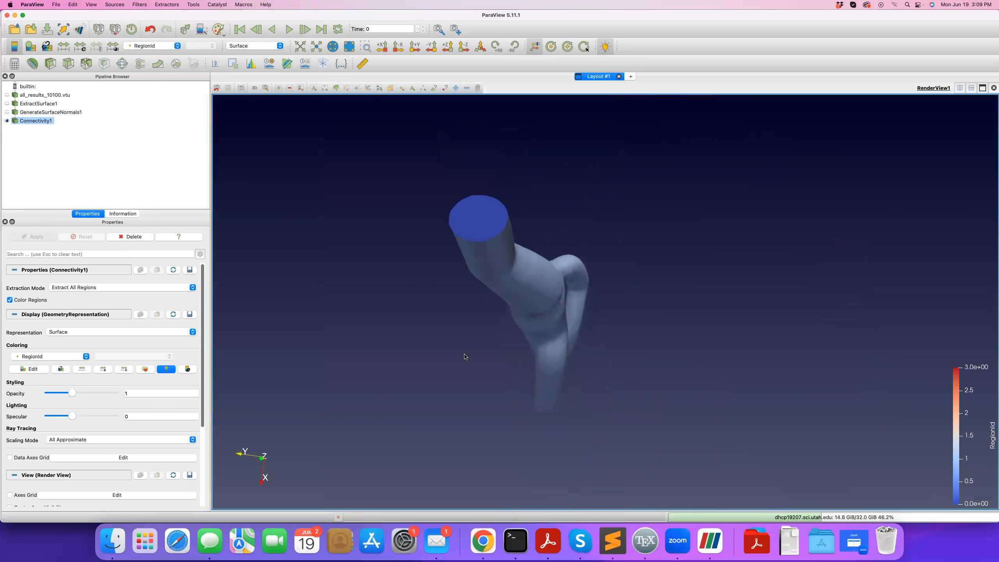
pyautogui.moveTo(424, 284); pyautogui.dragTo(374, 178)
pyautogui.moveTo(326, 205)
pyautogui.mouseDown()
pyautogui.moveTo(332, 222)
pyautogui.moveTo(337, 215)
pyautogui.mouseUp()
pyautogui.moveTo(947, 507); pyautogui.dragTo(713, 396)
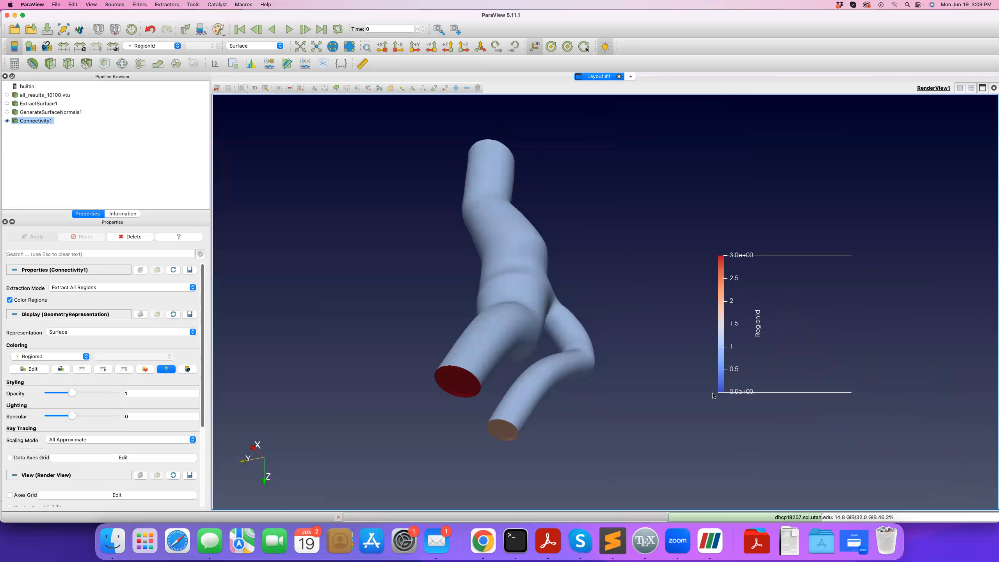
# Step: Compare the RegionId colors of the vessel wall, inlet and outlets with the legend from several angles
pyautogui.moveTo(622, 345); pyautogui.dragTo(620, 346)
pyautogui.moveTo(460, 251); pyautogui.dragTo(456, 343)
pyautogui.moveTo(467, 246); pyautogui.dragTo(451, 199)
pyautogui.moveTo(501, 373); pyautogui.dragTo(460, 331)
pyautogui.moveTo(420, 251); pyautogui.dragTo(385, 311)
# Step: Review the Feature Angle setting and its description for GenerateSurfaceNormals1, the input of Connectivity1
pyautogui.click(41, 125)
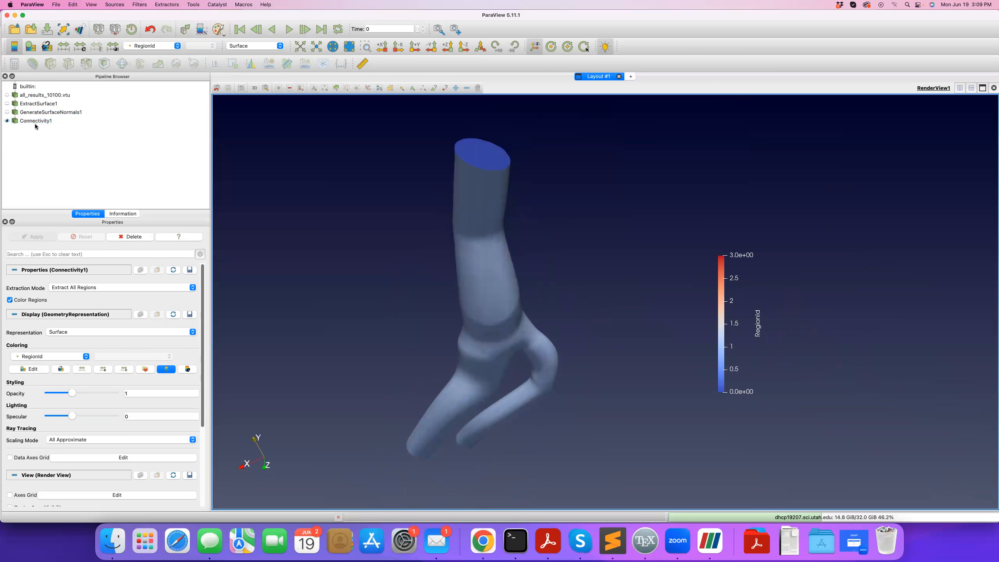
pyautogui.click(82, 120)
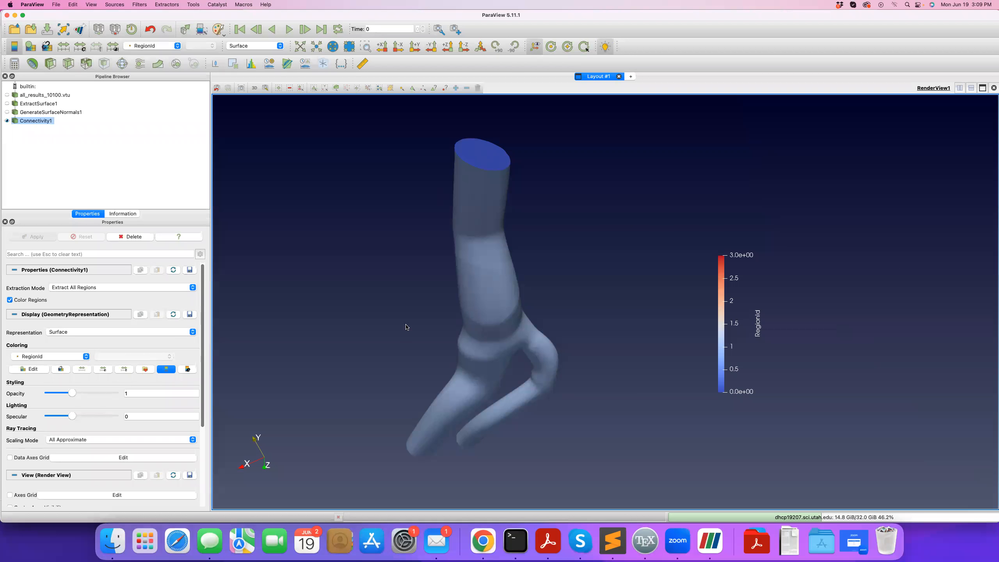
pyautogui.click(42, 113)
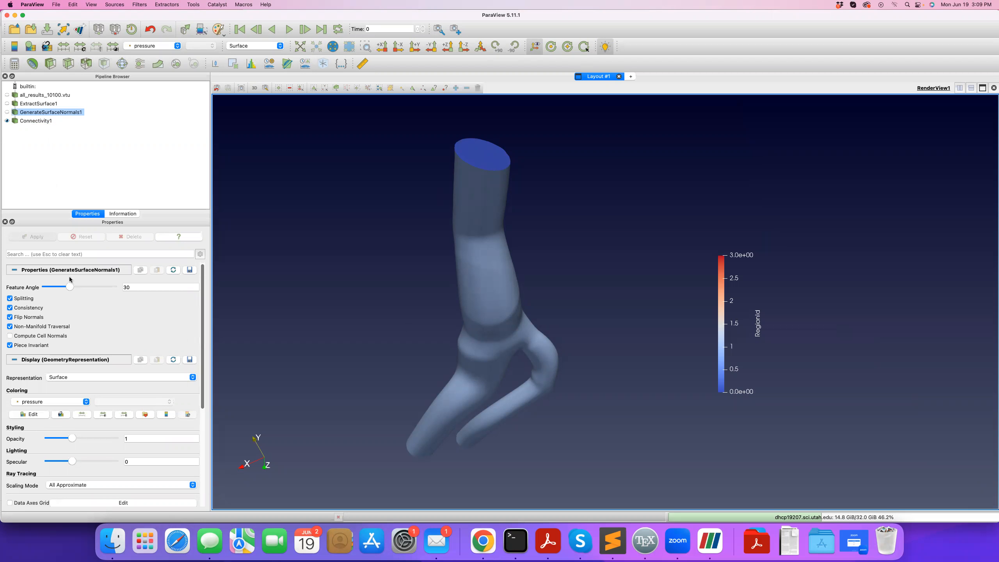
pyautogui.moveTo(78, 291)
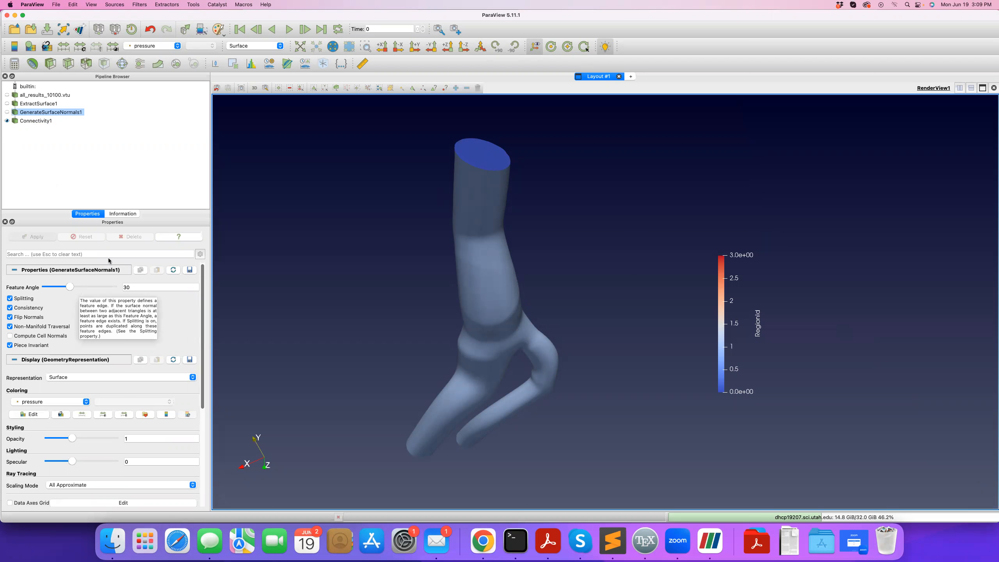
# Step: Apply a Threshold filter to Connectivity1 on RegionId with lower and upper thresholds both set to 3
pyautogui.click(36, 121)
pyautogui.moveTo(412, 256); pyautogui.dragTo(378, 241)
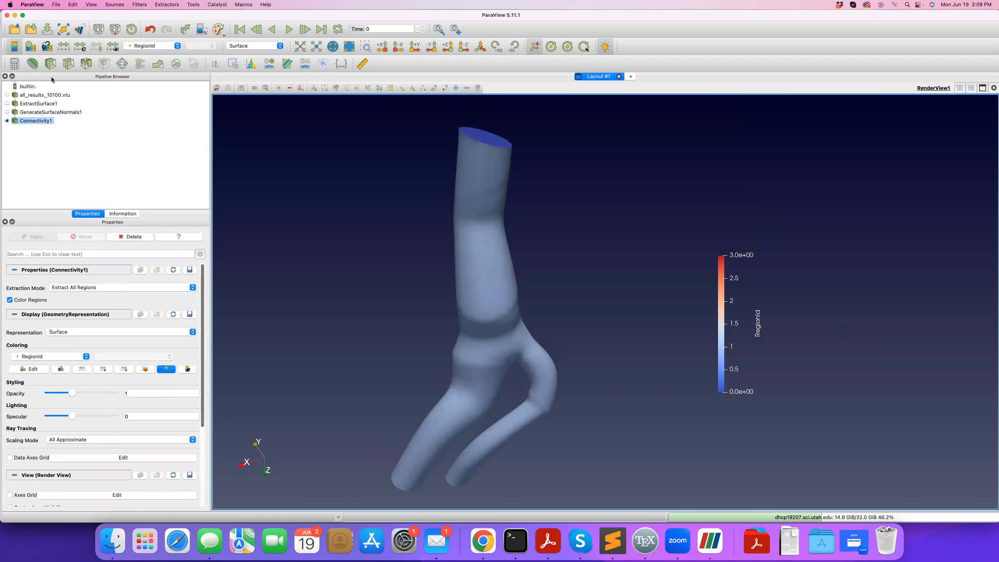
pyautogui.click(86, 64)
pyautogui.doubleClick(127, 301)
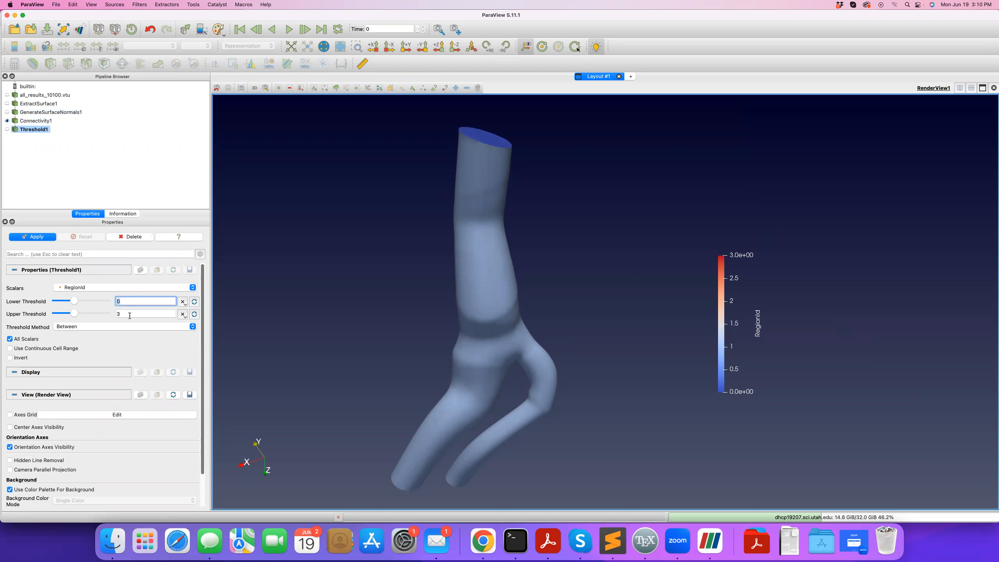
pyautogui.write('3')
pyautogui.doubleClick(130, 314)
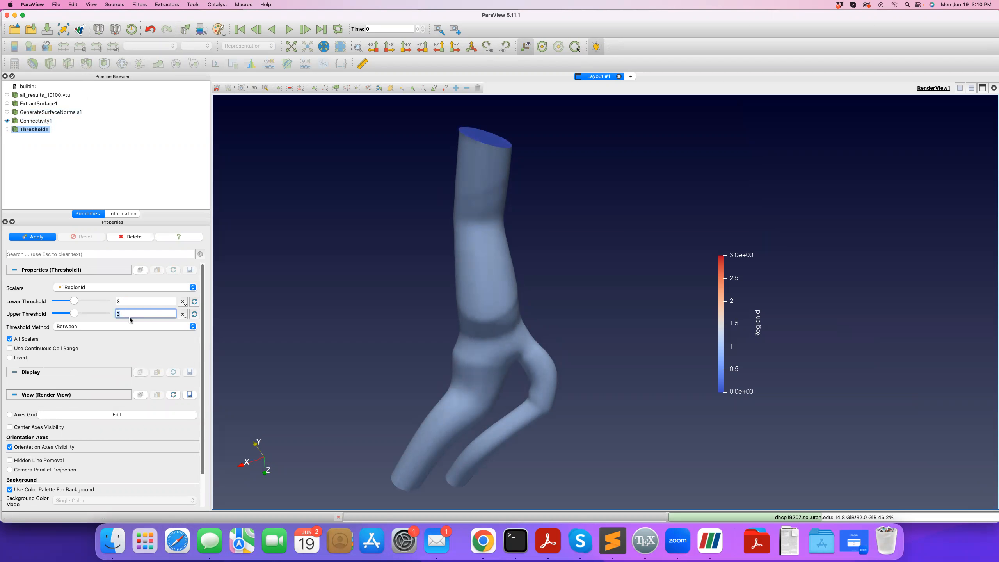
pyautogui.click(39, 237)
# Step: Compare the isolated outlet cap with the full vessel by toggling Connectivity1, and examine the cap alone
pyautogui.click(5, 122)
pyautogui.click(6, 121)
pyautogui.click(6, 121)
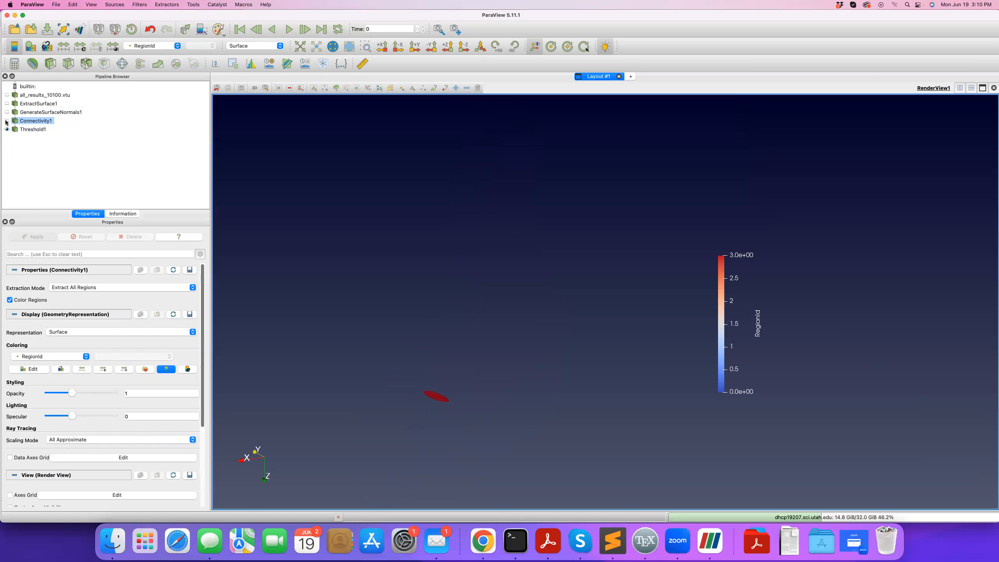
pyautogui.moveTo(413, 385); pyautogui.dragTo(417, 387)
pyautogui.click(34, 130)
pyautogui.moveTo(404, 421)
pyautogui.mouseDown(button='middle')
pyautogui.moveTo(407, 452)
pyautogui.moveTo(412, 403)
pyautogui.mouseUp(button='middle')
pyautogui.scroll(2, 381, 434)
pyautogui.moveTo(382, 431); pyautogui.dragTo(380, 447)
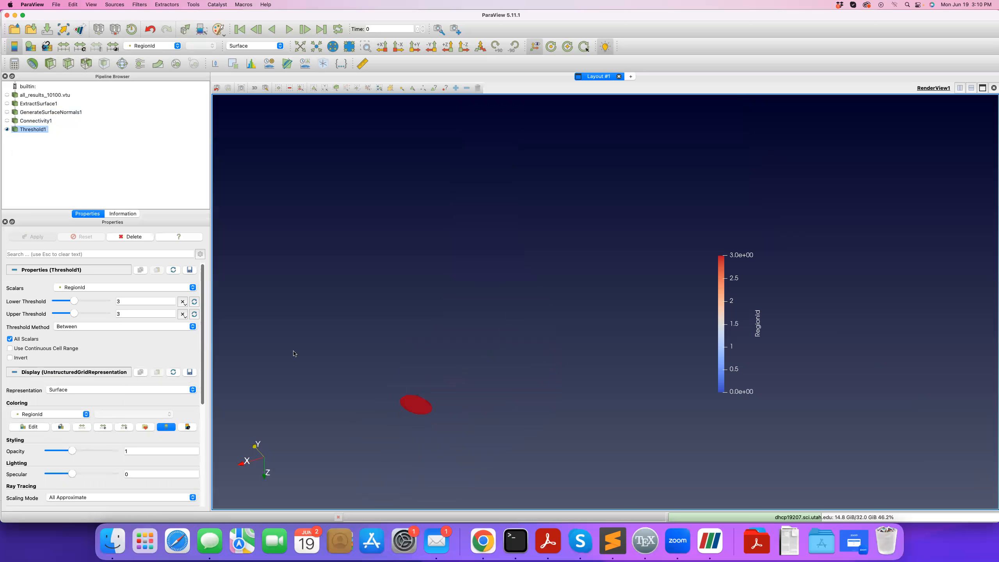
# Step: Review the data statistics and data arrays of Threshold1 for the isolated outlet cap
pyautogui.click(29, 165)
pyautogui.click(134, 215)
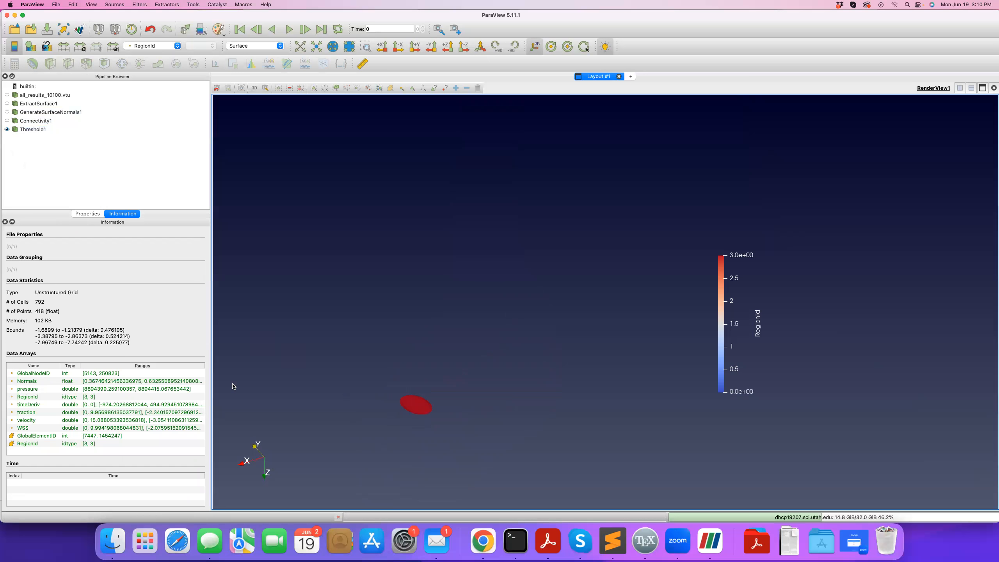
pyautogui.click(30, 129)
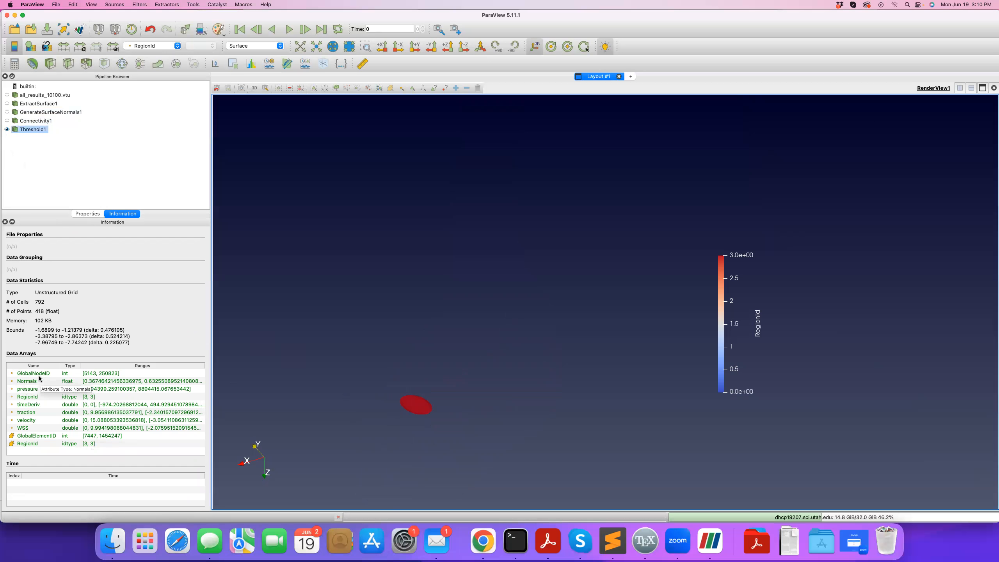
pyautogui.moveTo(394, 413); pyautogui.dragTo(404, 391, button='middle')
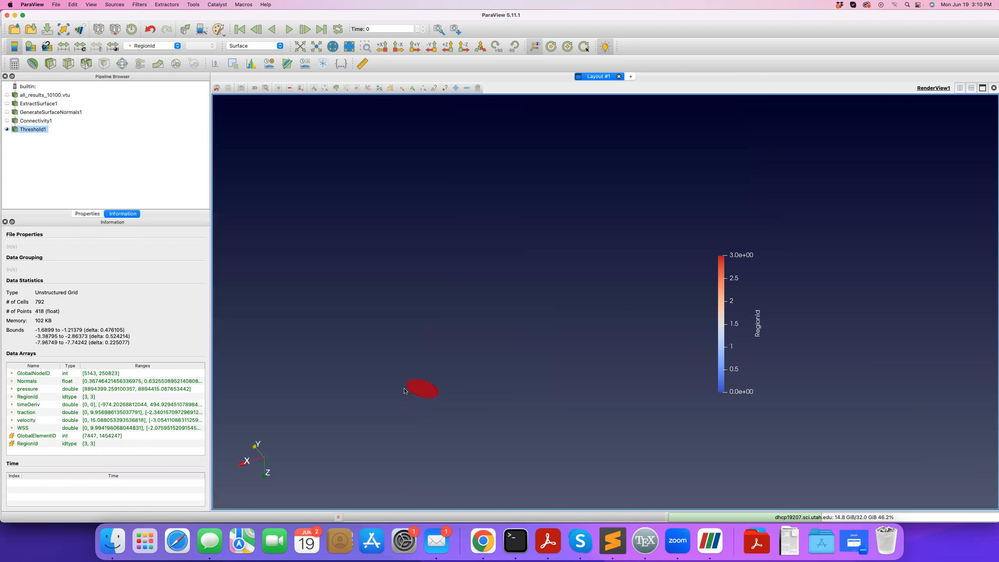
# Step: Display the full vessel from all_results_10100.vtu in place of Threshold1
pyautogui.click(7, 95)
pyautogui.click(7, 129)
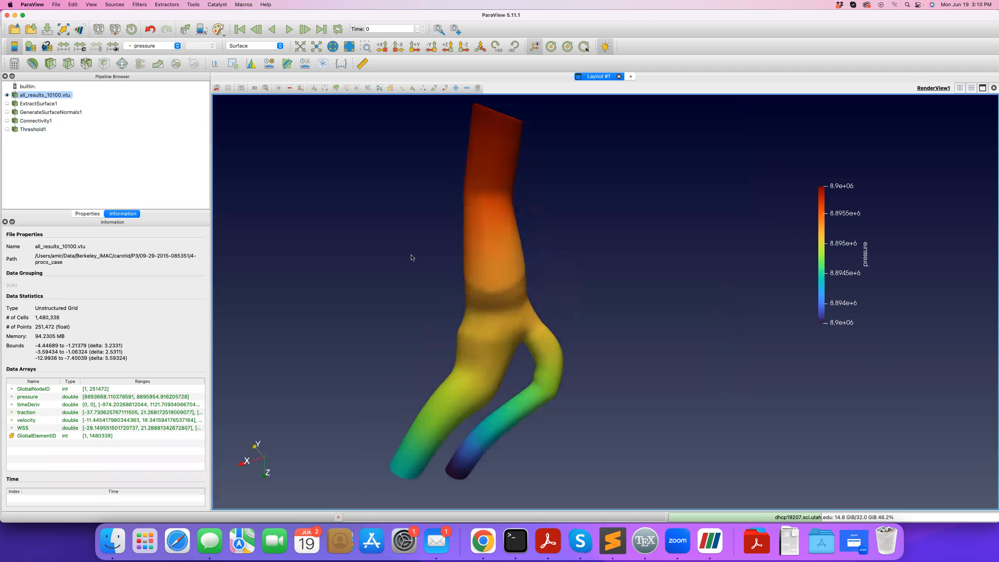
pyautogui.click(140, 4)
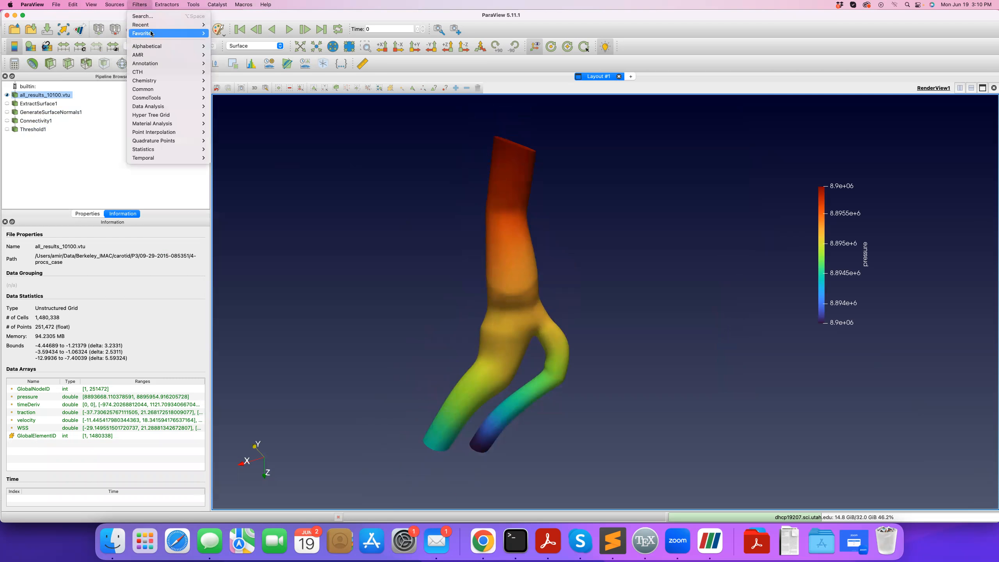
pyautogui.moveTo(157, 46)
pyautogui.click(482, 237)
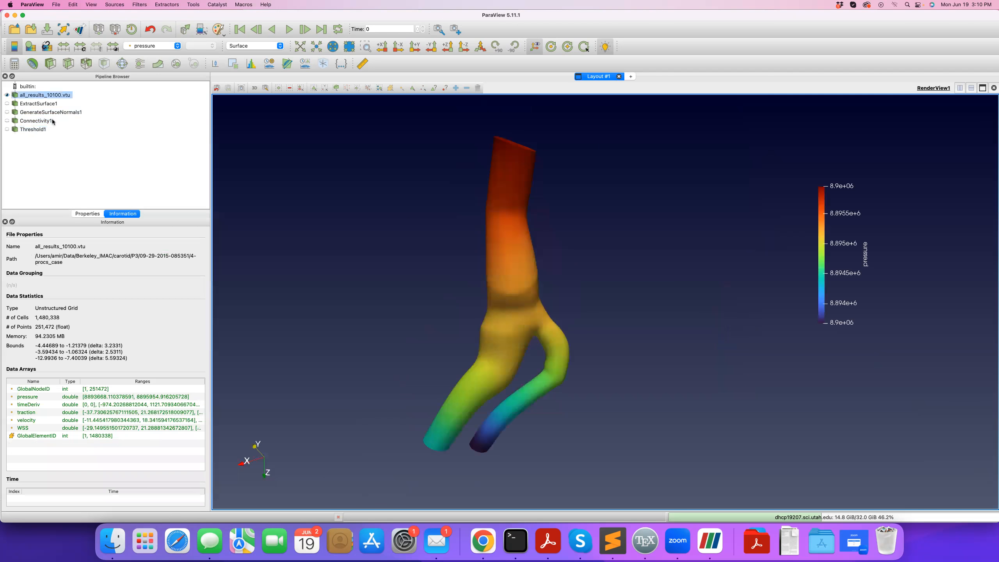
# Step: Display the isolated Threshold1 cap in place of the full vessel and examine it
pyautogui.click(37, 130)
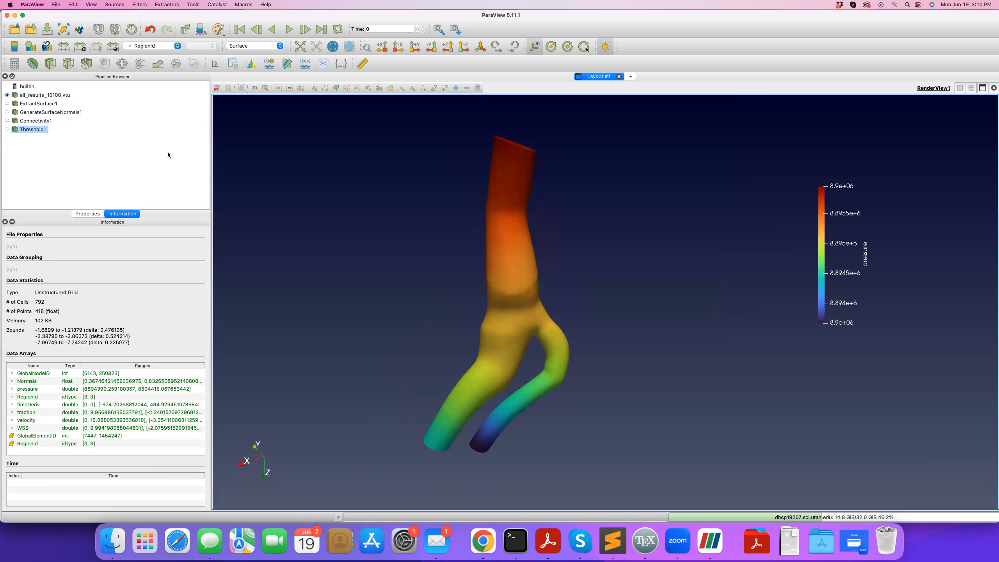
pyautogui.click(7, 130)
pyautogui.click(7, 95)
pyautogui.click(30, 132)
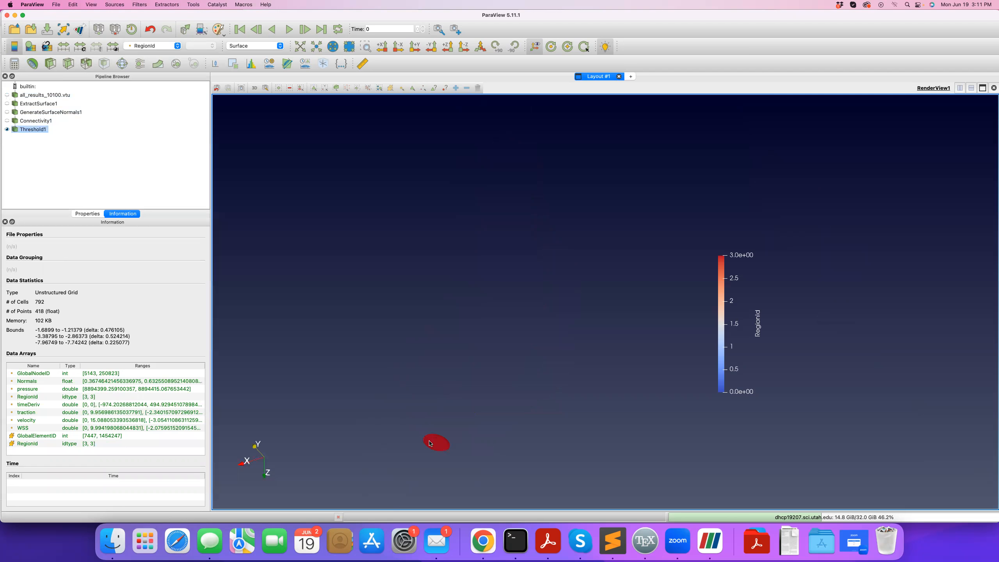
pyautogui.moveTo(433, 443); pyautogui.dragTo(432, 435)
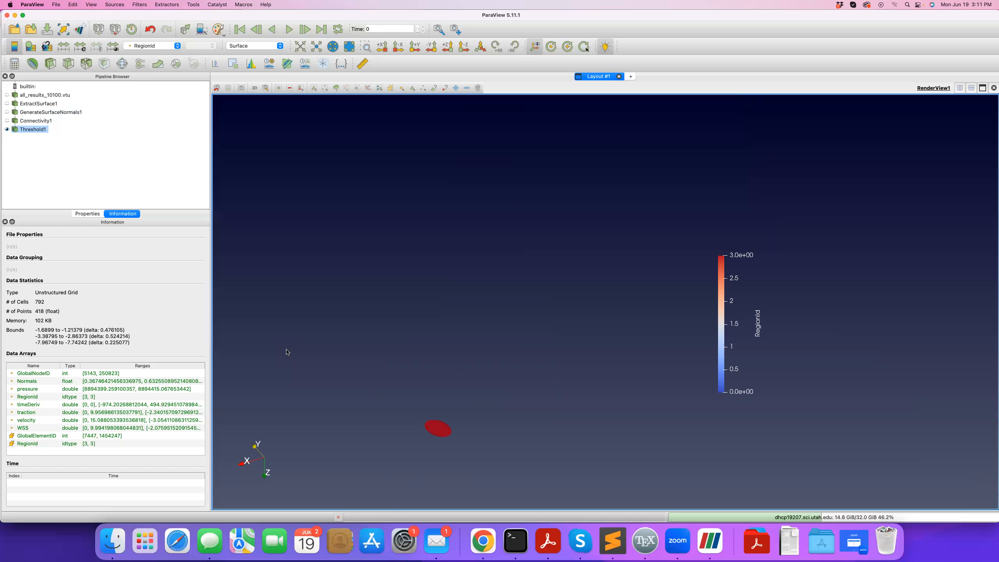
# Step: Display Connectivity1 in place of Threshold1 and review the properties of GenerateSurfaceNormals1
pyautogui.click(7, 129)
pyautogui.click(7, 121)
pyautogui.click(50, 112)
pyautogui.moveTo(410, 237); pyautogui.dragTo(306, 260)
pyautogui.click(88, 214)
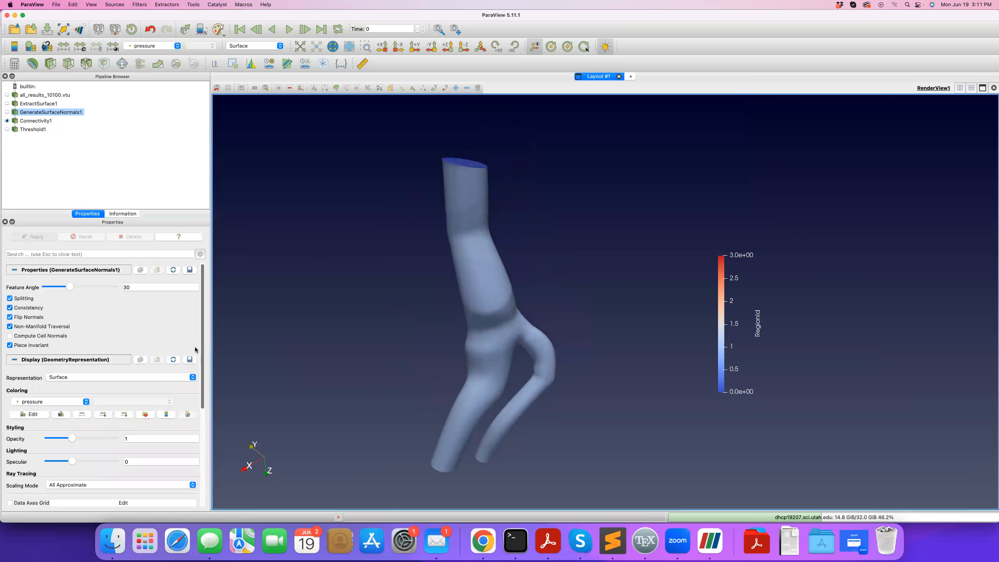
pyautogui.scroll(-3, 198, 351)
pyautogui.scroll(-10, 201, 352)
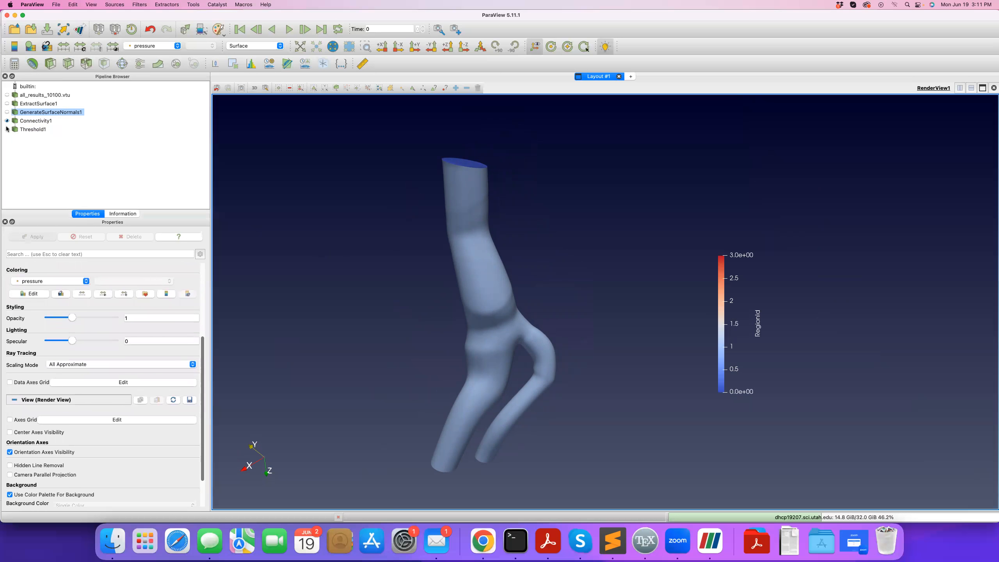
# Step: Display all_results_10100.vtu in place of Connectivity1, with its opacity at 1
pyautogui.click(7, 95)
pyautogui.click(7, 120)
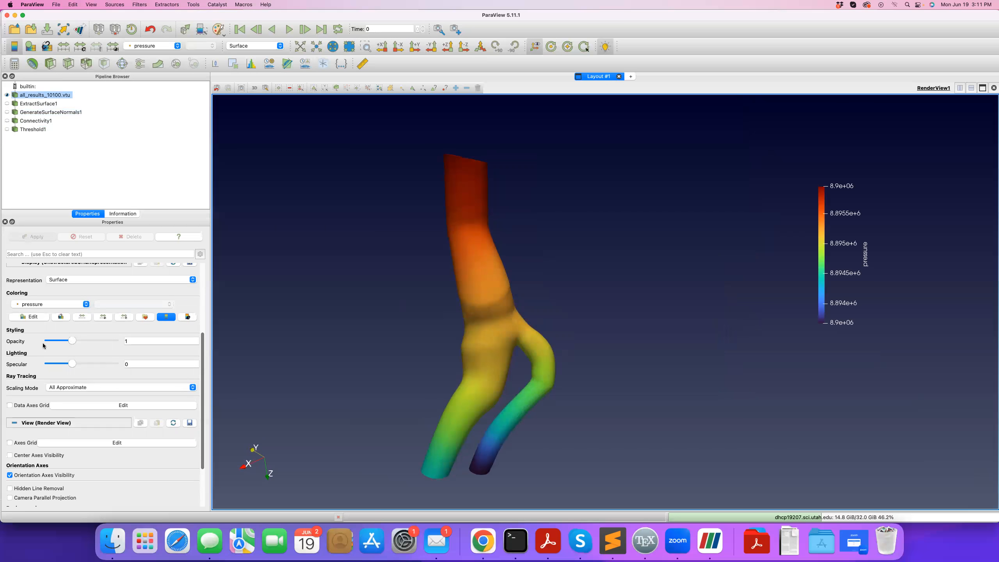
pyautogui.moveTo(72, 340); pyautogui.dragTo(167, 337)
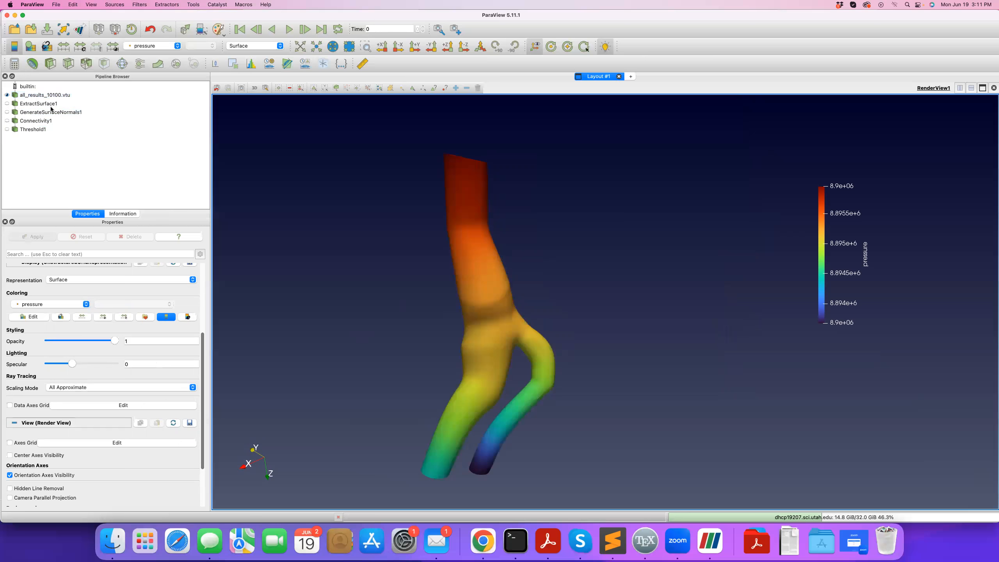
# Step: Slice all_results_10100.vtu with a plane tilted crosswise through the main vessel trunk, its normal nearly along negative Z
pyautogui.click(68, 63)
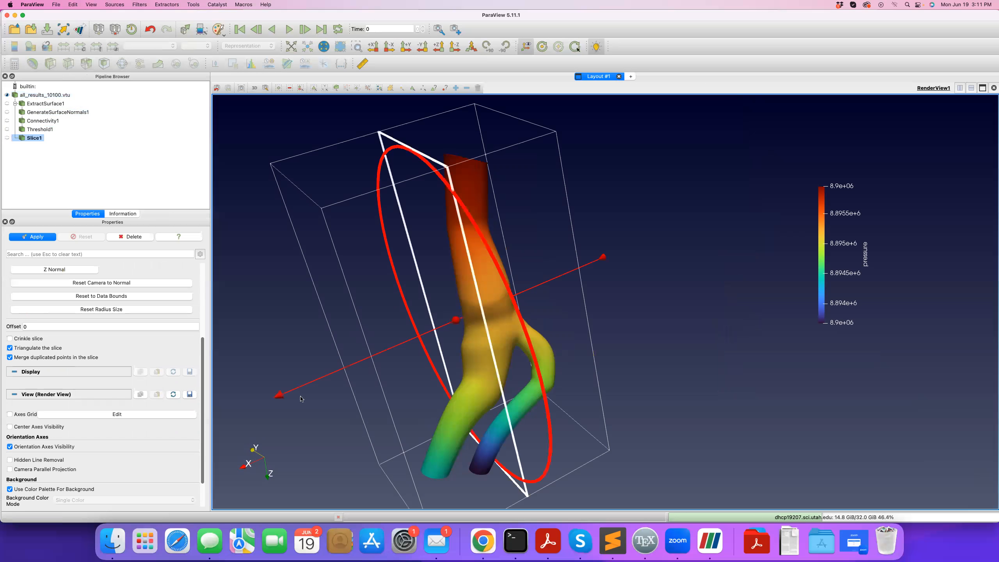
pyautogui.moveTo(282, 396); pyautogui.dragTo(419, 168)
pyautogui.click(33, 237)
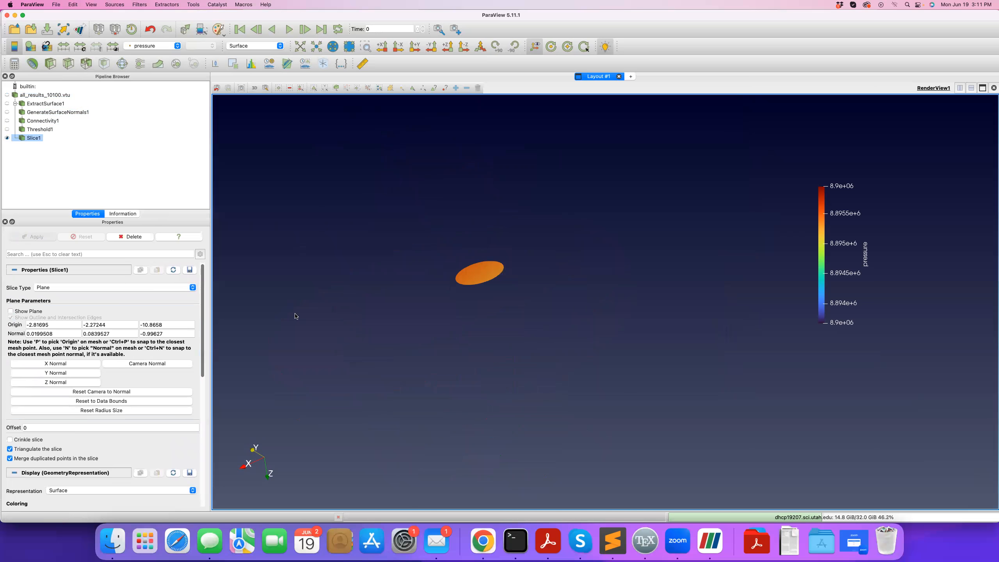
pyautogui.moveTo(435, 313); pyautogui.dragTo(448, 327)
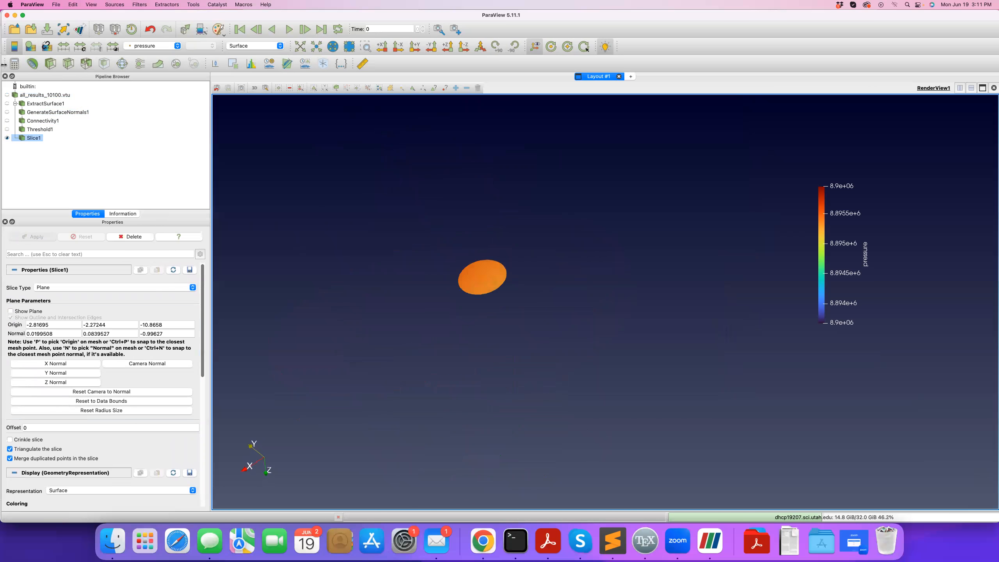
# Step: Display all_results_10100.vtu together with Slice1 and set the vessel's opacity to 0.4 to view the slice inside it
pyautogui.click(6, 94)
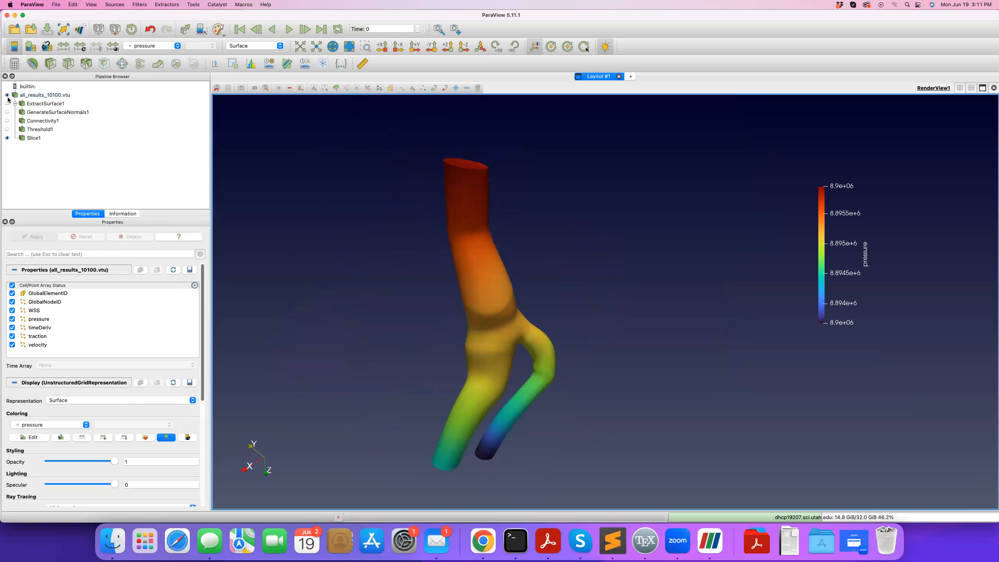
pyautogui.moveTo(492, 338); pyautogui.dragTo(498, 357)
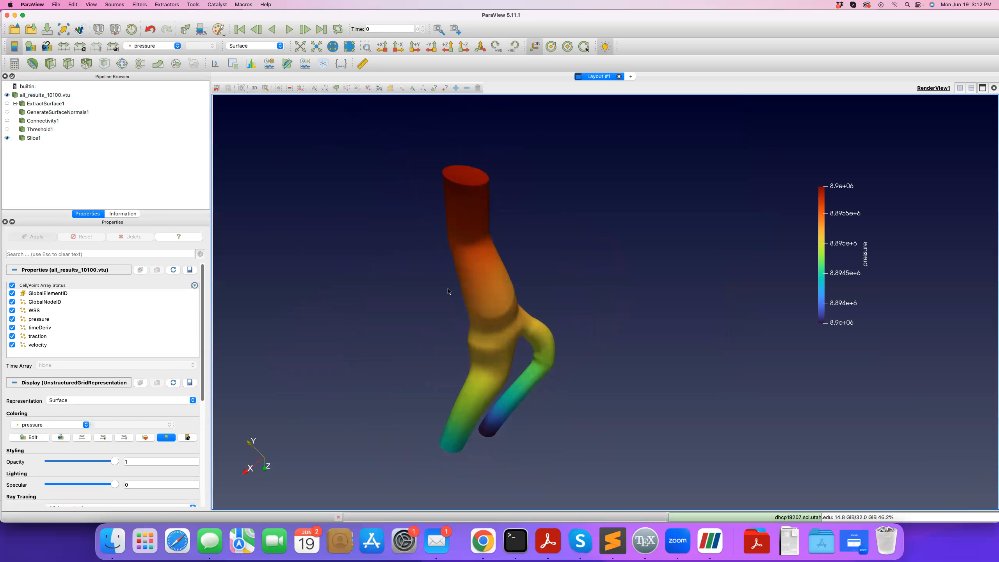
pyautogui.click(49, 95)
pyautogui.scroll(-5, 157, 393)
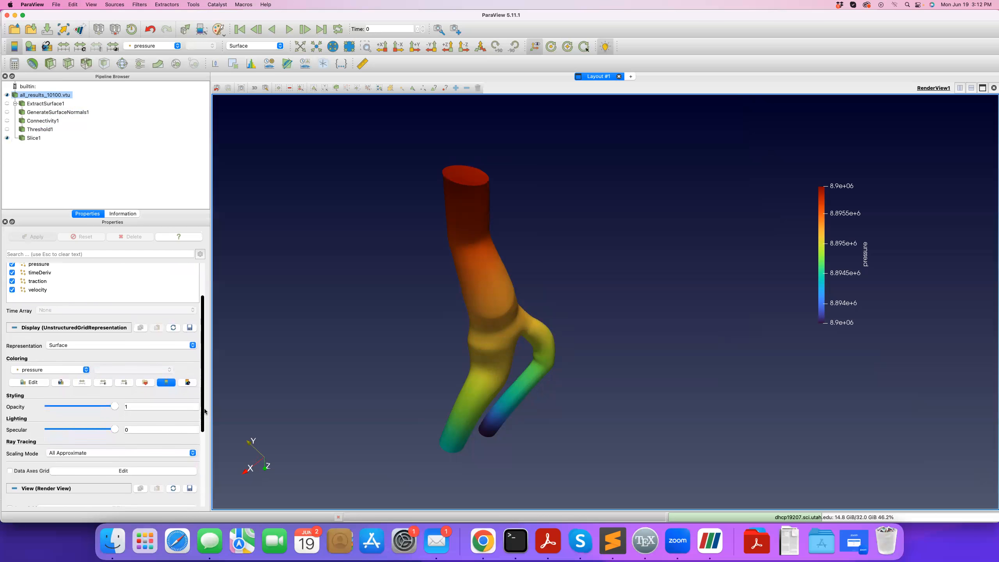
pyautogui.moveTo(114, 397); pyautogui.dragTo(59, 400)
pyautogui.moveTo(446, 378); pyautogui.dragTo(451, 344)
pyautogui.moveTo(62, 398); pyautogui.dragTo(78, 394)
pyautogui.moveTo(460, 383); pyautogui.dragTo(448, 364)
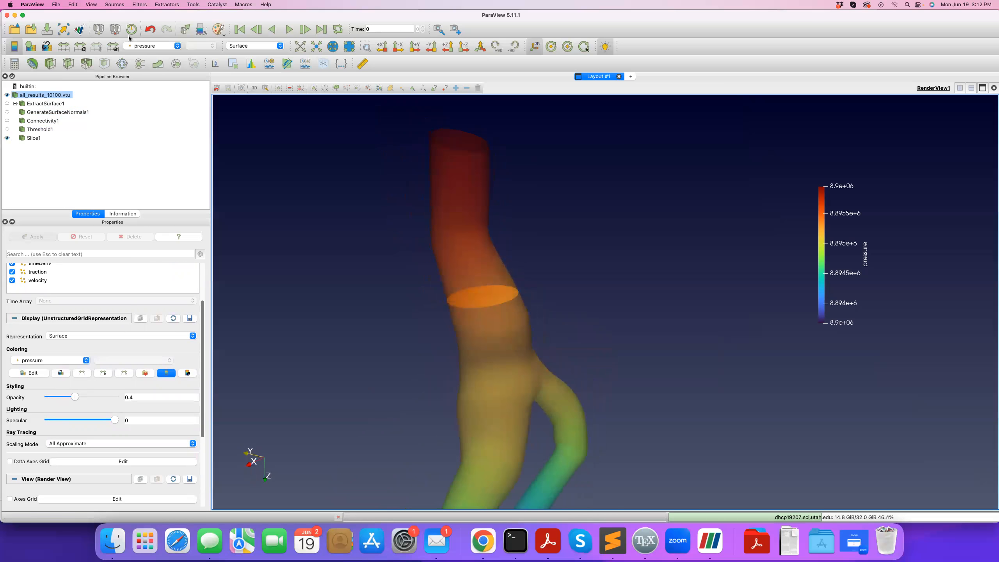
# Step: Color the translucent vessel with Solid Color, view the slice within it, and return the coloring to pressure
pyautogui.click(152, 45)
pyautogui.click(150, 23)
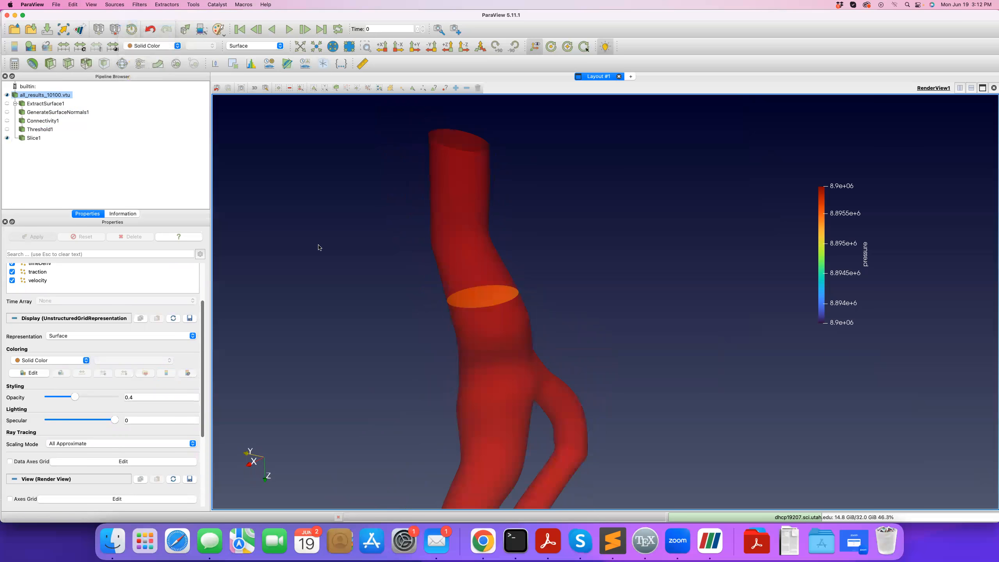
pyautogui.moveTo(317, 245); pyautogui.dragTo(259, 205)
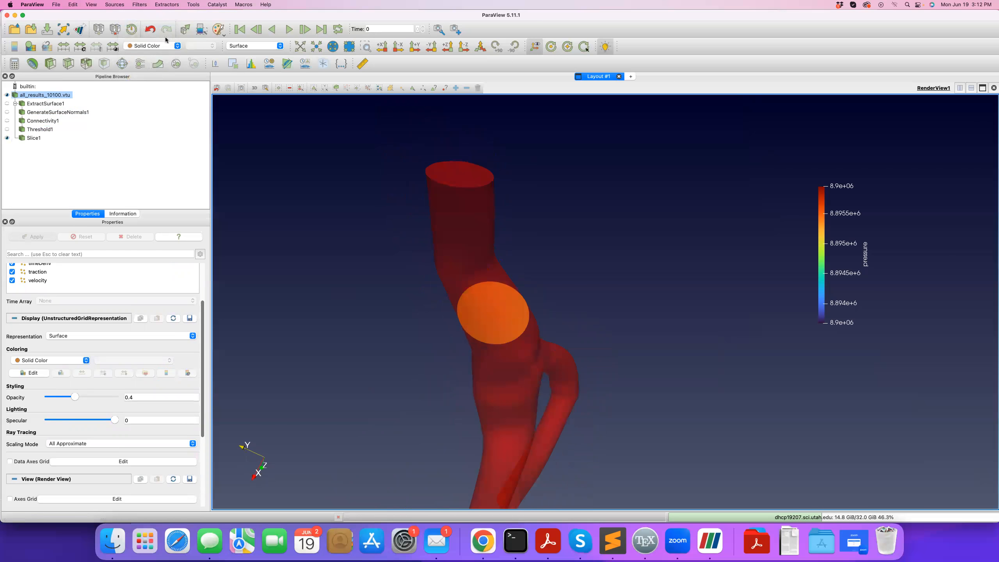
pyautogui.click(162, 47)
pyautogui.click(144, 69)
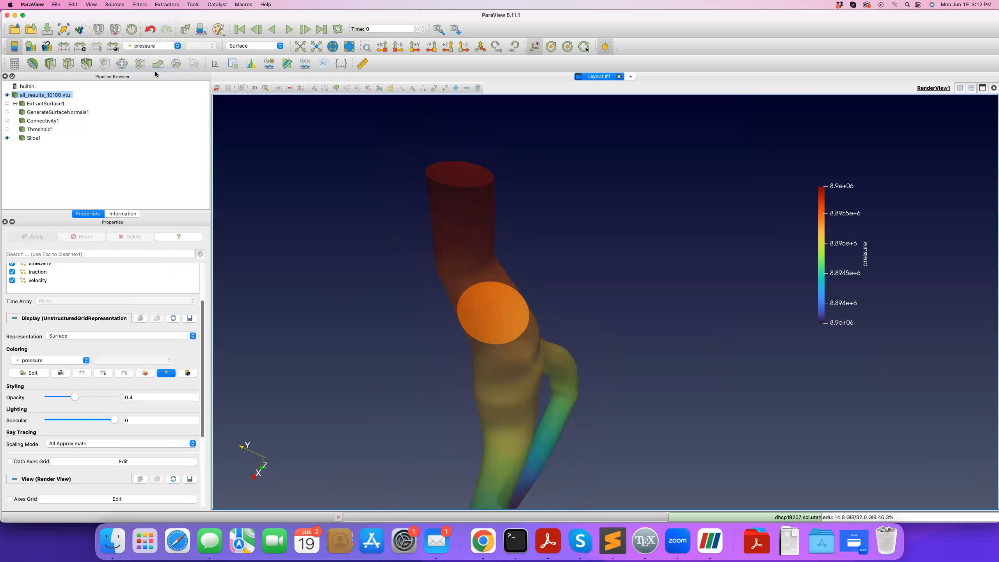
# Step: Set the vessel's opacity to 1 and leave only ExtractSurface1 displayed
pyautogui.moveTo(75, 396); pyautogui.dragTo(114, 397)
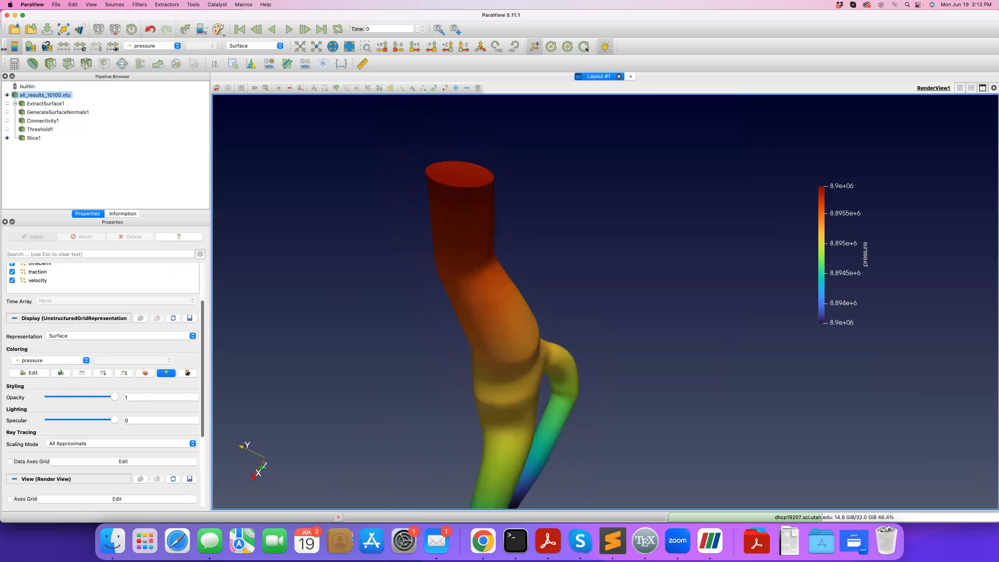
pyautogui.click(6, 138)
pyautogui.click(7, 103)
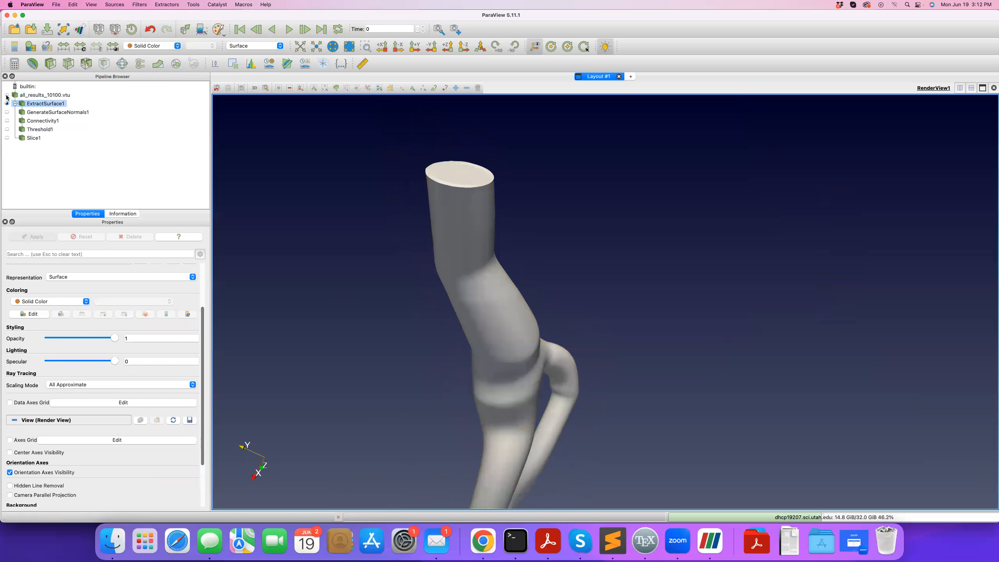
# Step: Apply a Decimate filter to ExtractSurface1 with a target reduction of 0.76 and a feature angle of 15
pyautogui.click(138, 4)
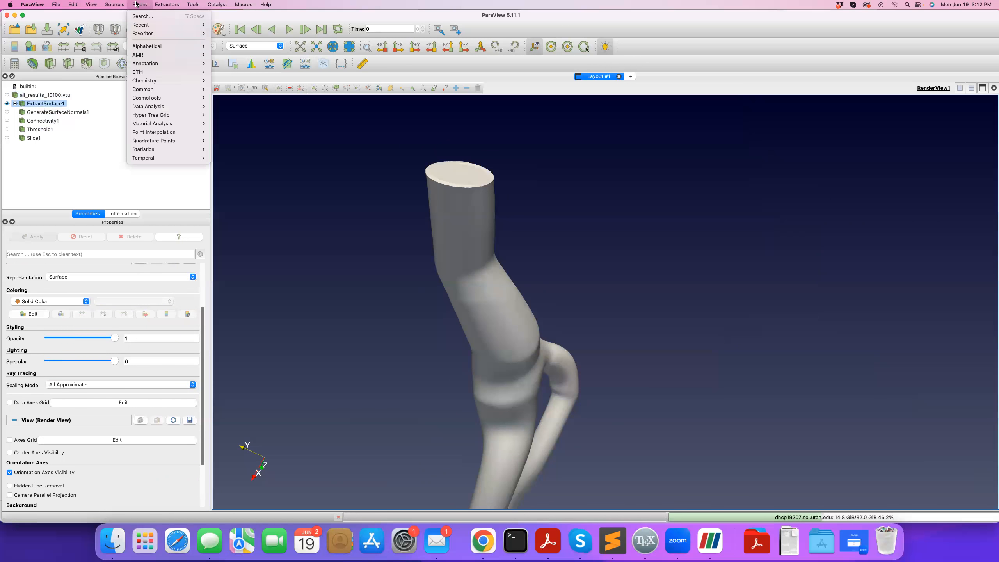
pyautogui.moveTo(156, 41)
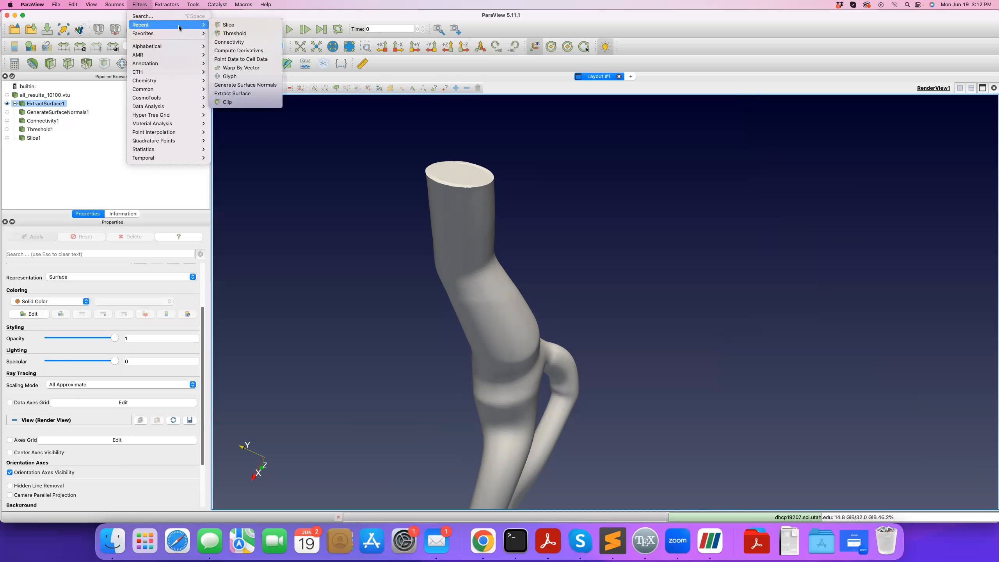
pyautogui.scroll(-3, 283, 342)
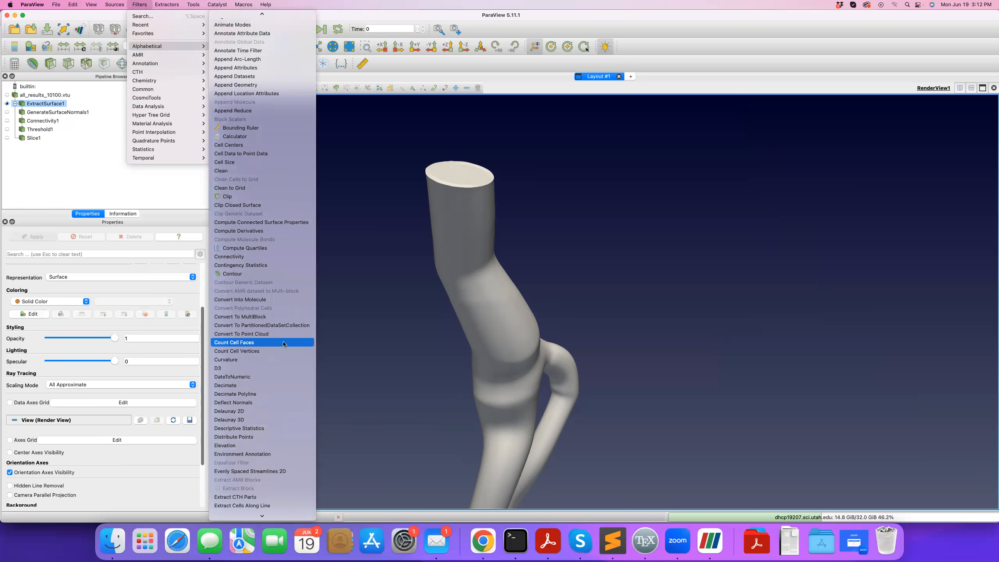
pyautogui.click(250, 385)
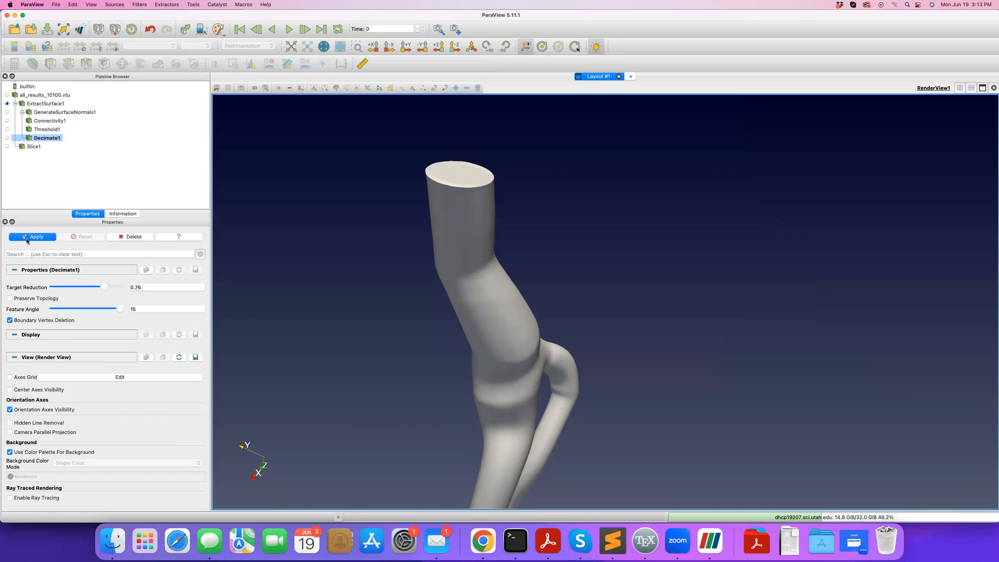
pyautogui.click(27, 237)
# Step: Show Decimate1 in Solid Color with the Surface With Edges representation and examine its mesh
pyautogui.click(146, 46)
pyautogui.click(143, 20)
pyautogui.click(251, 46)
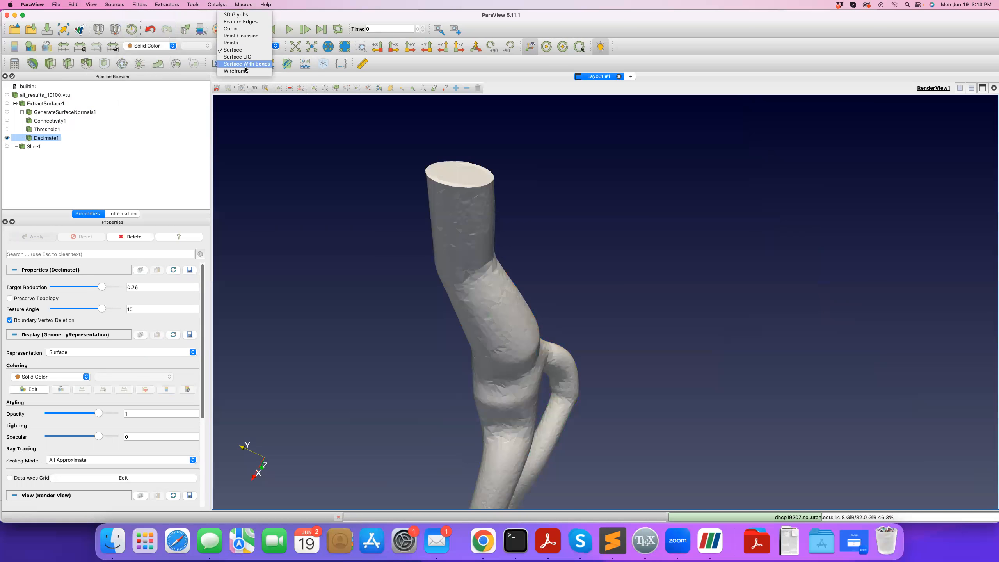
pyautogui.click(245, 64)
pyautogui.moveTo(437, 290); pyautogui.dragTo(397, 334)
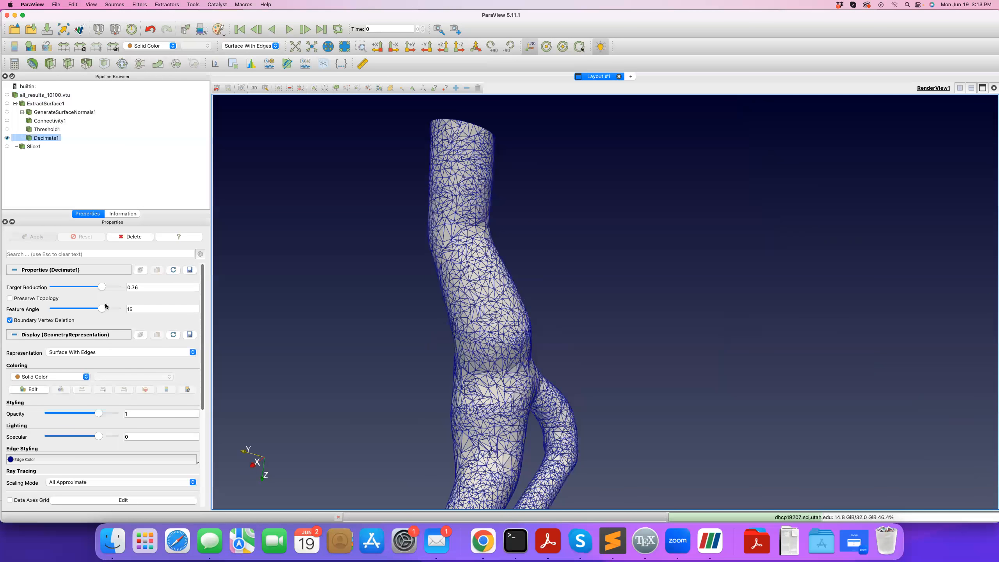
# Step: Try a target reduction of 0.75 for Decimate1, and apply 0.95 to coarsen the surface mesh
pyautogui.moveTo(100, 287); pyautogui.dragTo(99, 288)
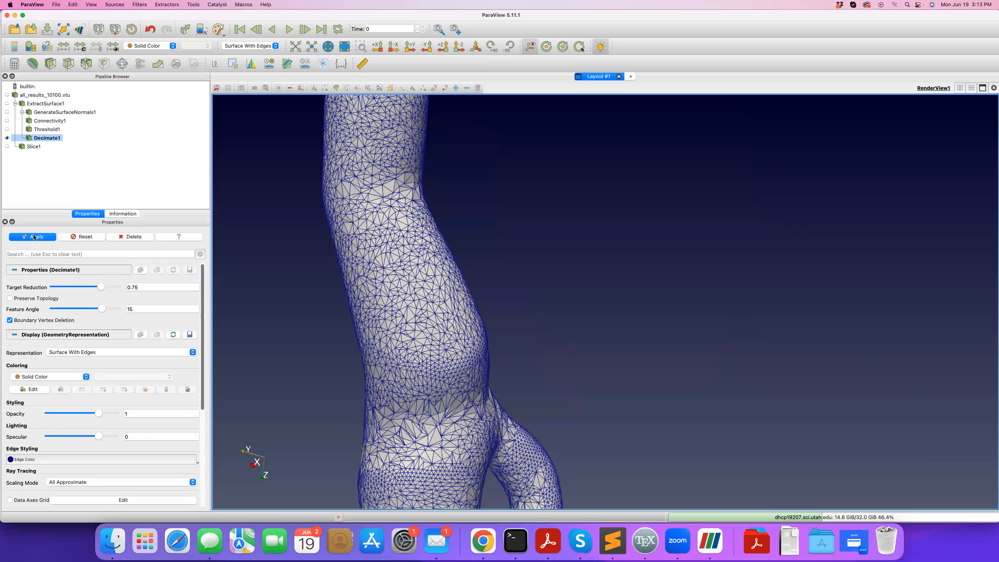
pyautogui.moveTo(102, 287); pyautogui.dragTo(114, 287)
pyautogui.moveTo(374, 350); pyautogui.dragTo(494, 341)
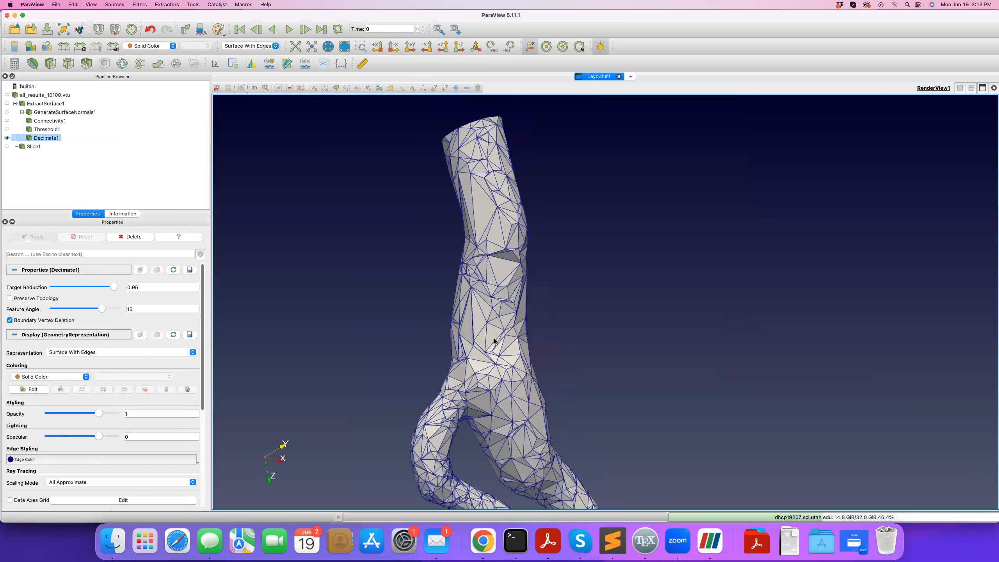
# Step: Enable Preserve Topology for Decimate1, apply it, and inspect the decimated vessel from another angle
pyautogui.click(10, 298)
pyautogui.click(41, 238)
pyautogui.moveTo(409, 317); pyautogui.dragTo(404, 357)
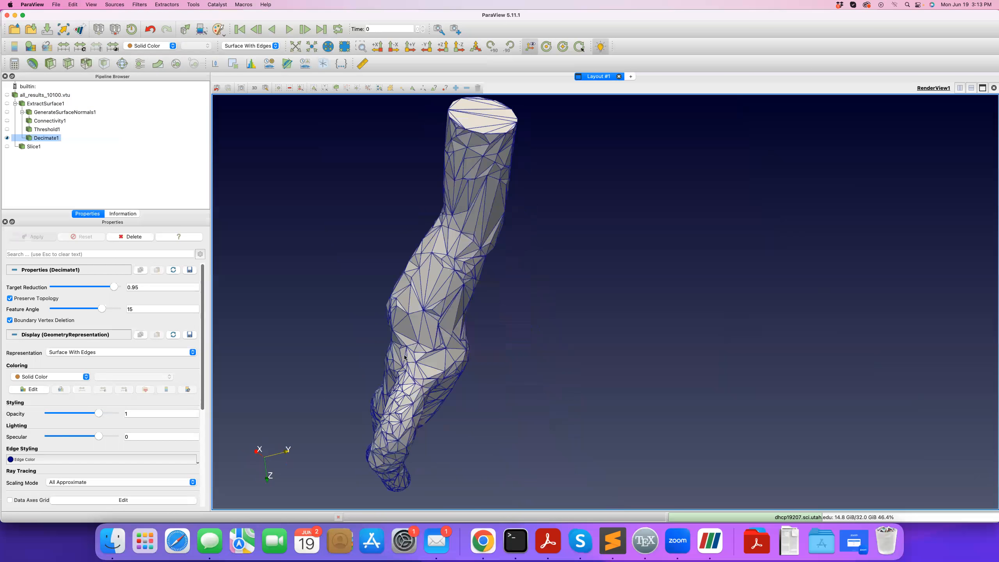